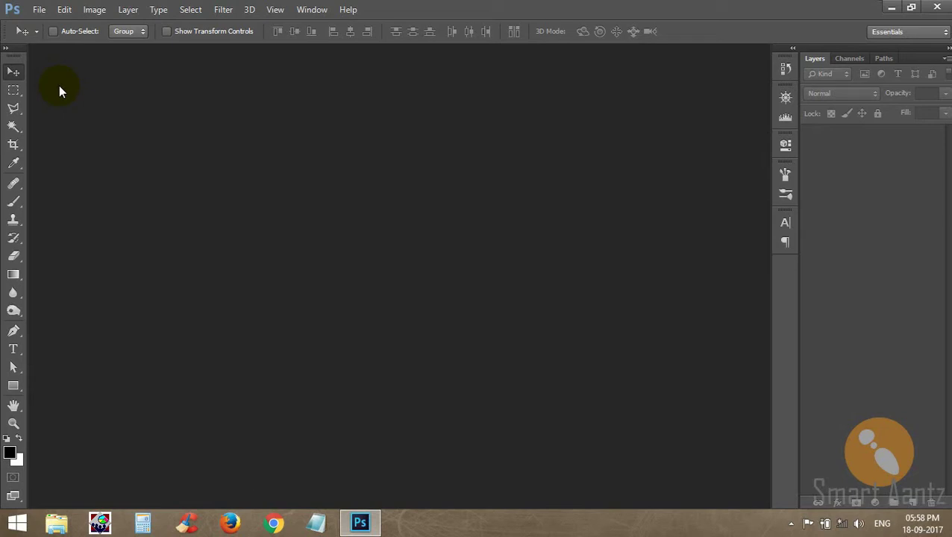
Create Untitled-1 as a new white document, 18 × 12 inches at 300 pixels/inch
click(40, 11)
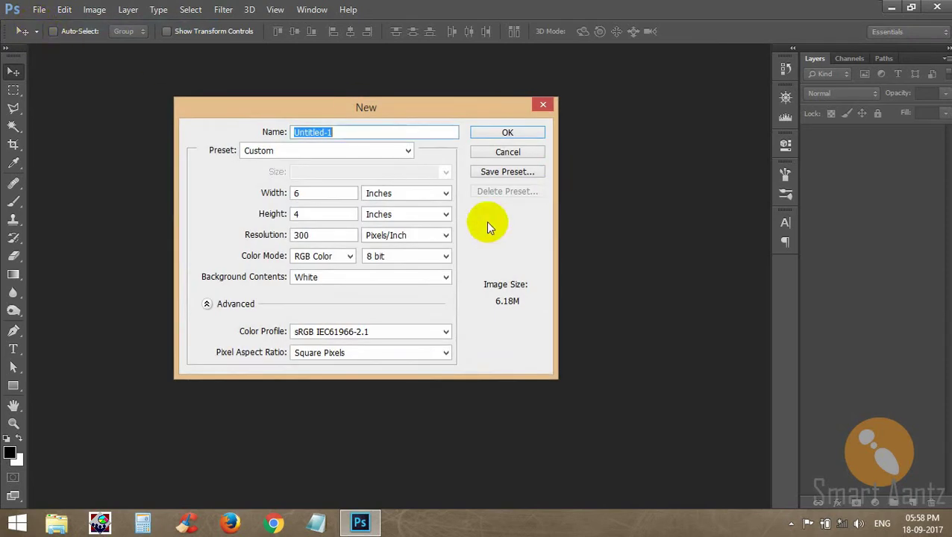
double_click(329, 193)
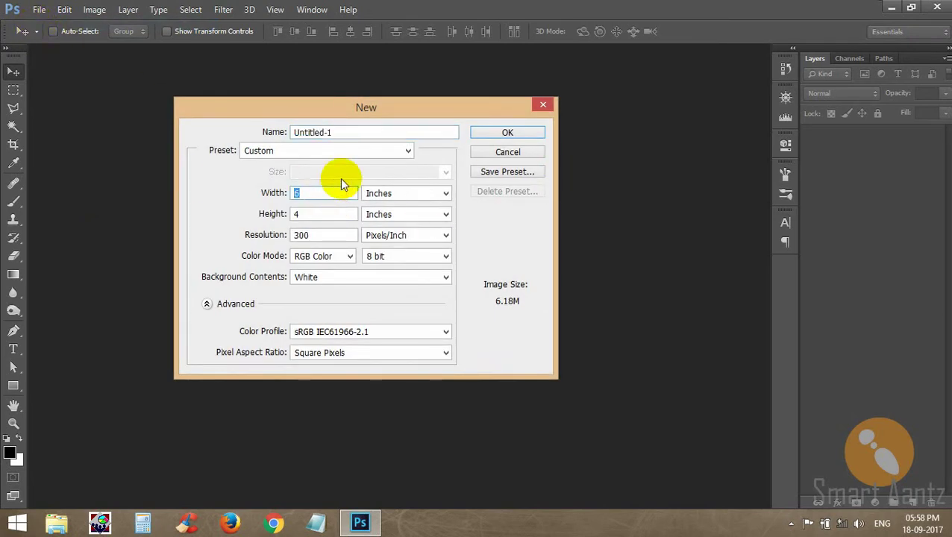
text(18)
click(309, 216)
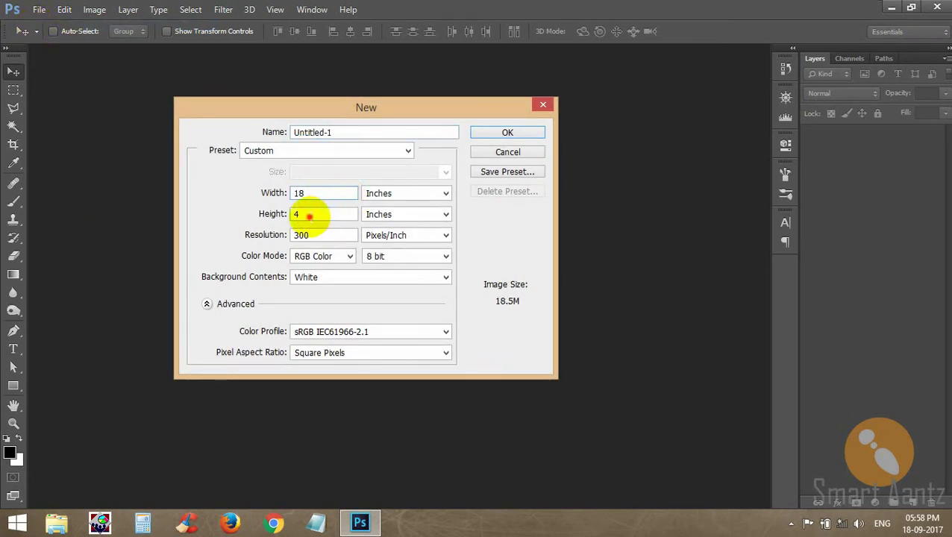
double_click(309, 216)
text(12)
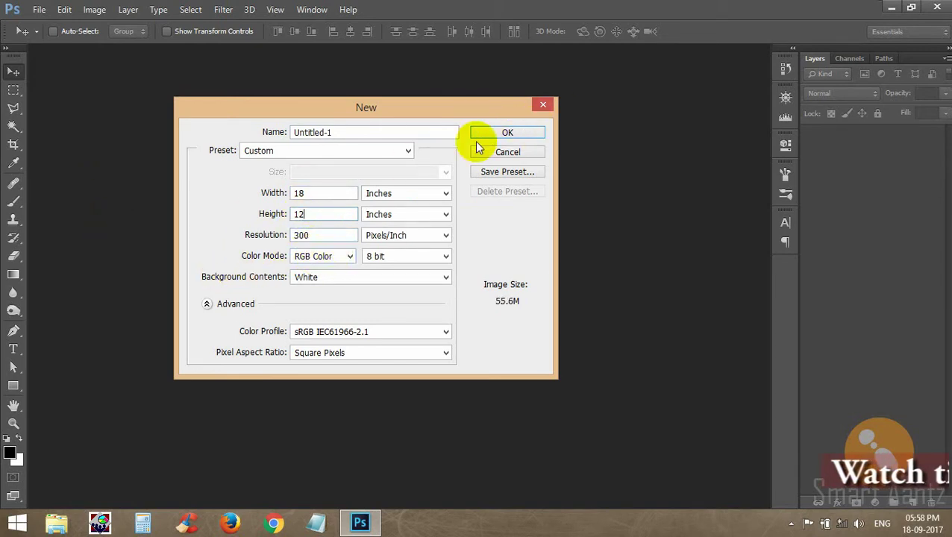
click(507, 133)
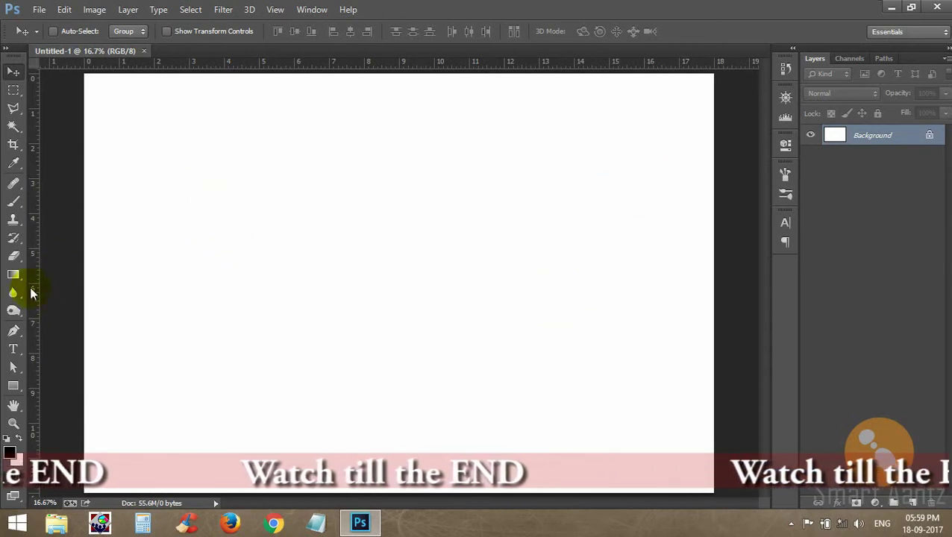
Fill the whole canvas with black using the Paint Bucket Tool, then return to the Move Tool
right_click(13, 274)
click(59, 291)
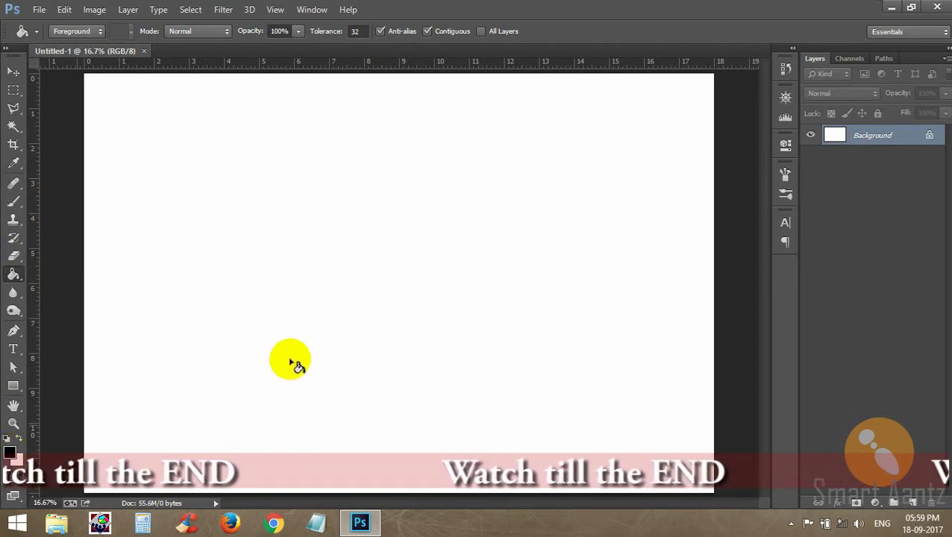
right_click(13, 275)
click(78, 291)
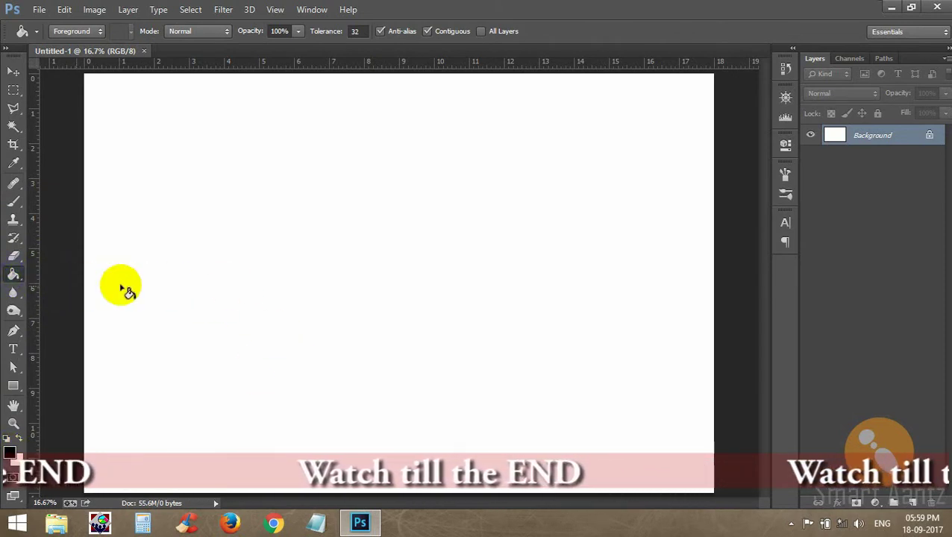
click(549, 432)
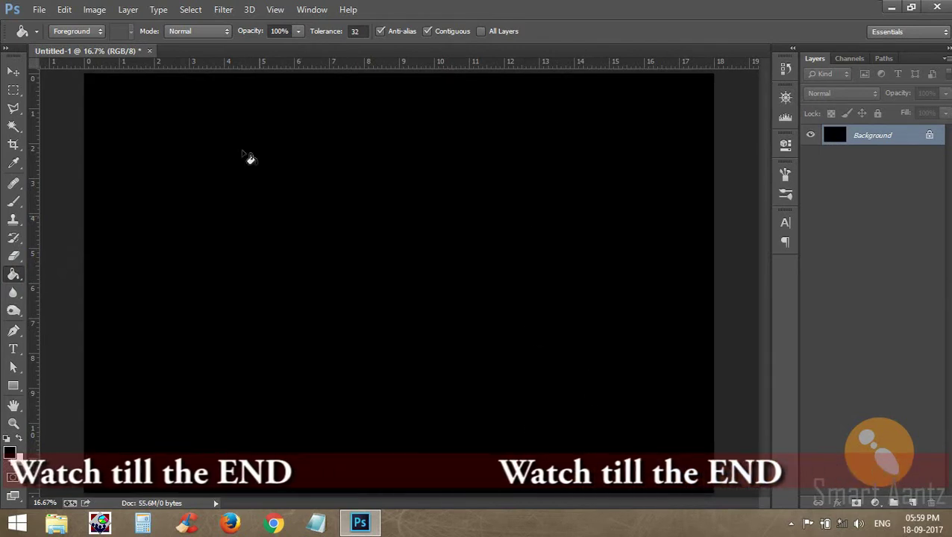
click(13, 72)
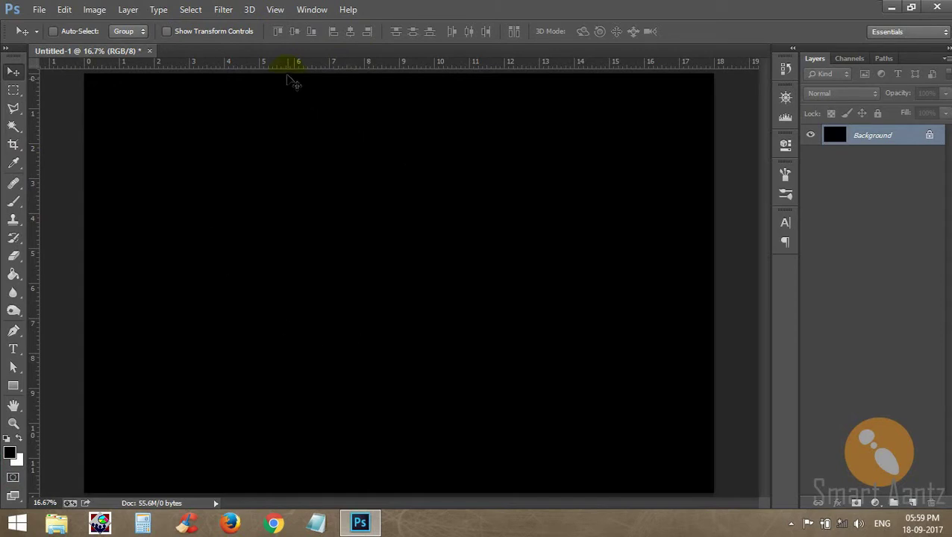
Remove a hand-dragged guide and add a vertical guide at 9 in
drag(304, 65, 309, 249)
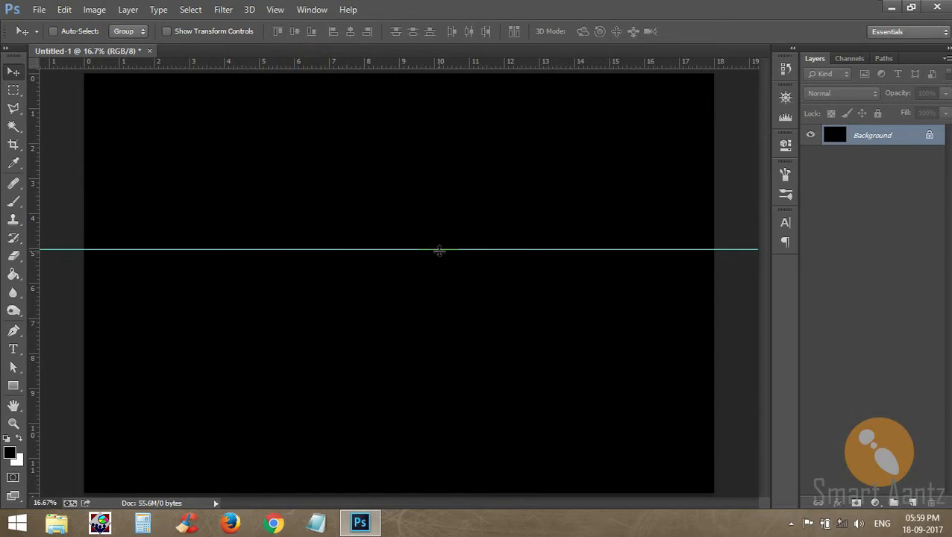
drag(440, 251, 478, 15)
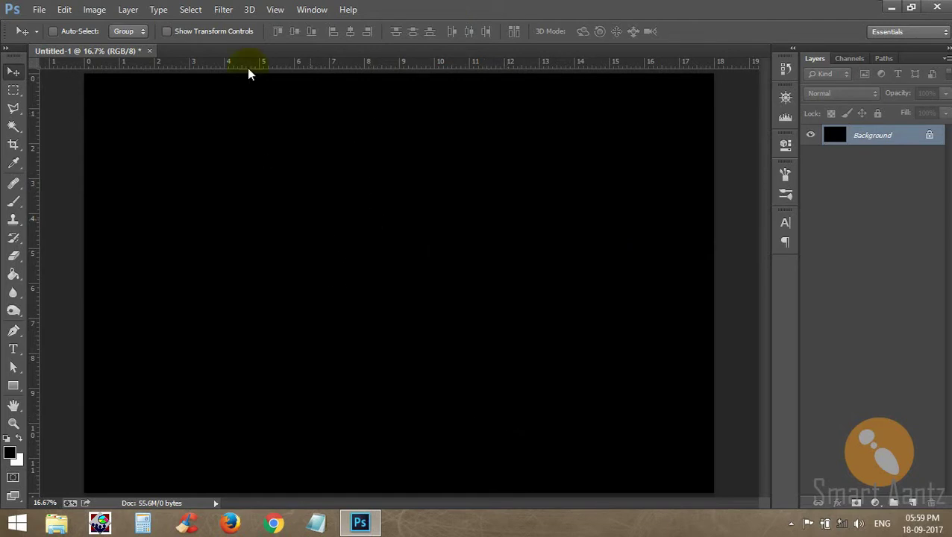
click(275, 10)
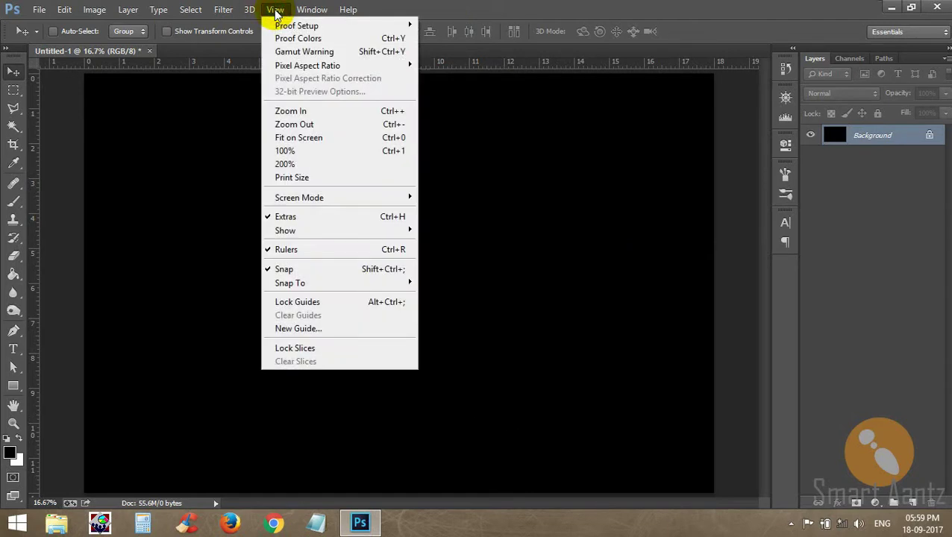
click(338, 331)
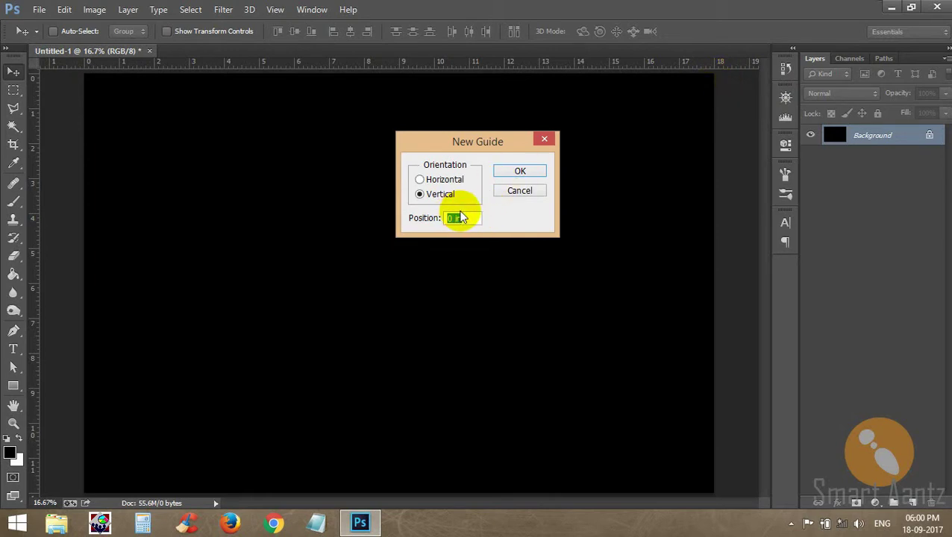
text(9)
click(520, 172)
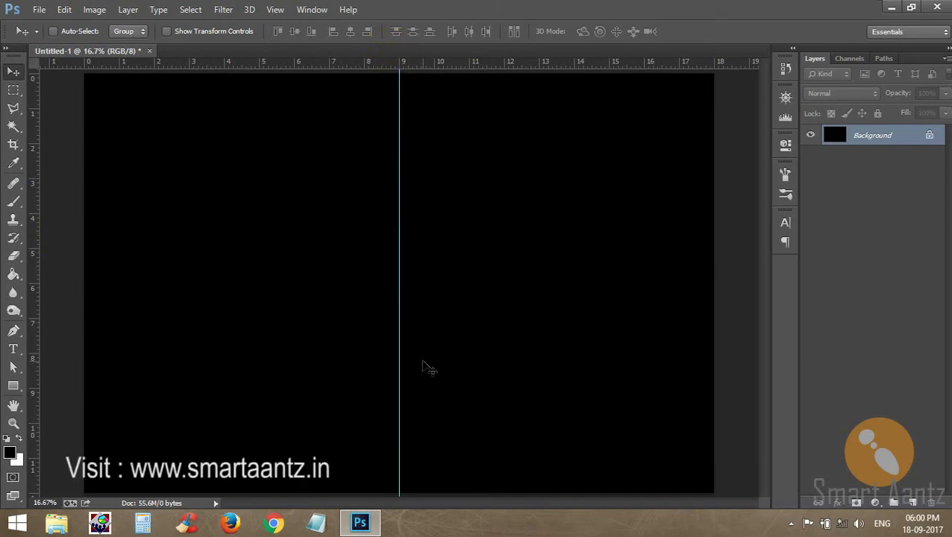
Add a horizontal guide at 6 in
click(274, 9)
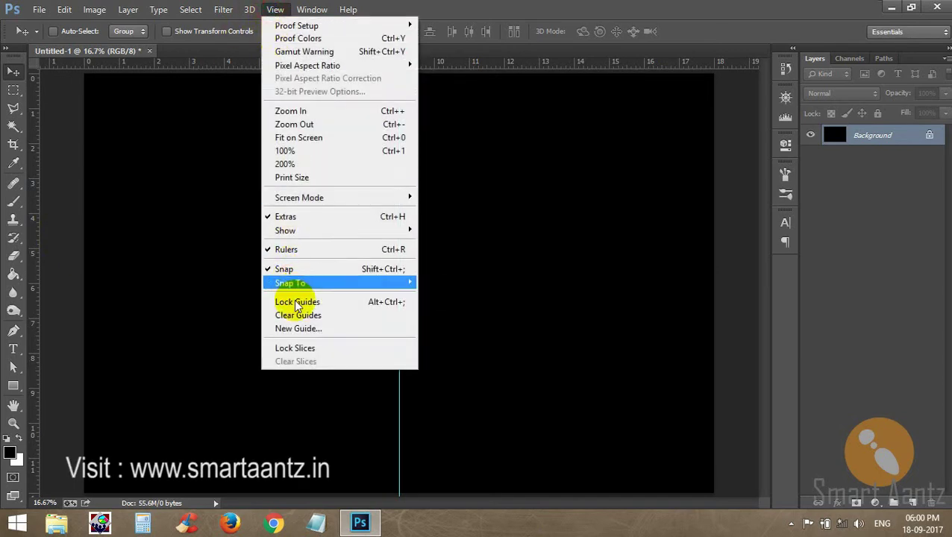
click(302, 333)
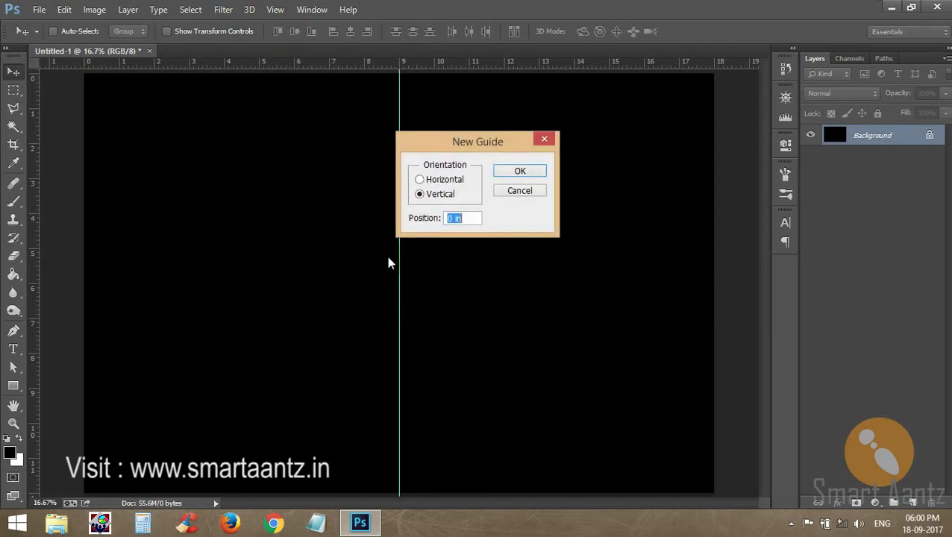
click(419, 179)
click(464, 218)
double_click(464, 218)
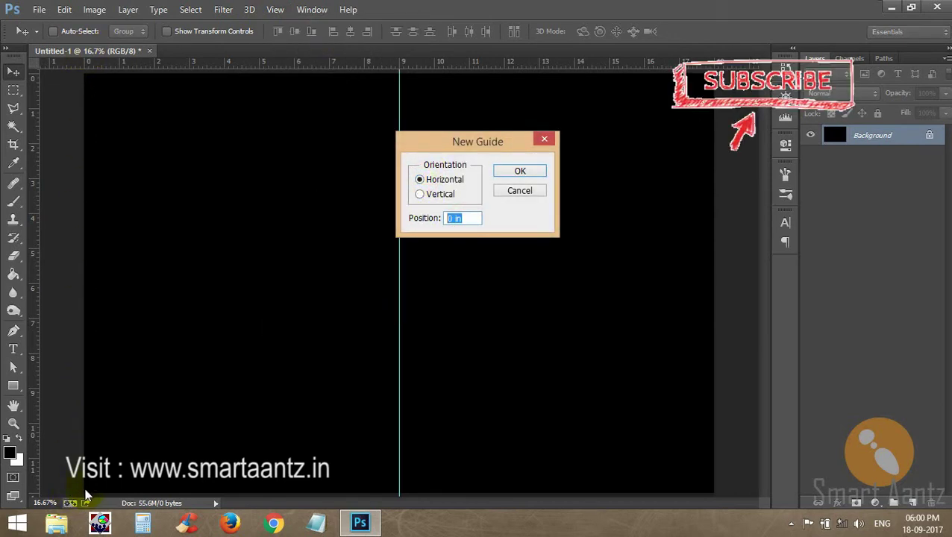
text(6)
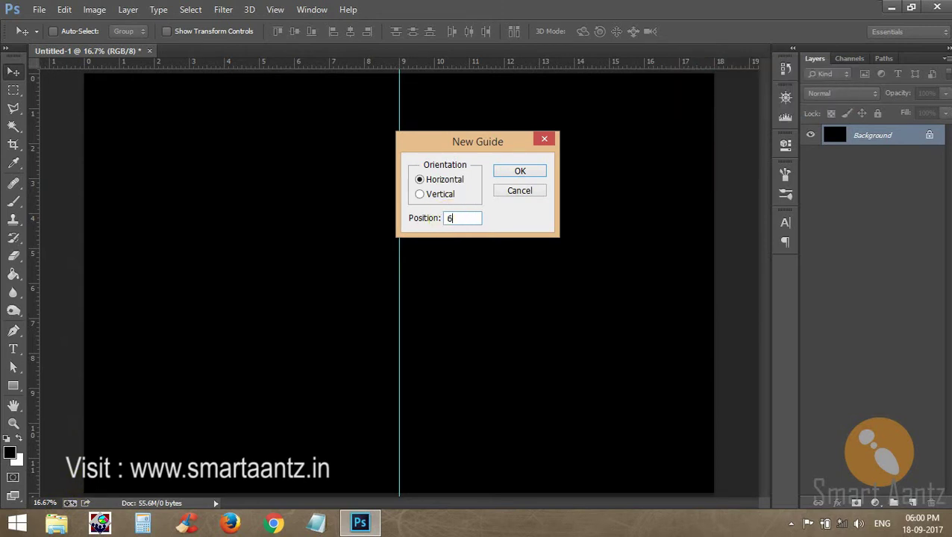
click(536, 173)
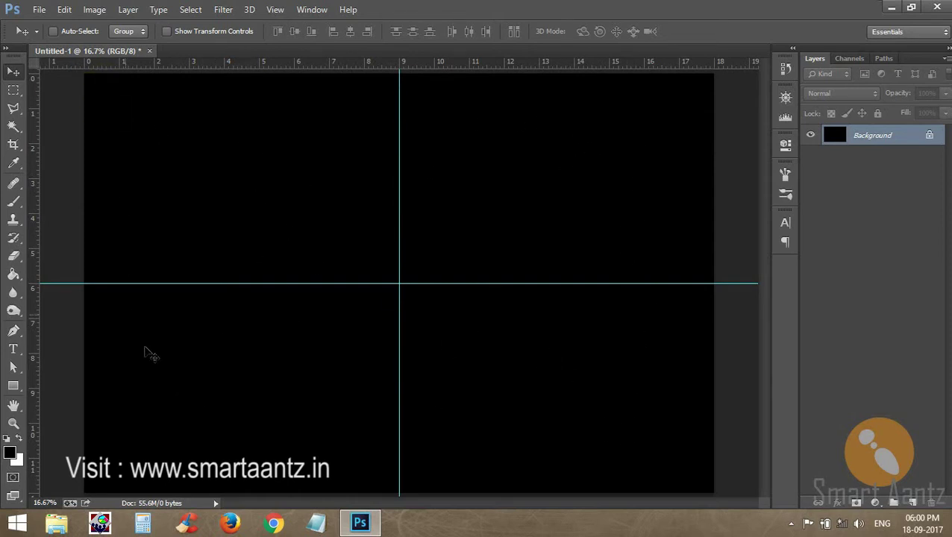
Add horizontal margin guides at 0.5 in and 11.5 in
click(274, 9)
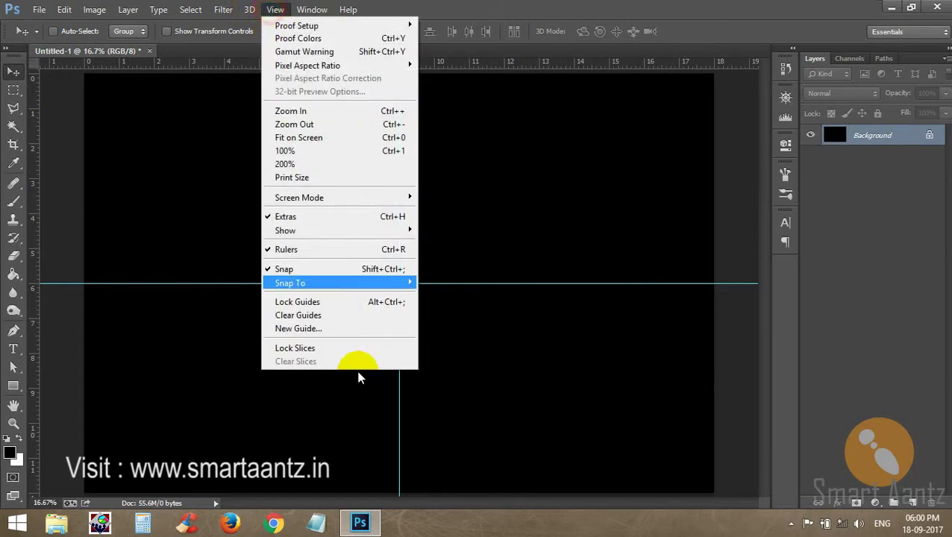
click(327, 325)
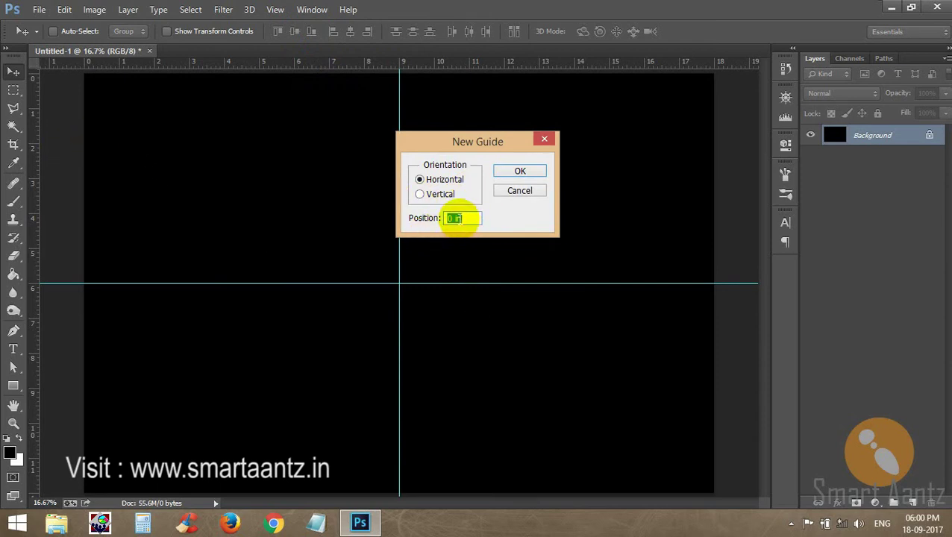
text(.5)
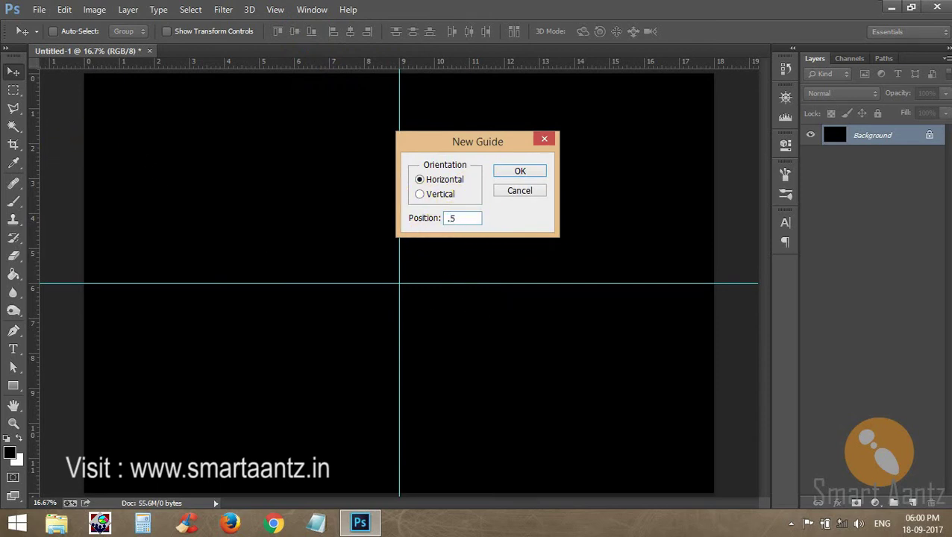
click(520, 173)
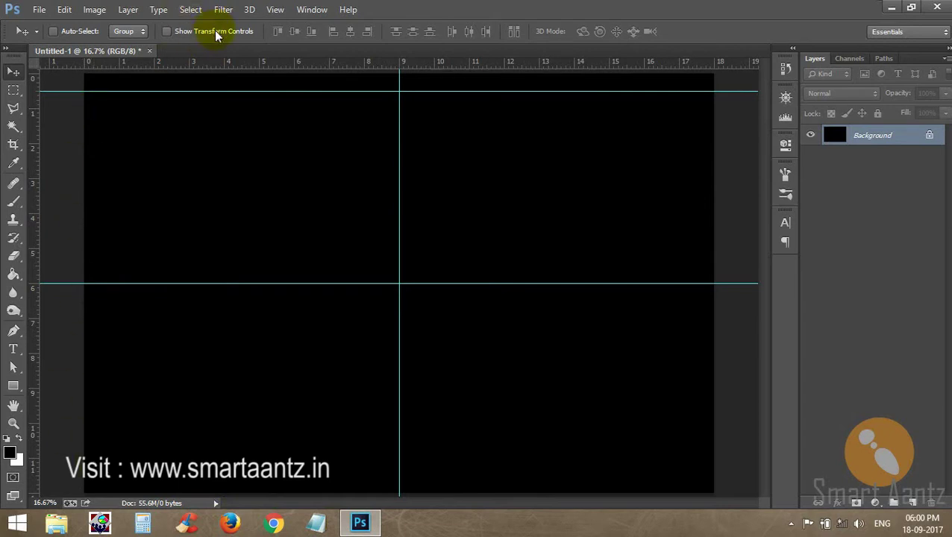
click(276, 10)
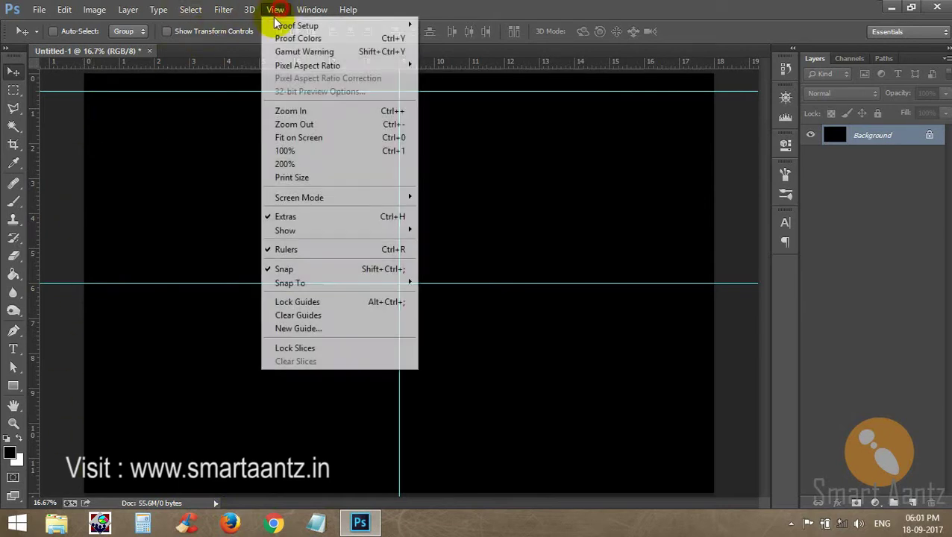
click(309, 327)
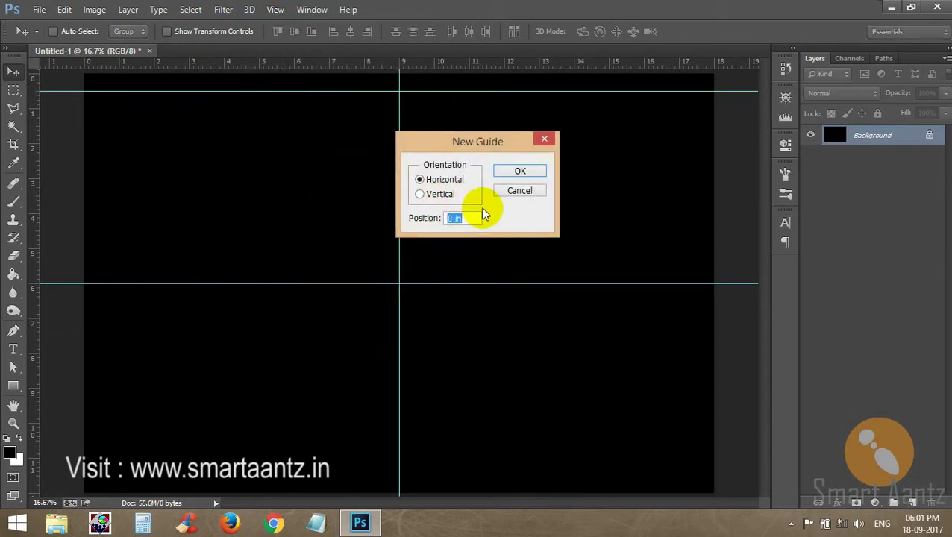
text(11.5)
click(520, 172)
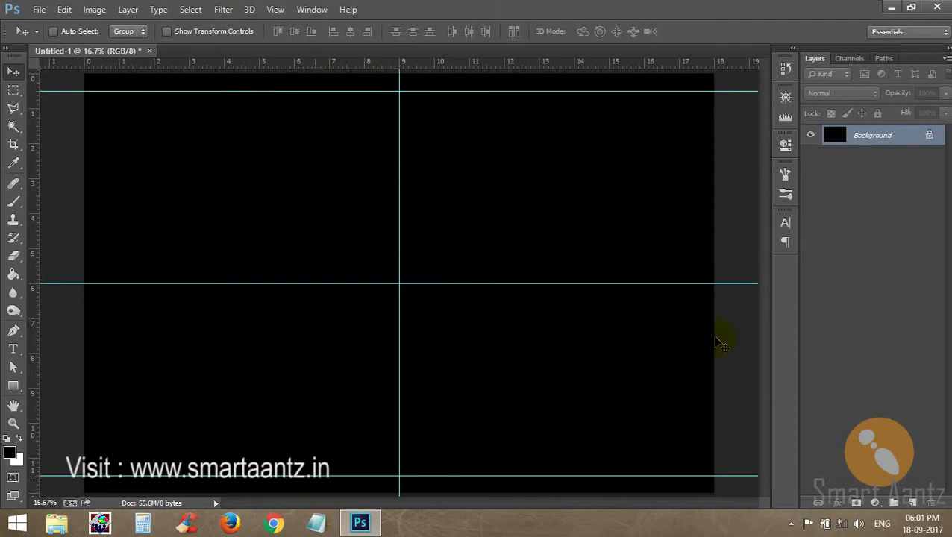
Add vertical margin guides at 0.5 in and 17.5 in
click(275, 10)
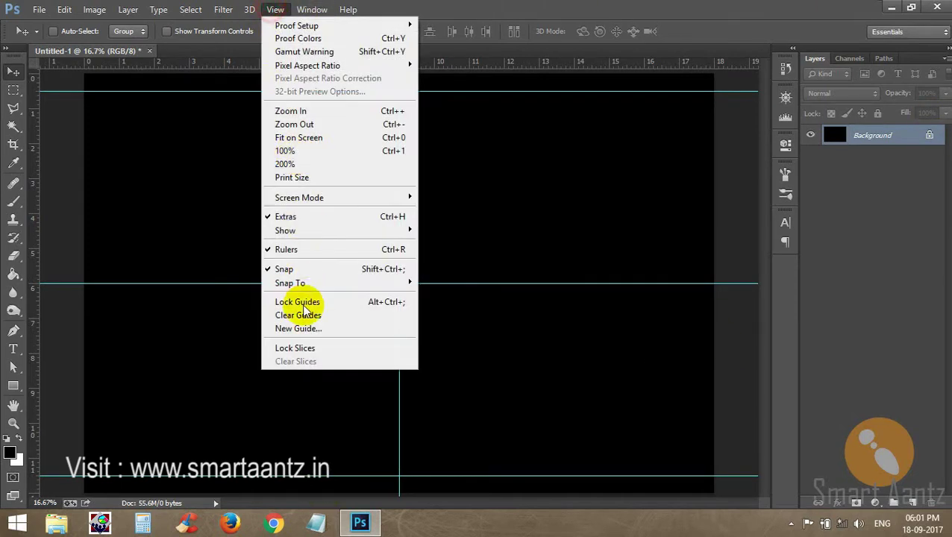
click(292, 329)
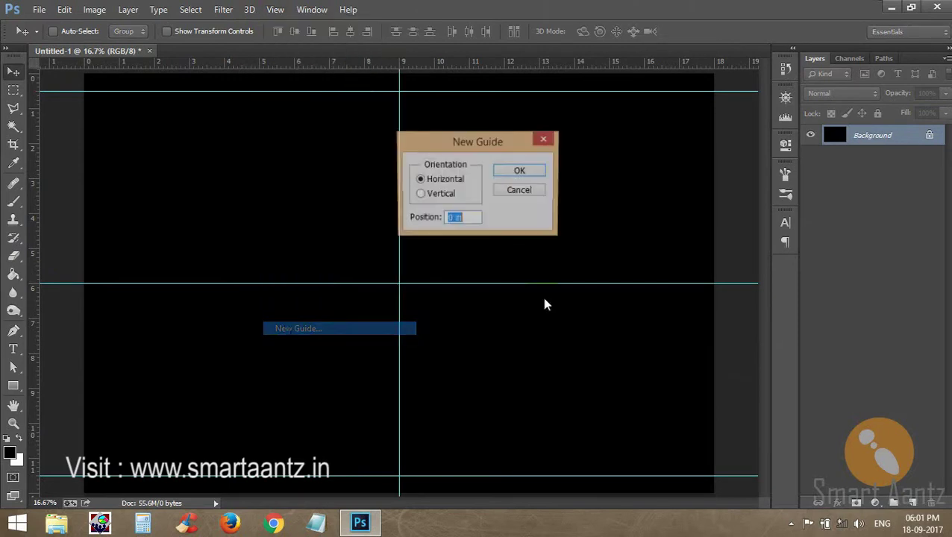
click(471, 220)
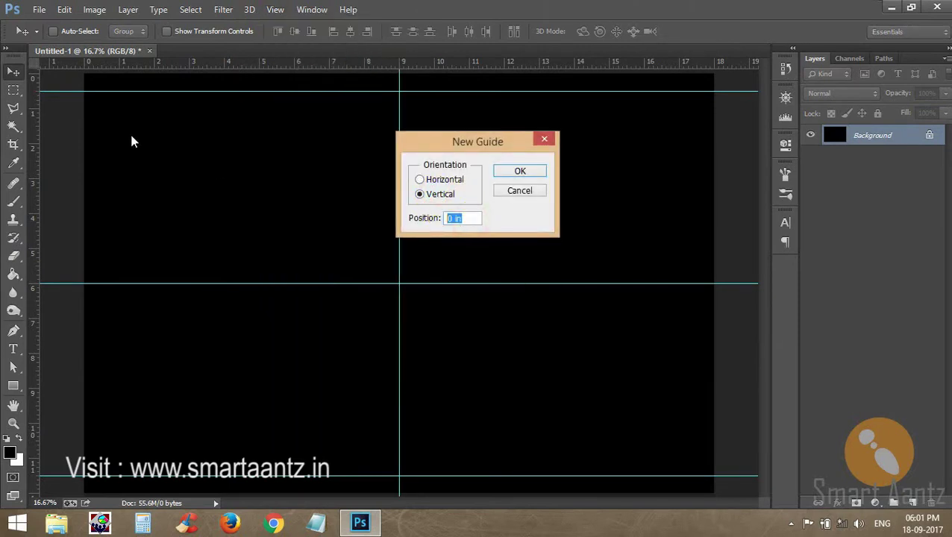
text(.5)
click(520, 172)
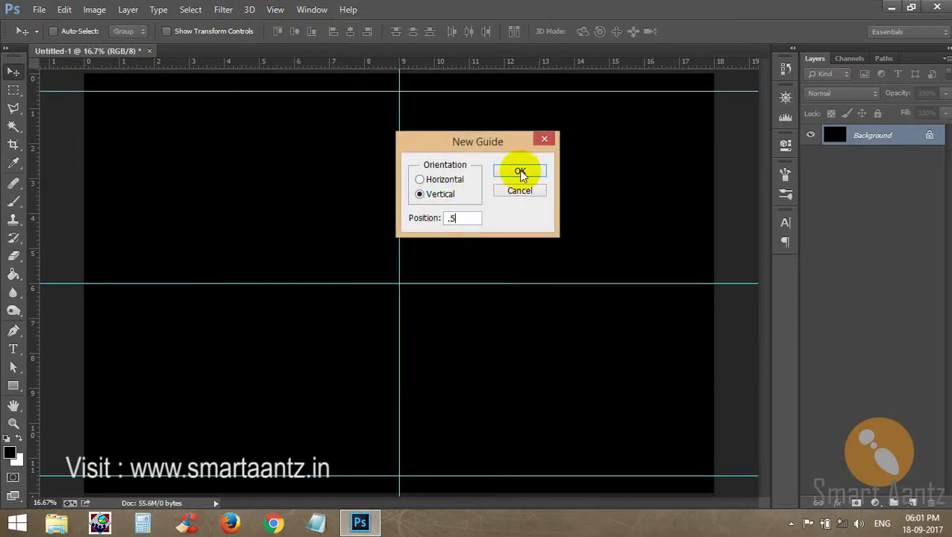
click(278, 9)
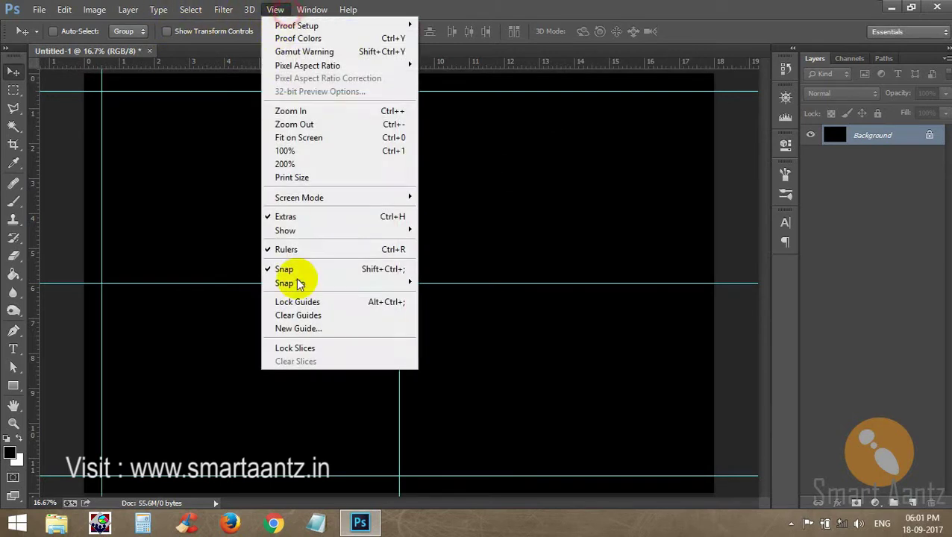
click(299, 330)
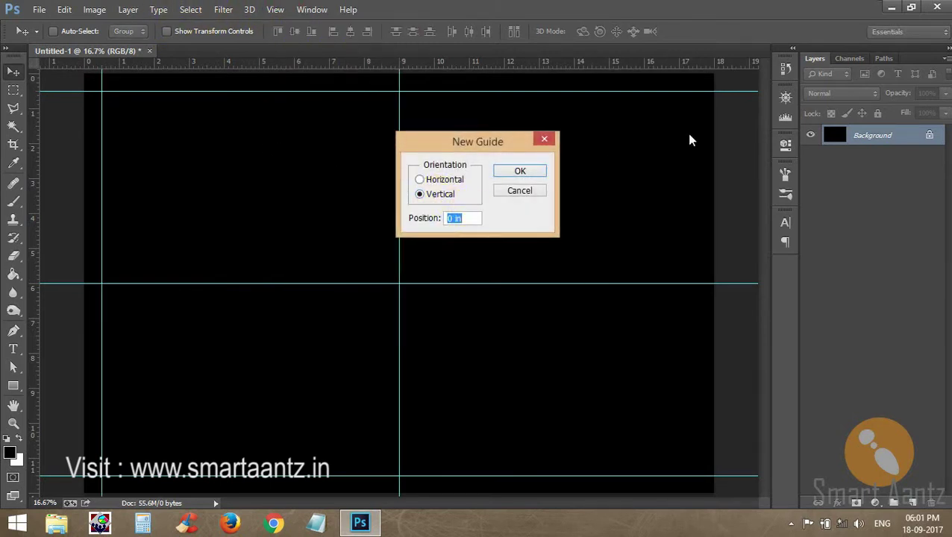
text(17.5)
click(519, 171)
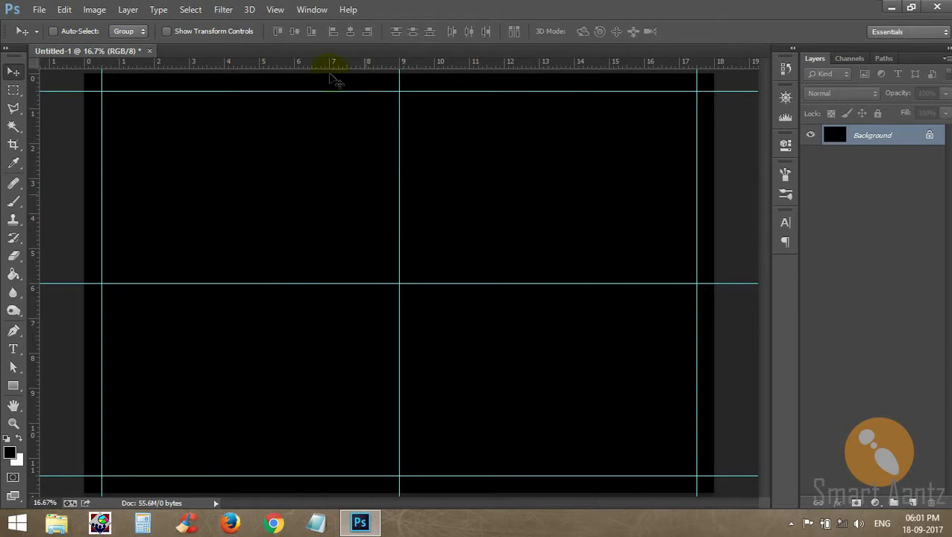
click(276, 10)
click(401, 219)
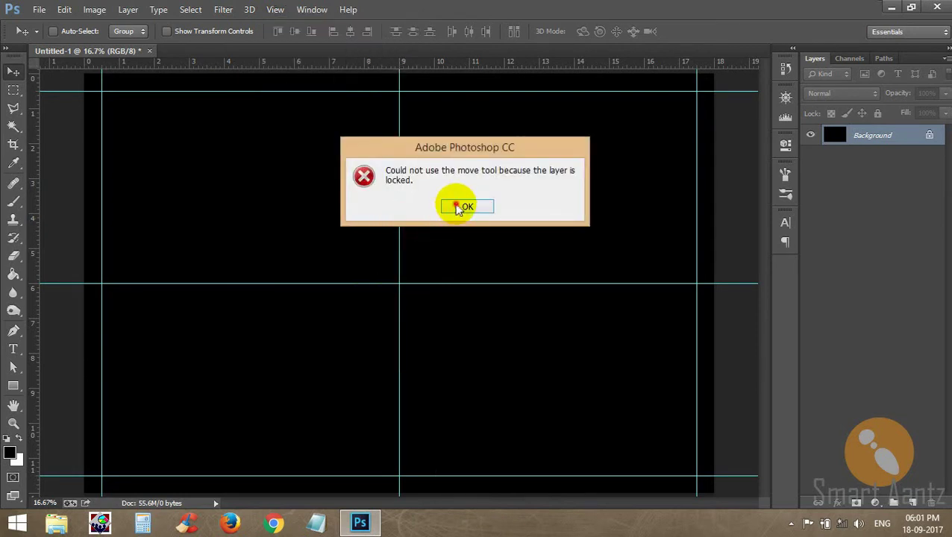
click(459, 207)
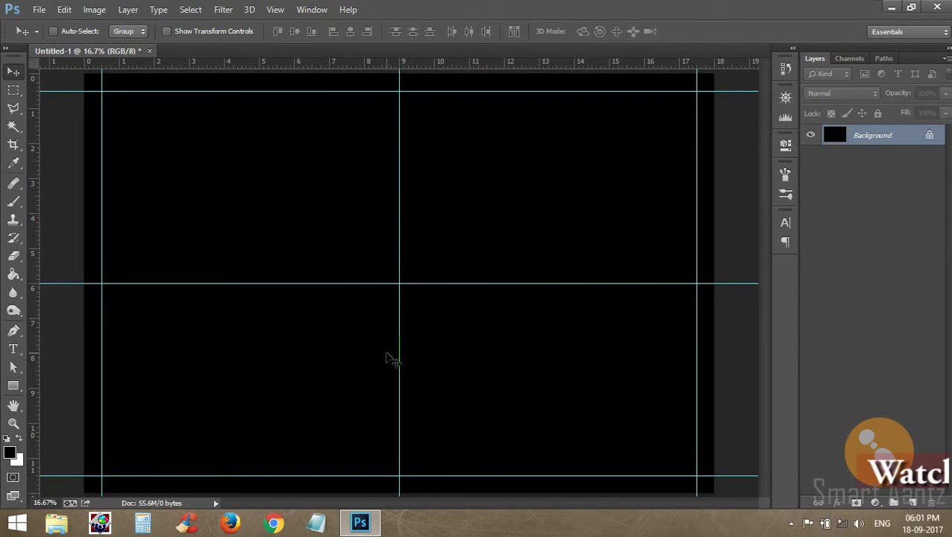
click(273, 10)
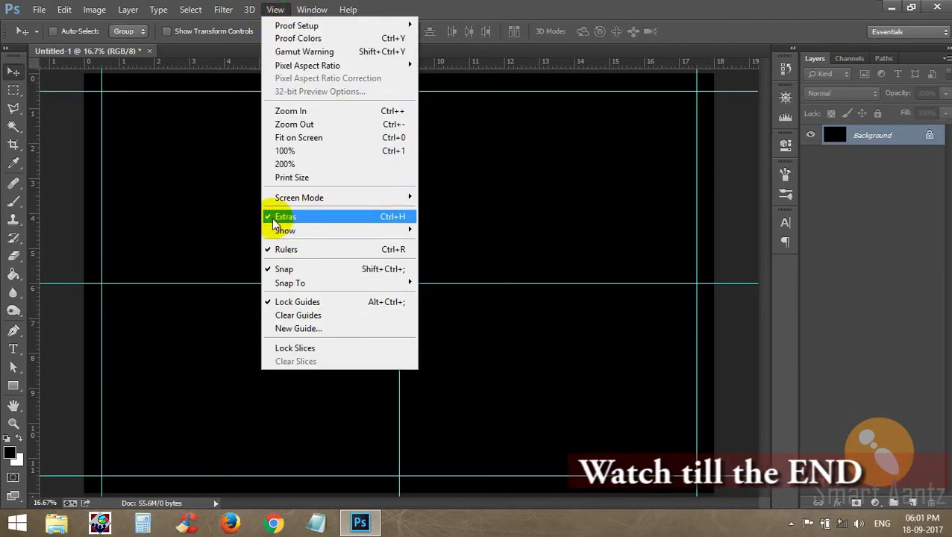
click(336, 216)
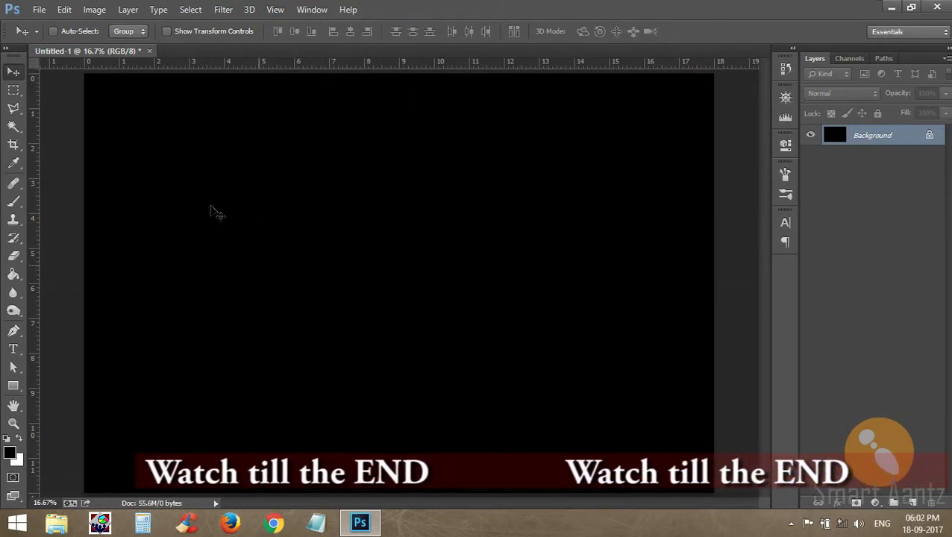
click(276, 9)
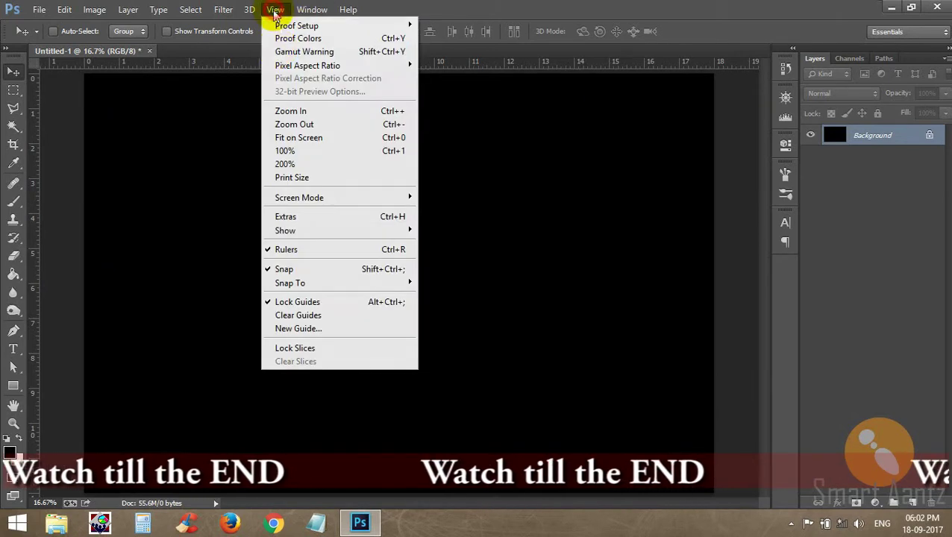
click(366, 218)
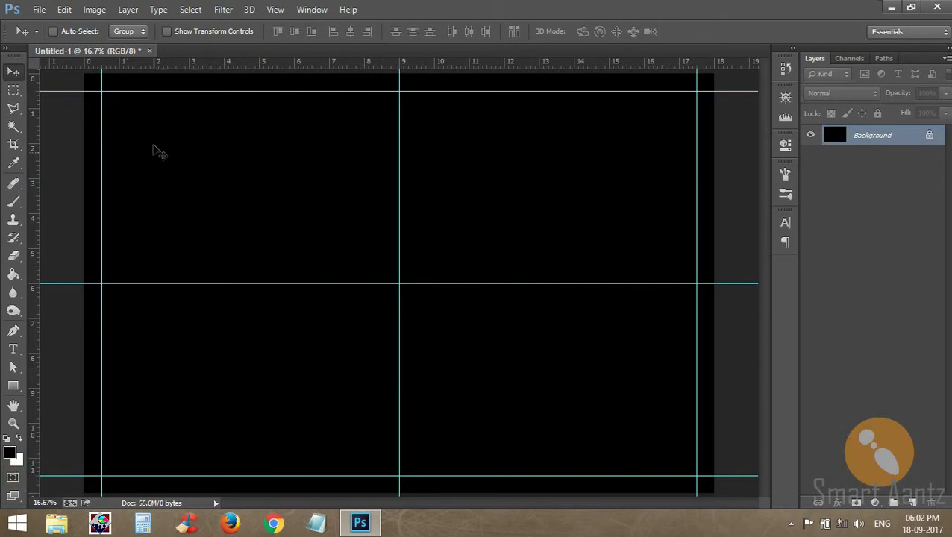
Create Untitled-2, a white 6 × 4 inch document at 300 pixels/inch
click(38, 9)
click(46, 26)
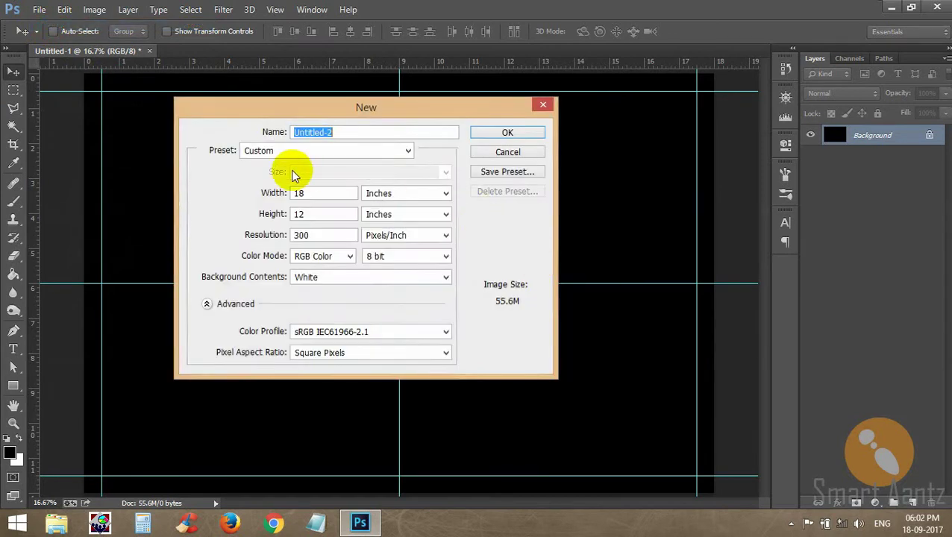
double_click(329, 193)
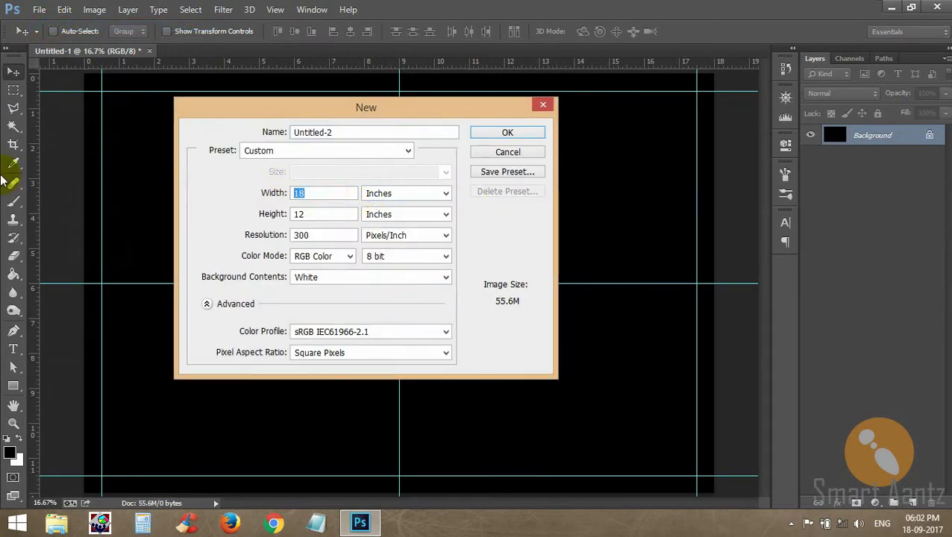
text(6)
key(Tab)
key(Tab)
text(4)
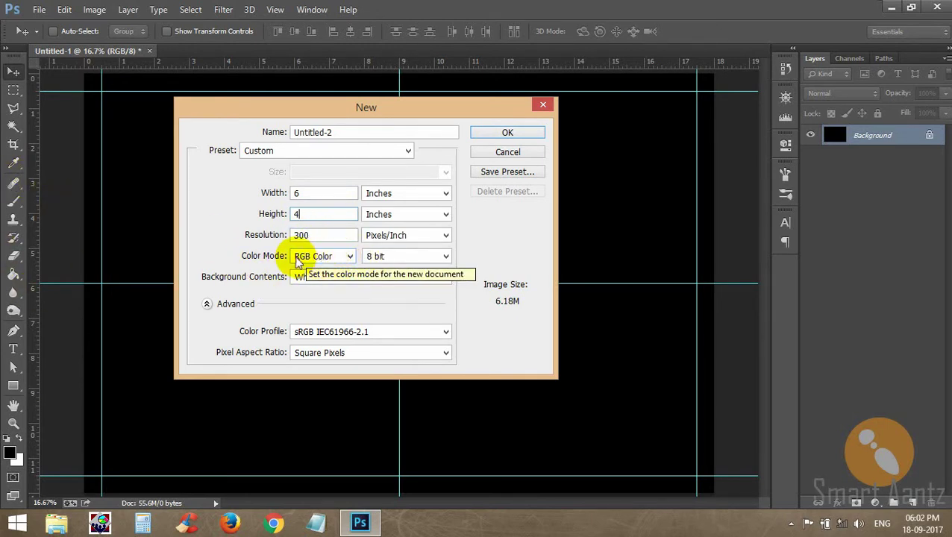
click(493, 135)
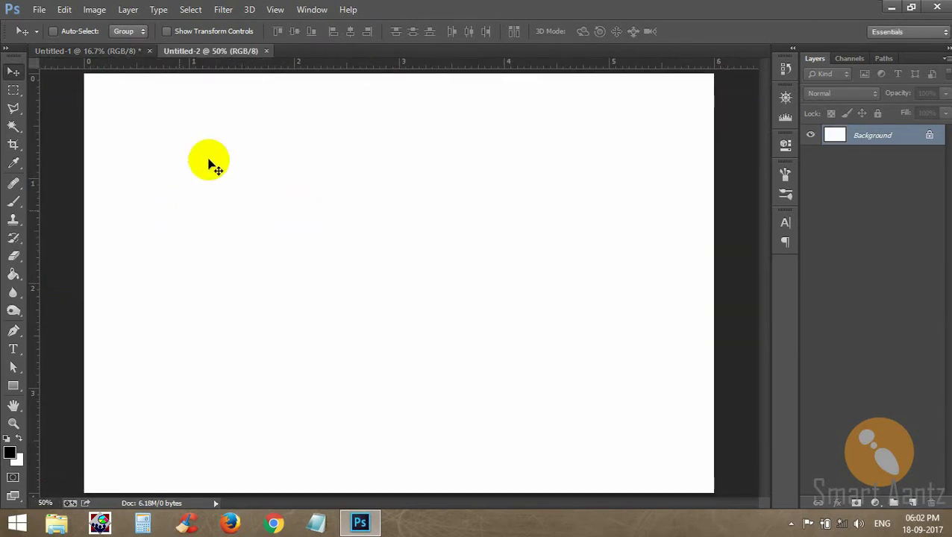
click(191, 9)
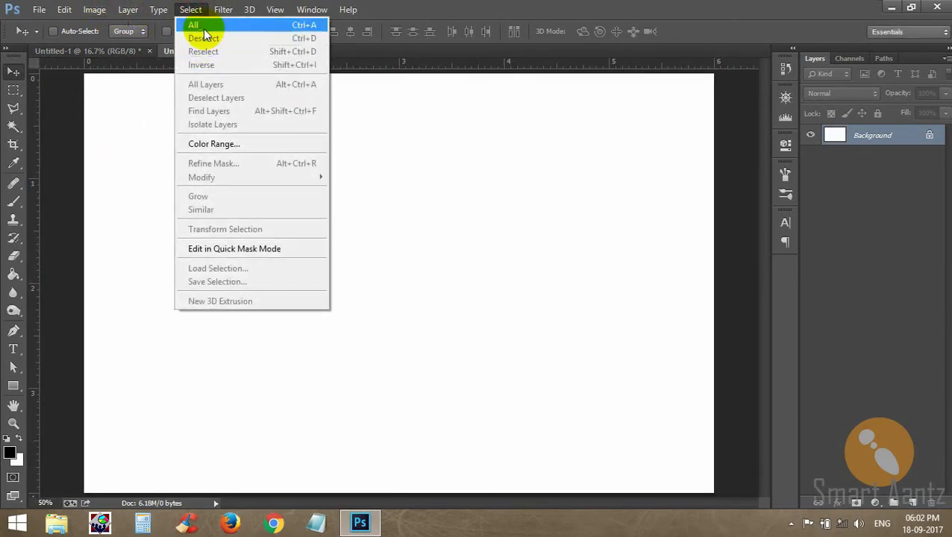
Copy the white 6 × 4 in canvas and paste it into the Untitled-1 collage
click(203, 27)
click(64, 10)
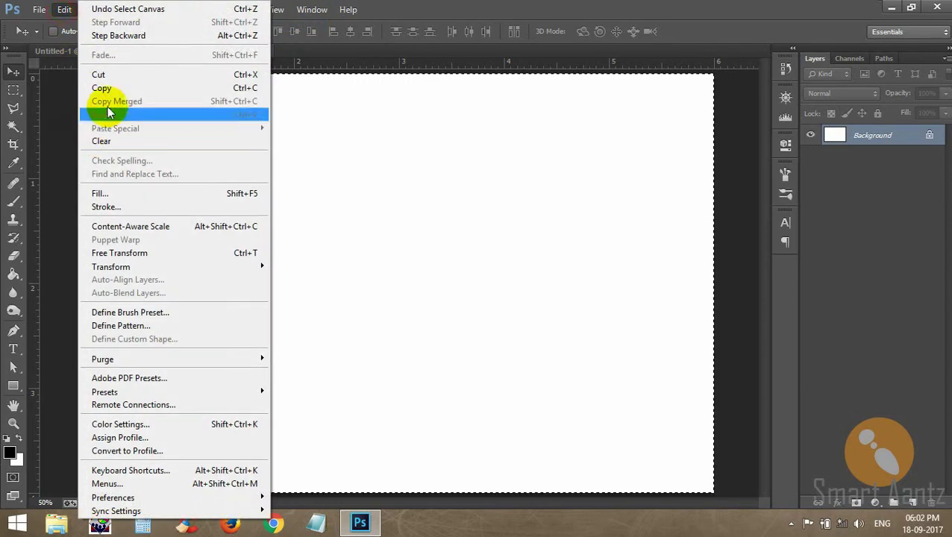
click(102, 89)
click(65, 52)
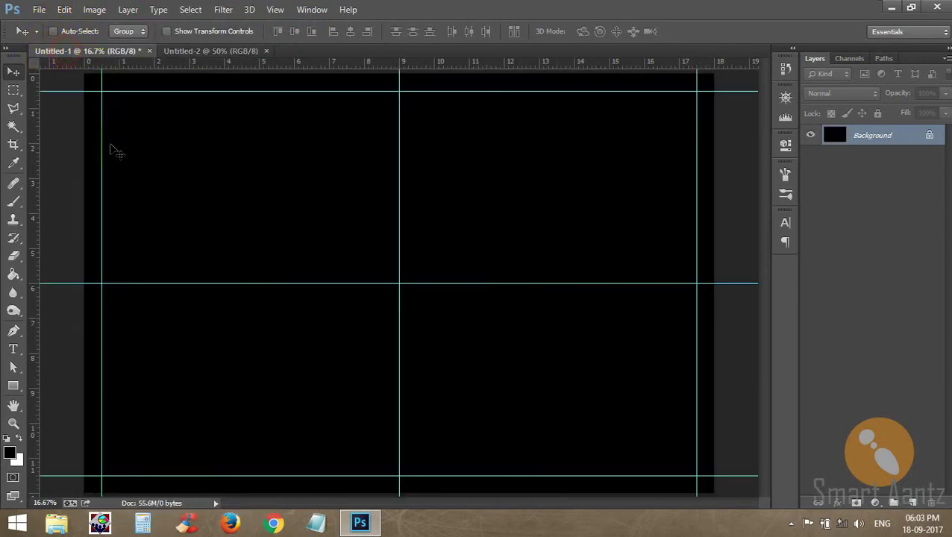
click(65, 10)
click(85, 114)
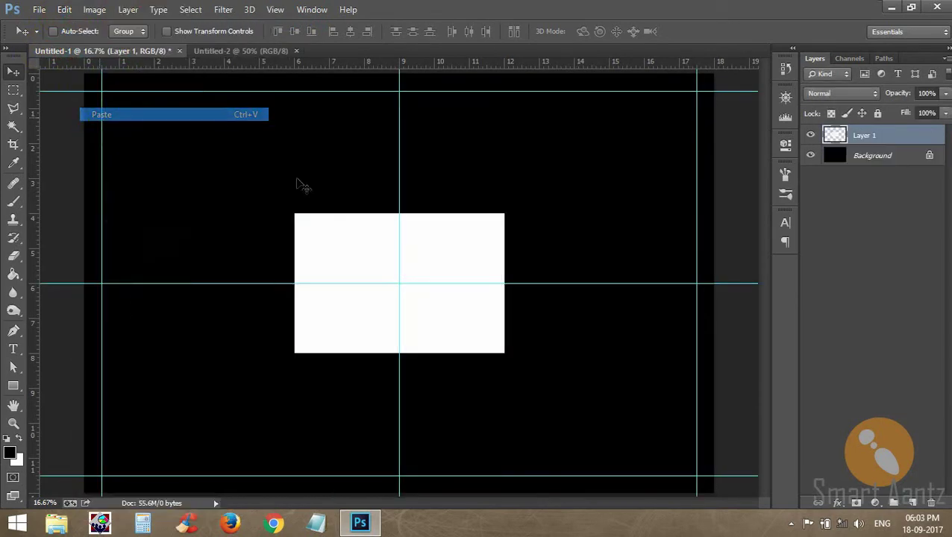
Place the rectangle top-left, duplicate it beside, then copy both down to the bottom row
mouse_move(352, 261)
mouse_down()
mouse_move(147, 149)
mouse_move(166, 144)
mouse_move(160, 139)
mouse_up()
mouse_move(235, 184)
mouse_down()
mouse_move(248, 217)
mouse_move(468, 219)
mouse_up()
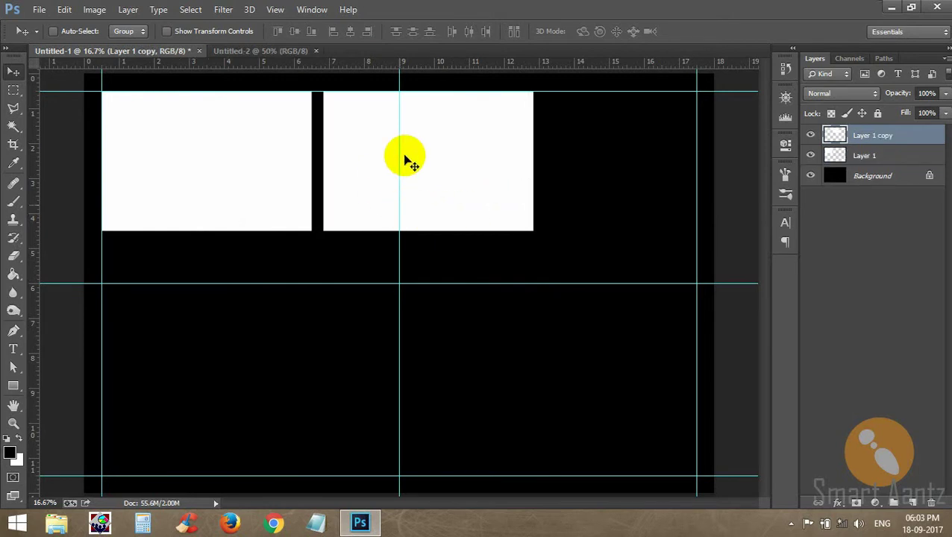
shift+click(862, 155)
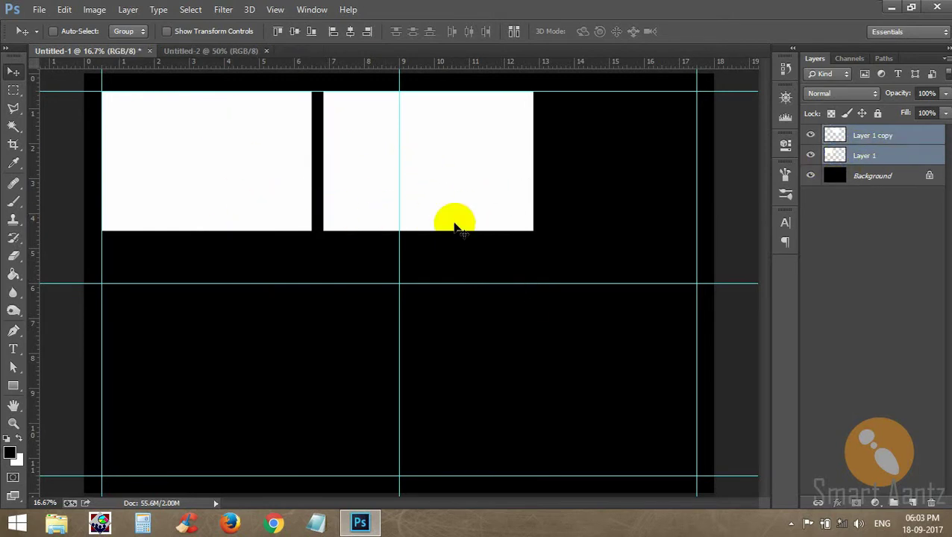
drag(272, 201, 431, 441)
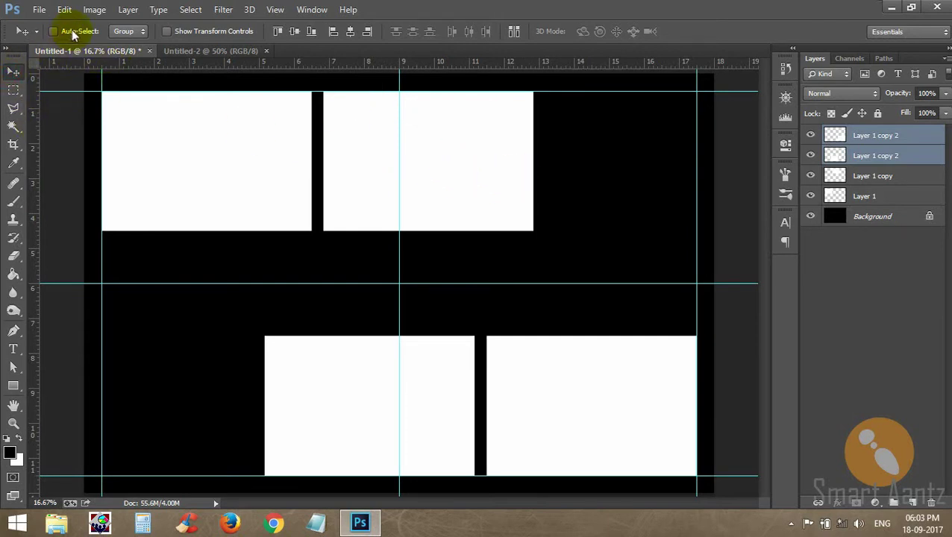
Select the Layer 1 copy rectangle and duplicate it down and to the right
click(466, 137)
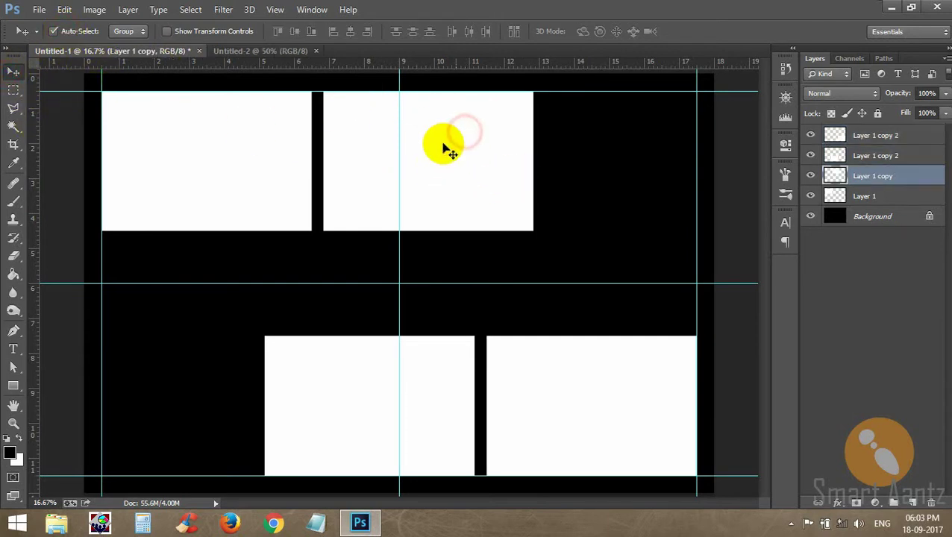
click(556, 392)
click(447, 389)
click(486, 153)
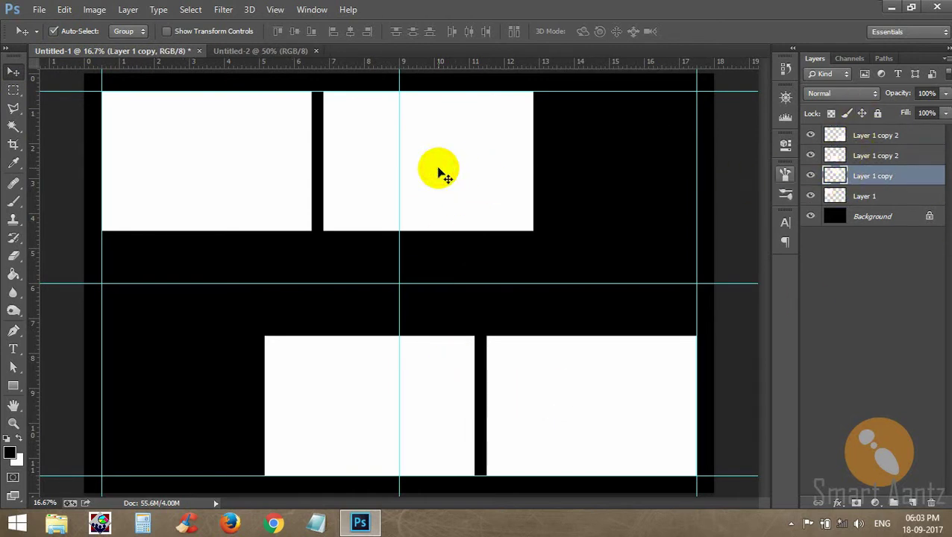
mouse_move(439, 173)
mouse_down()
mouse_move(521, 174)
mouse_move(574, 213)
mouse_move(576, 238)
mouse_move(535, 220)
mouse_up()
Rotate the new copy 90° clockwise into portrait and position it in the guide layout
click(65, 9)
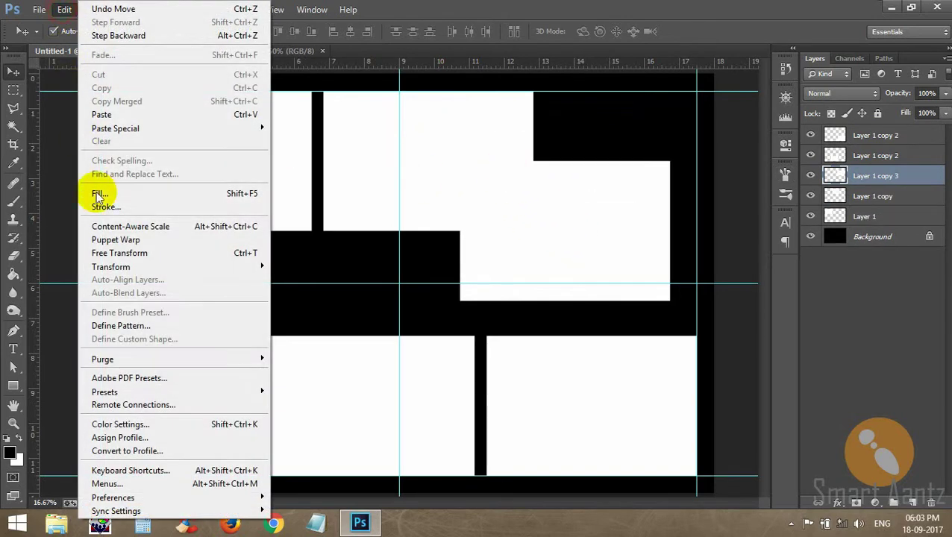
click(111, 253)
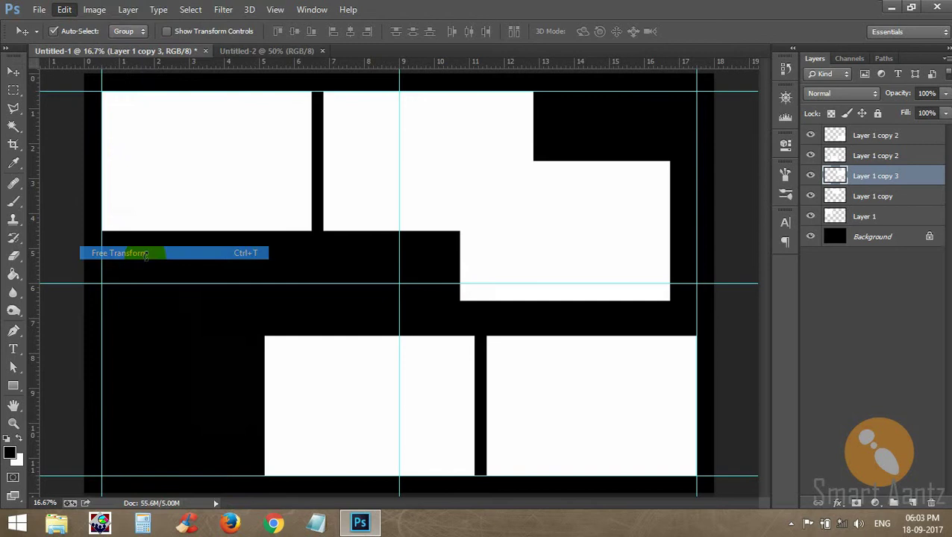
right_click(571, 198)
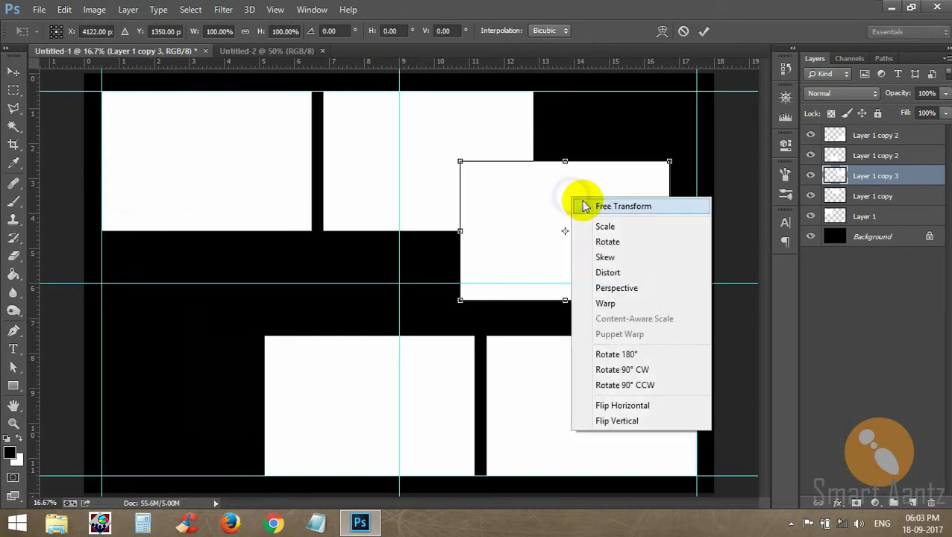
click(642, 370)
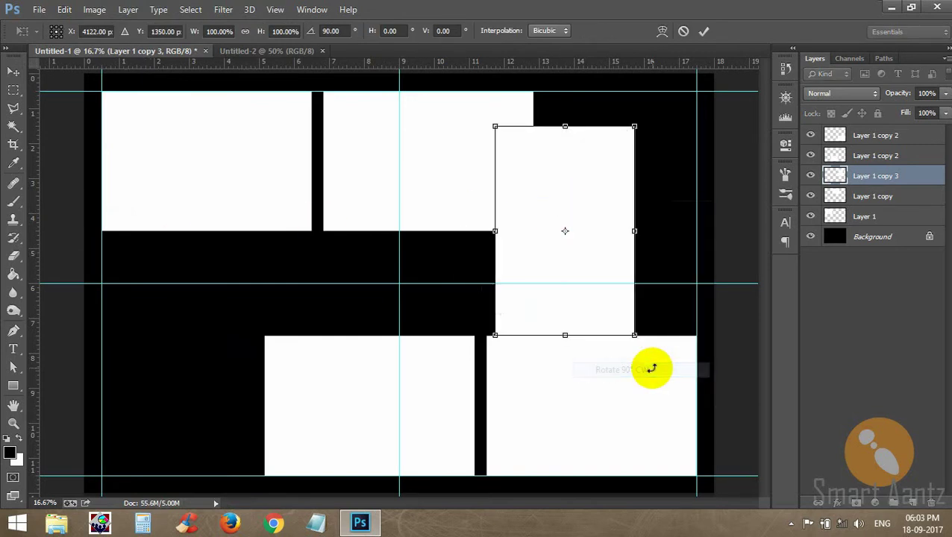
drag(567, 185, 622, 150)
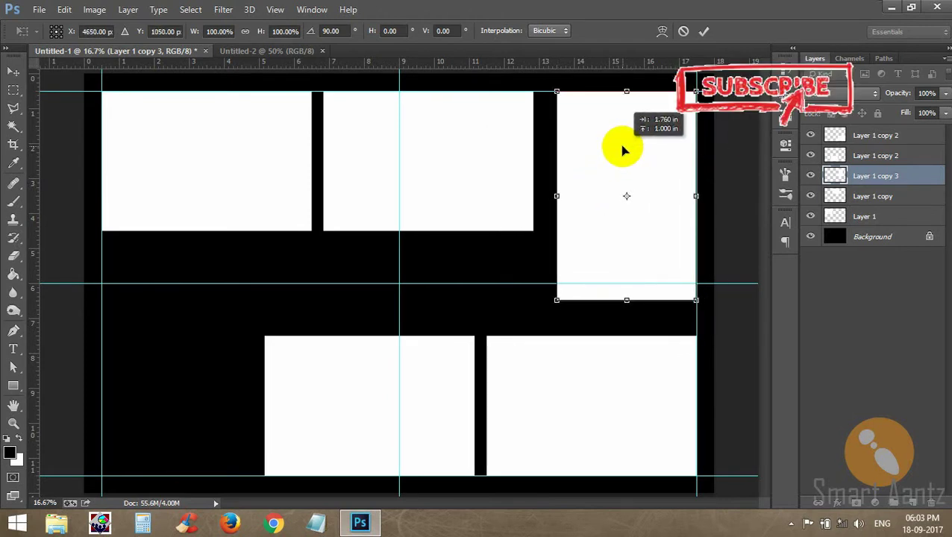
click(705, 31)
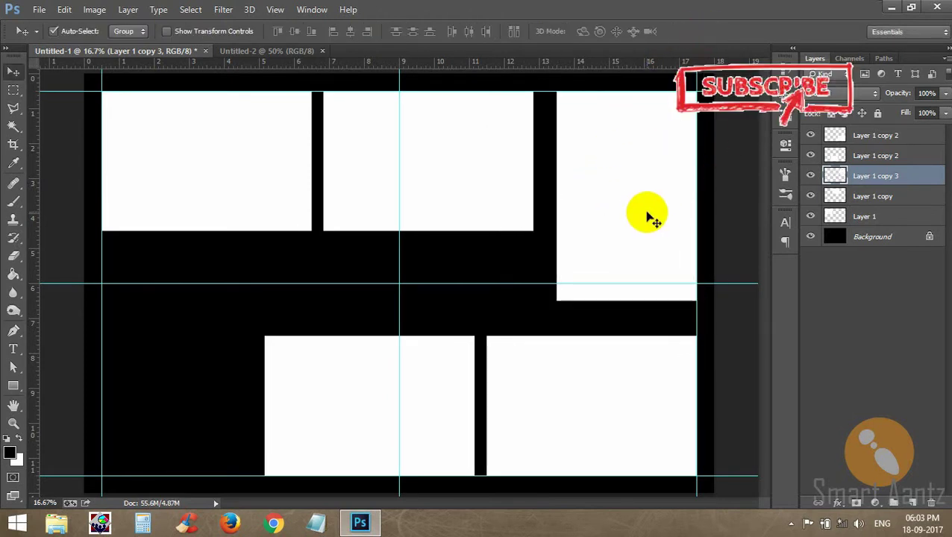
mouse_move(647, 209)
mouse_down()
mouse_move(401, 337)
mouse_move(195, 392)
mouse_up()
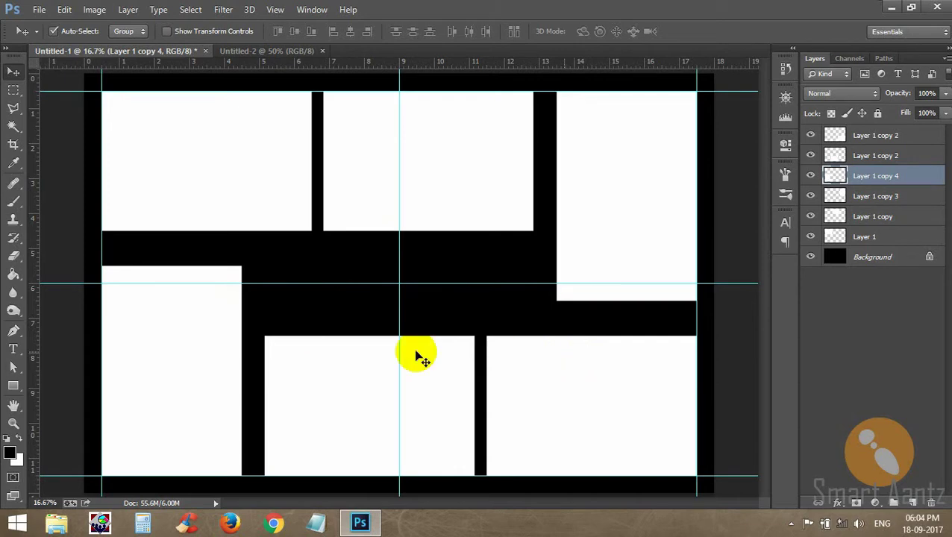
Hide the guides with View > Extras, deselect, and select the Background layer
click(429, 172)
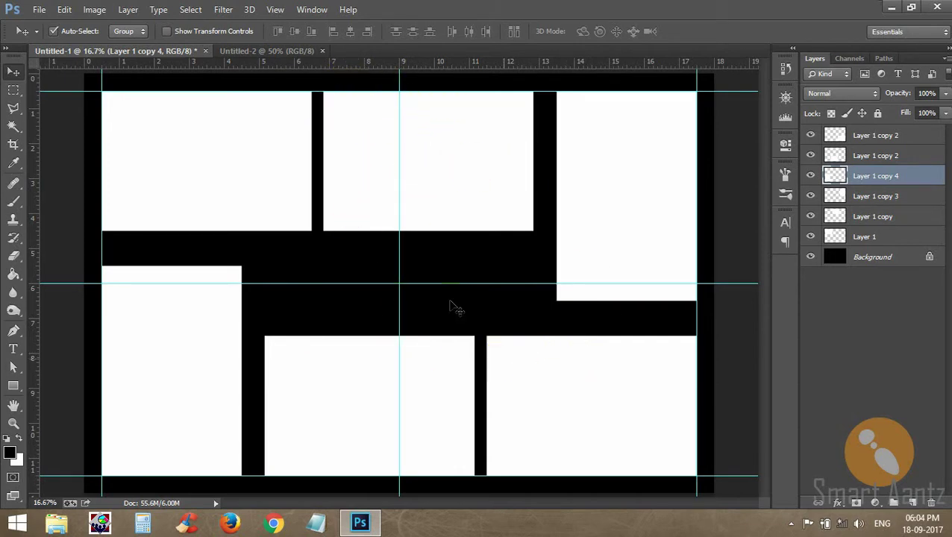
click(285, 14)
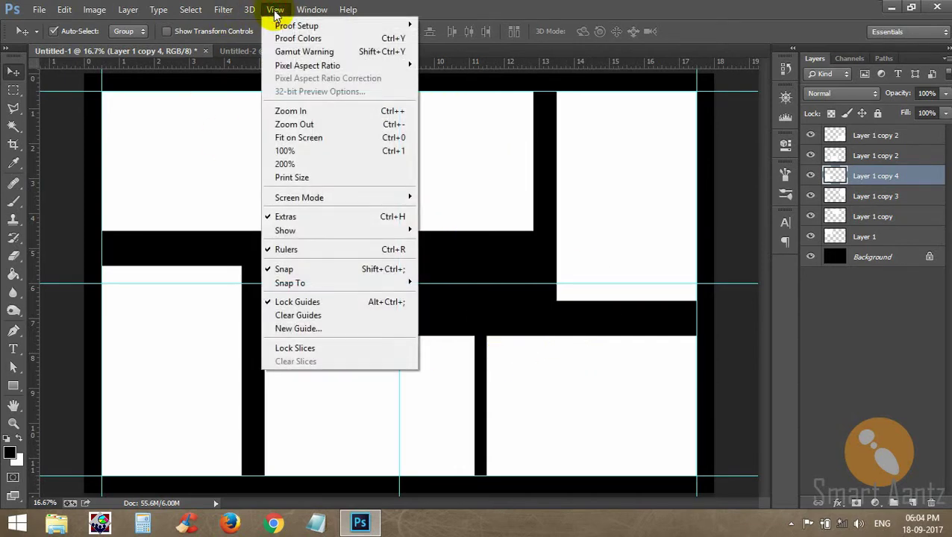
click(307, 218)
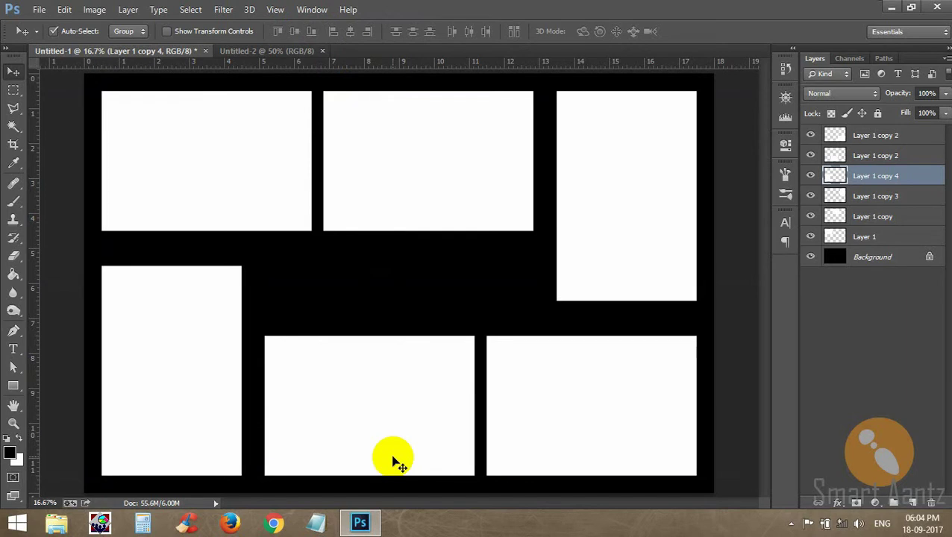
click(374, 233)
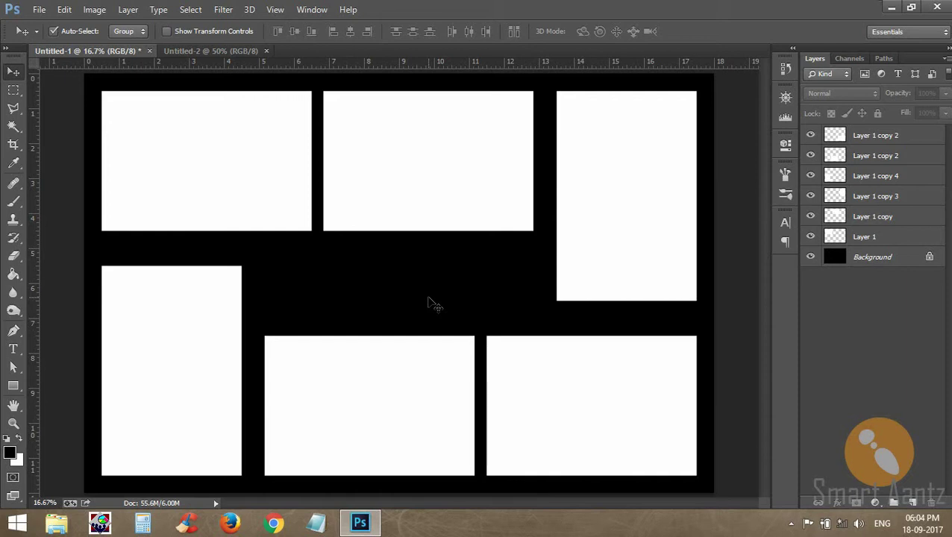
click(874, 259)
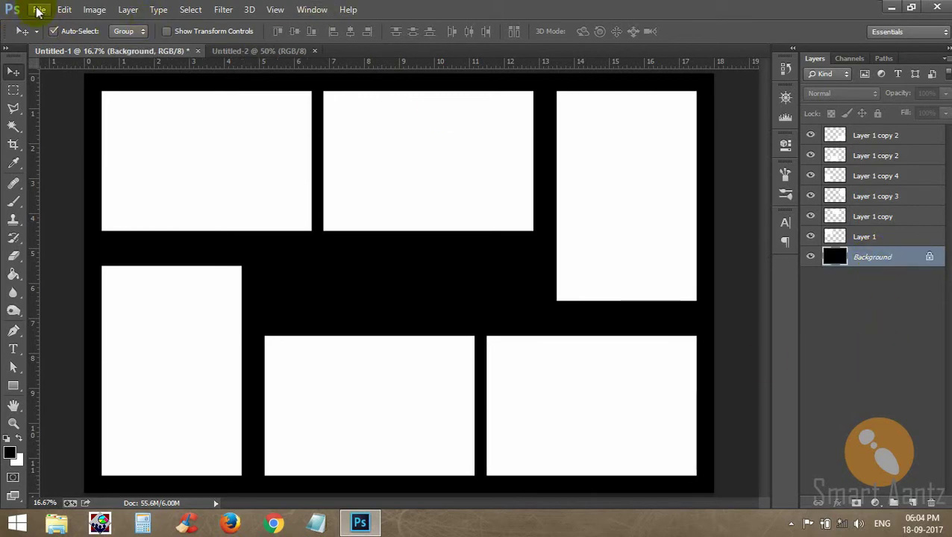
Place the maxresdefault photo and scale it up to cover the whole canvas
click(38, 9)
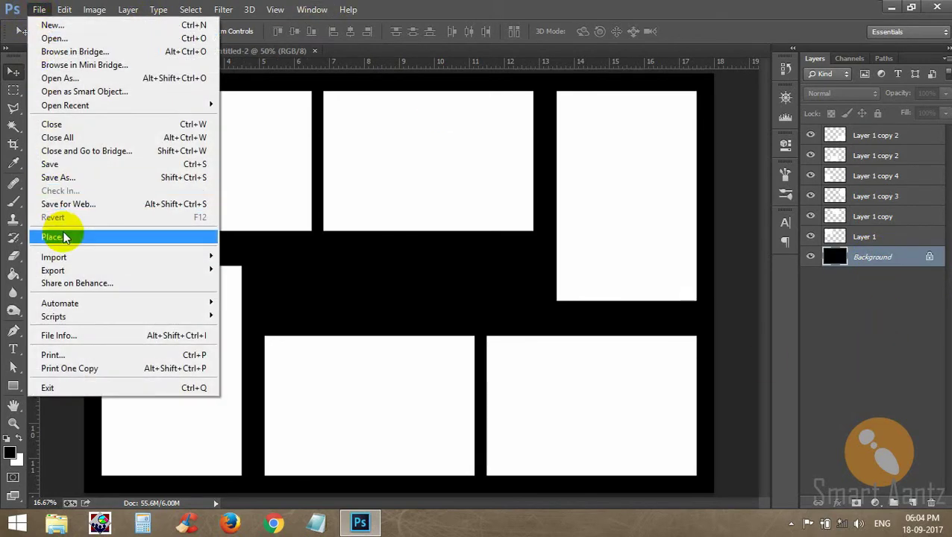
click(65, 237)
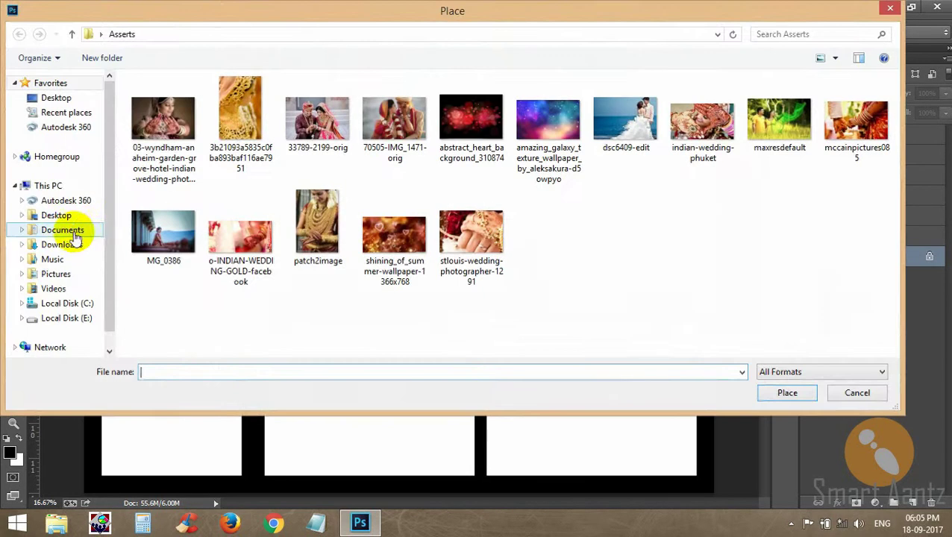
click(779, 123)
click(781, 396)
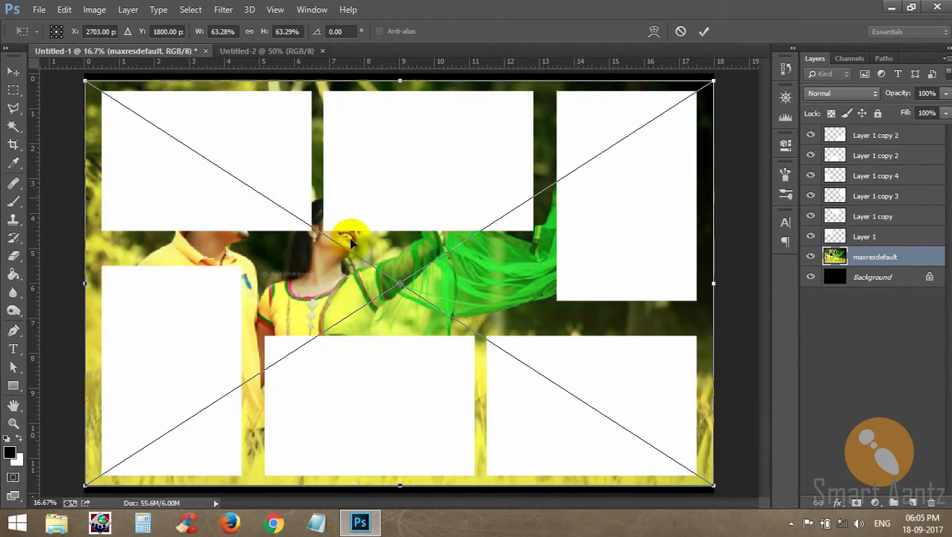
drag(714, 80, 727, 72)
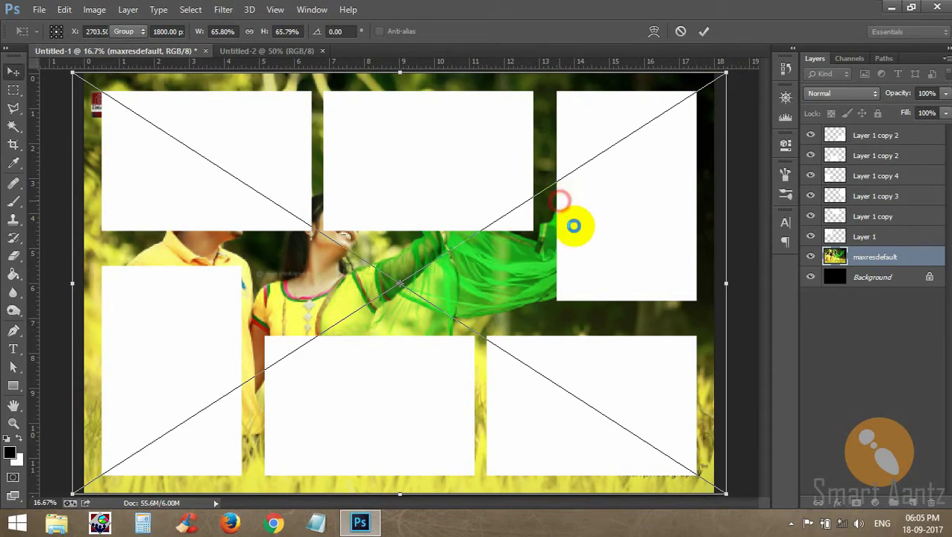
double_click(569, 223)
click(223, 9)
mouse_move(230, 164)
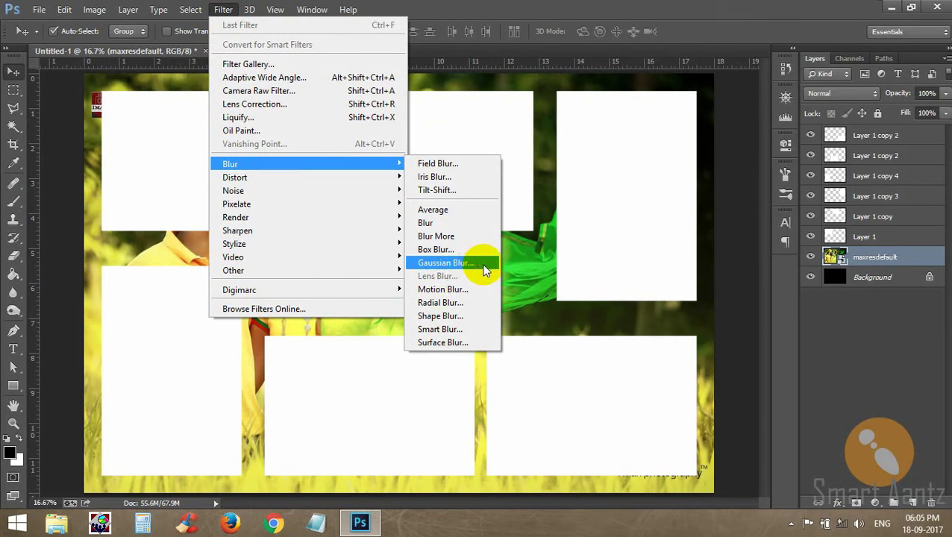
Apply a Gaussian Blur of about 225 pixels radius to the maxresdefault photo
click(485, 270)
drag(601, 333, 695, 329)
drag(695, 333, 708, 334)
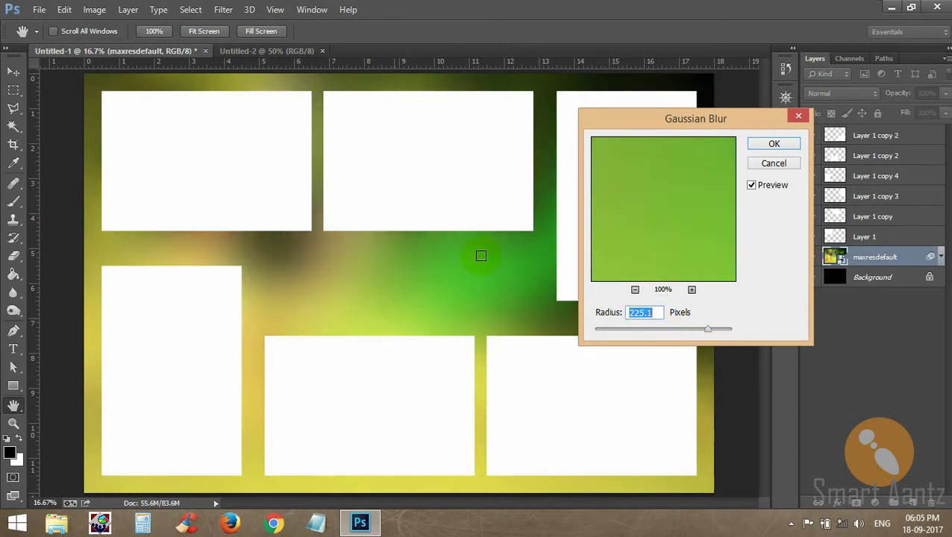
click(774, 143)
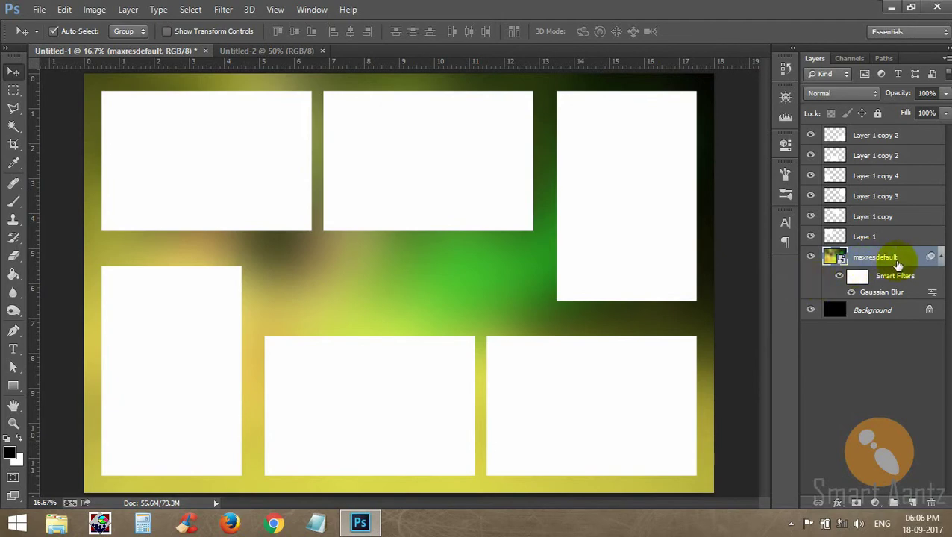
Place abstract_heart_background_310874 and enlarge it to about 218% to cover the canvas
click(940, 257)
click(39, 9)
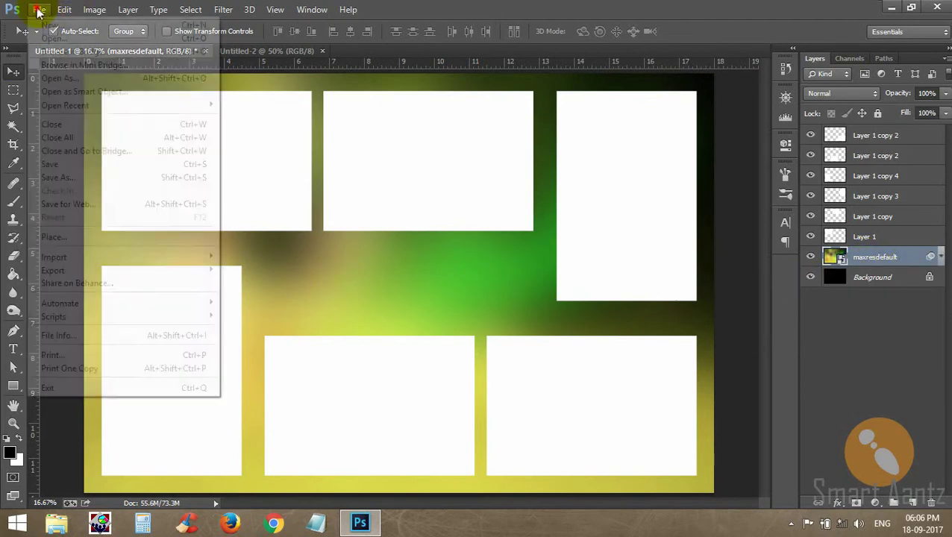
click(71, 238)
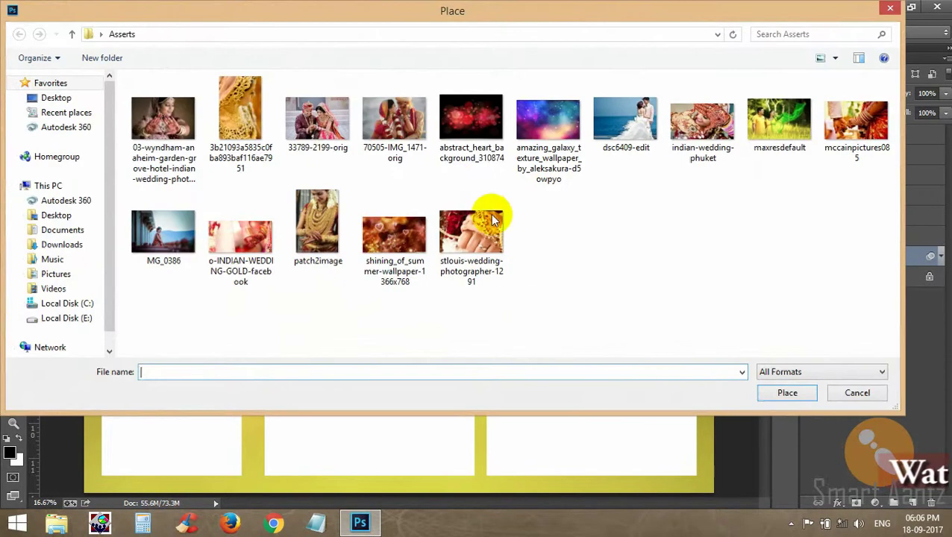
click(461, 127)
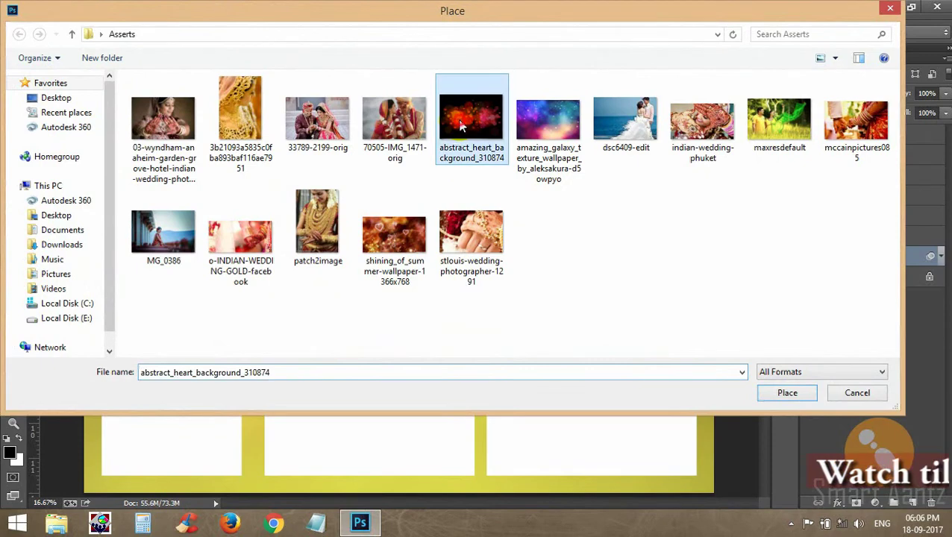
click(785, 393)
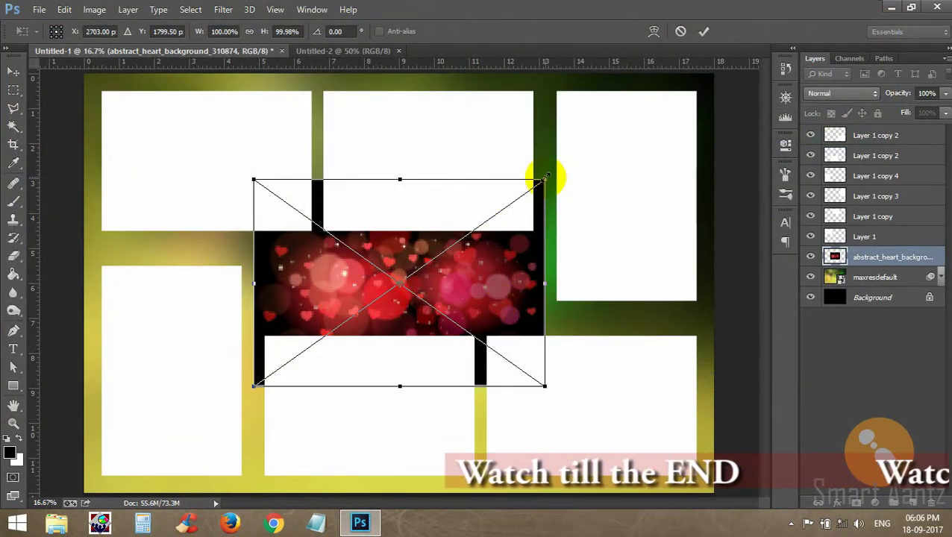
drag(545, 180, 758, 109)
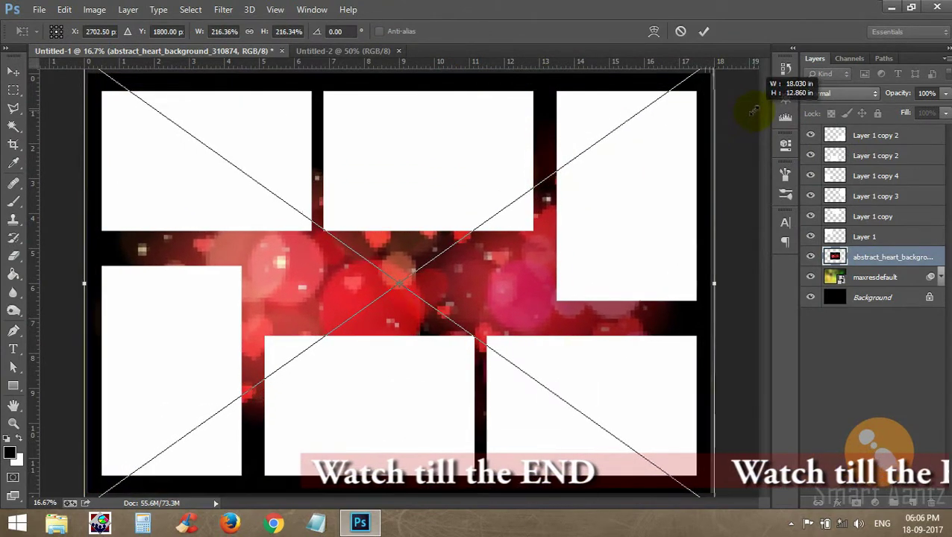
double_click(491, 219)
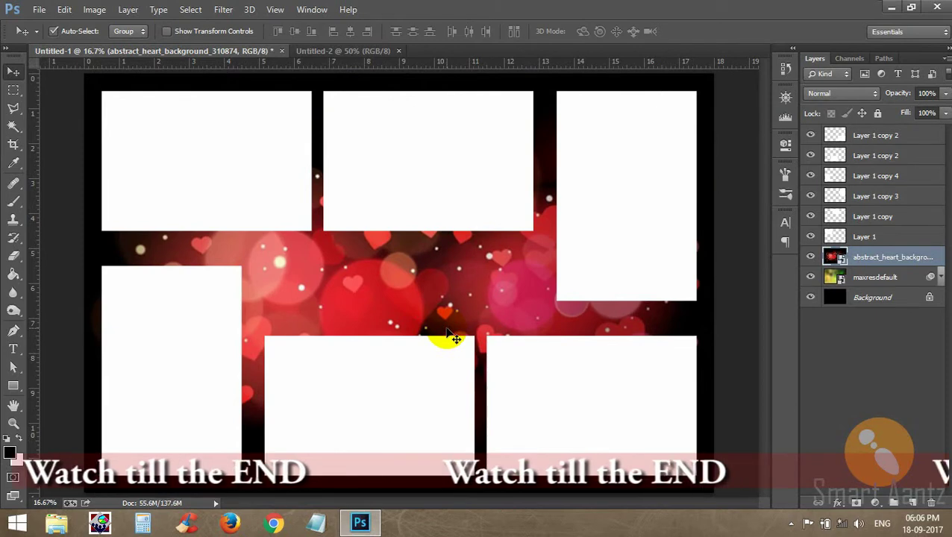
Apply a light Gaussian Blur of about 1–2 px radius to the heart background
click(223, 9)
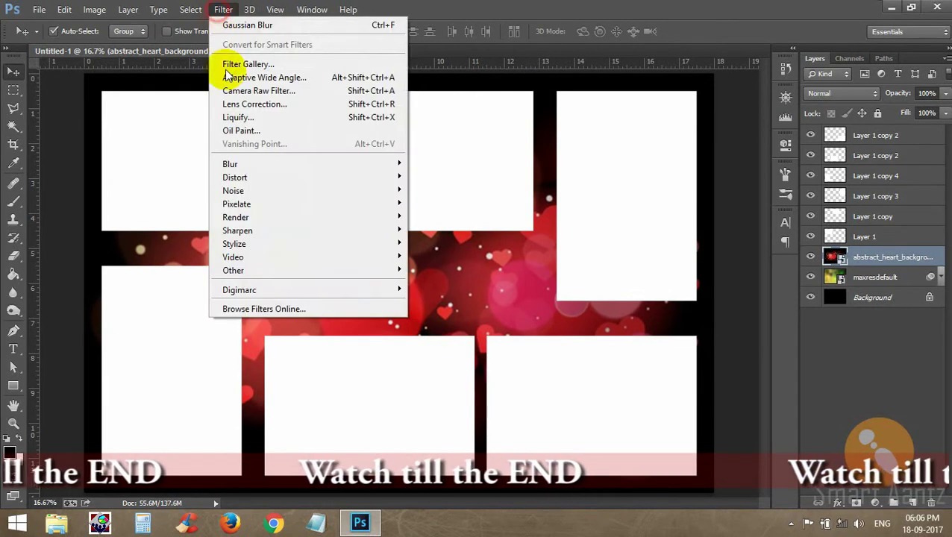
click(436, 251)
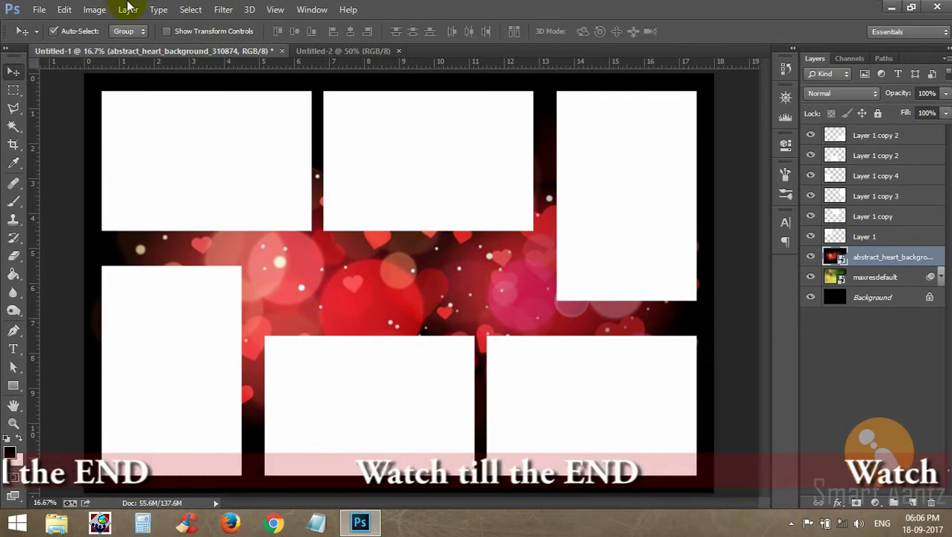
click(191, 11)
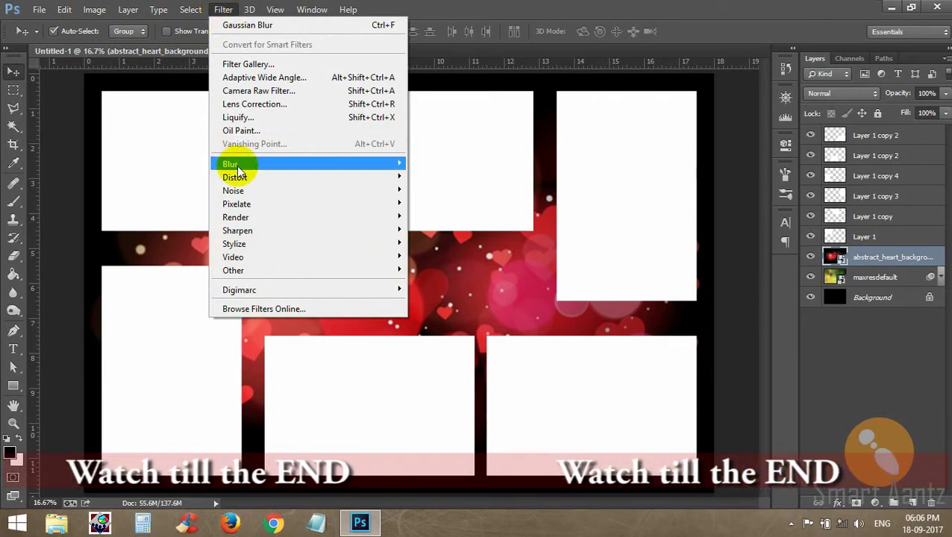
mouse_move(306, 163)
click(445, 263)
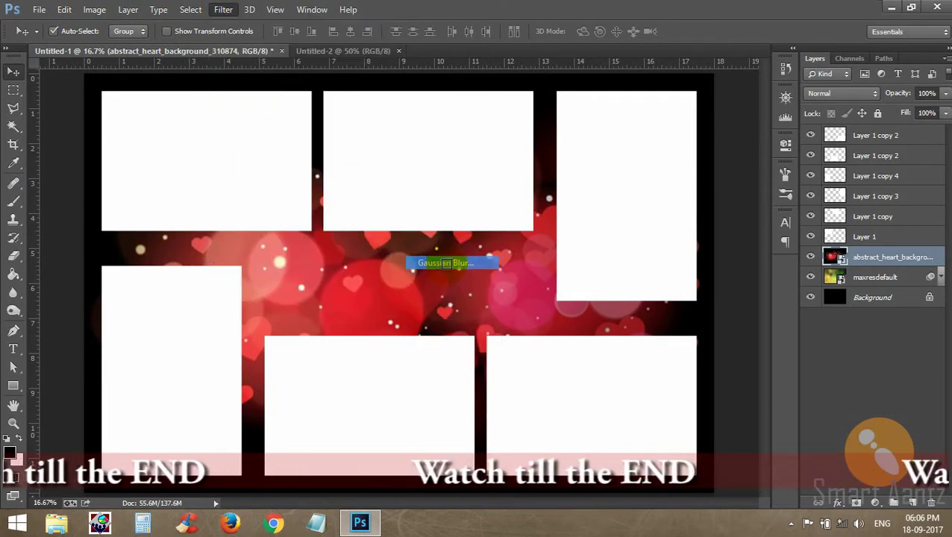
drag(702, 329, 601, 330)
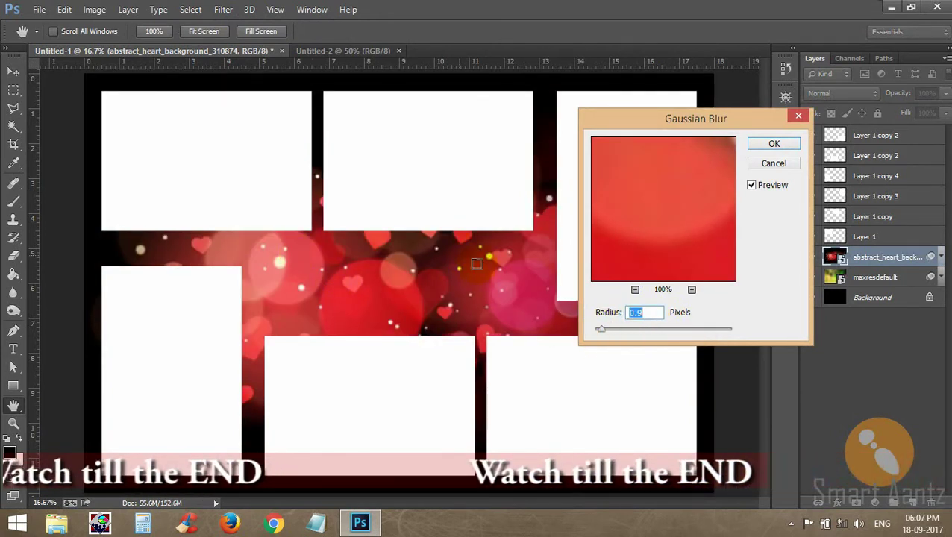
drag(600, 330, 603, 330)
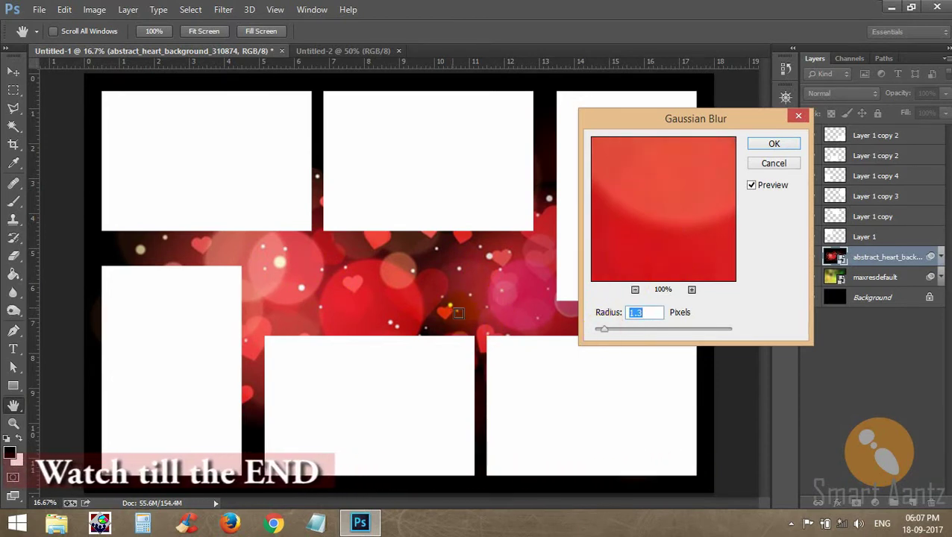
drag(606, 330, 612, 330)
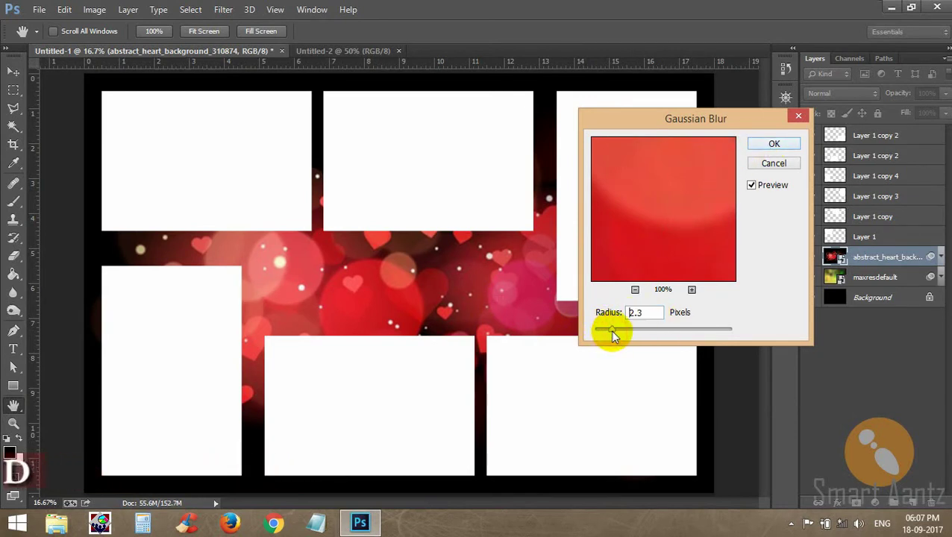
click(775, 144)
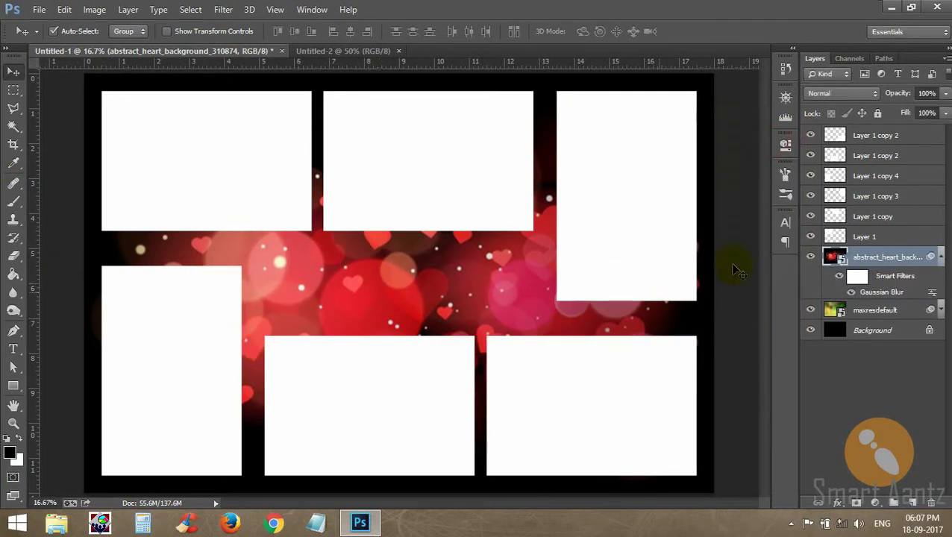
Toggle the heart background's visibility to compare it with the photo beneath
click(810, 257)
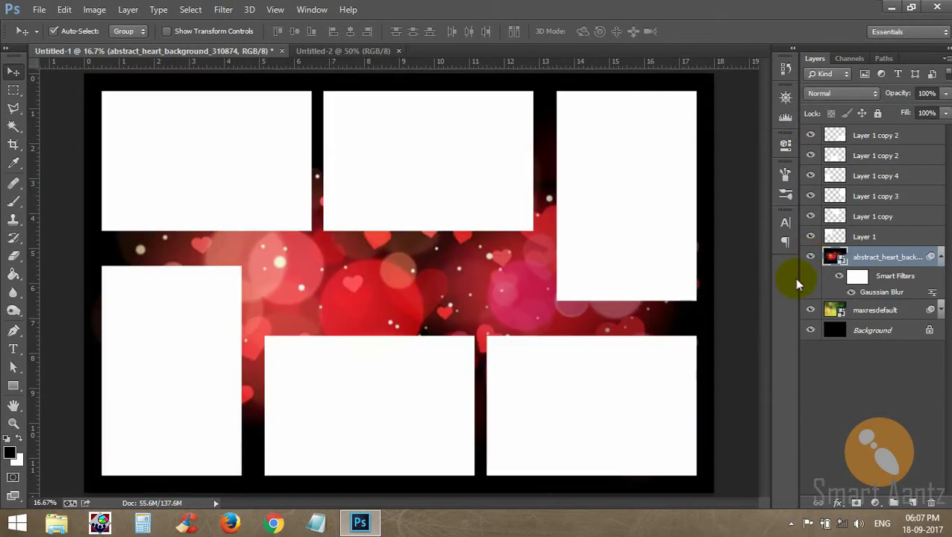
click(811, 257)
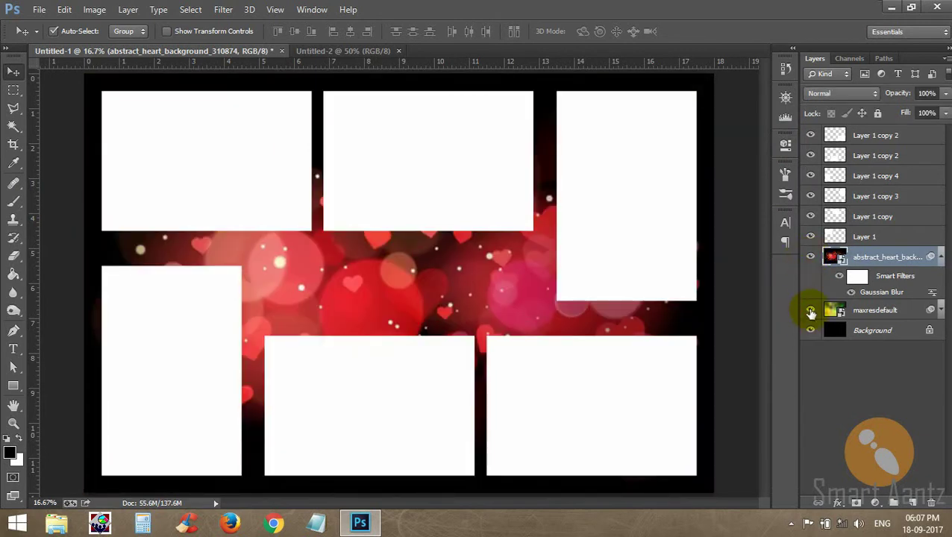
click(810, 257)
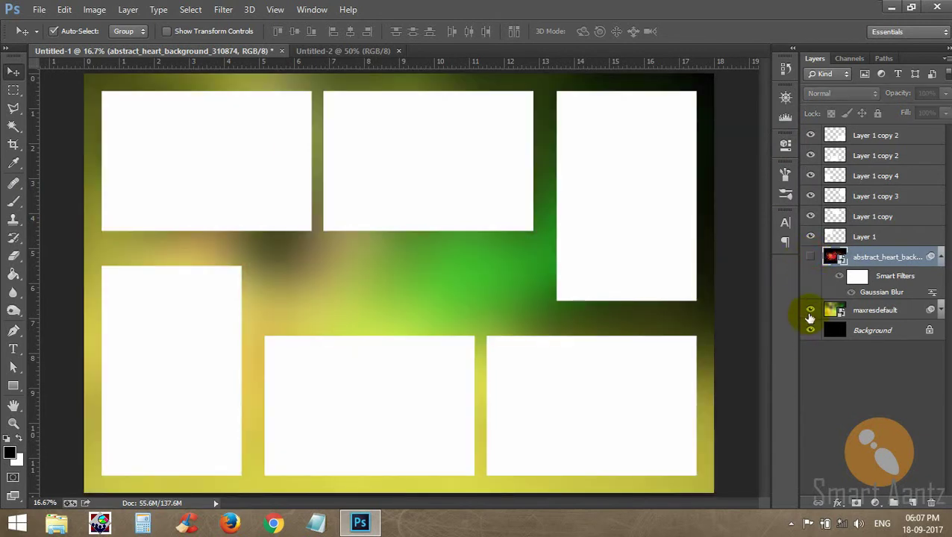
click(808, 257)
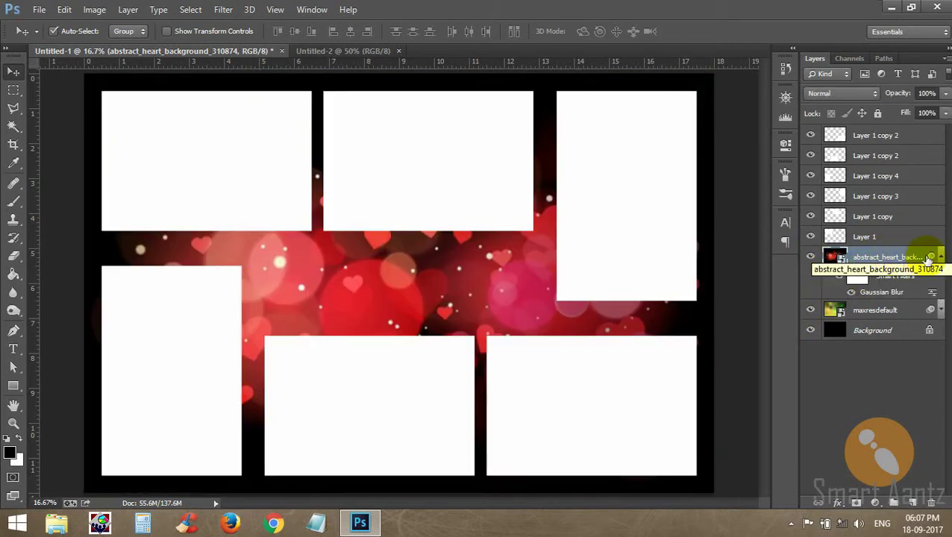
Try Screen, Overlay and Multiply blend modes on the heart background layer
click(833, 91)
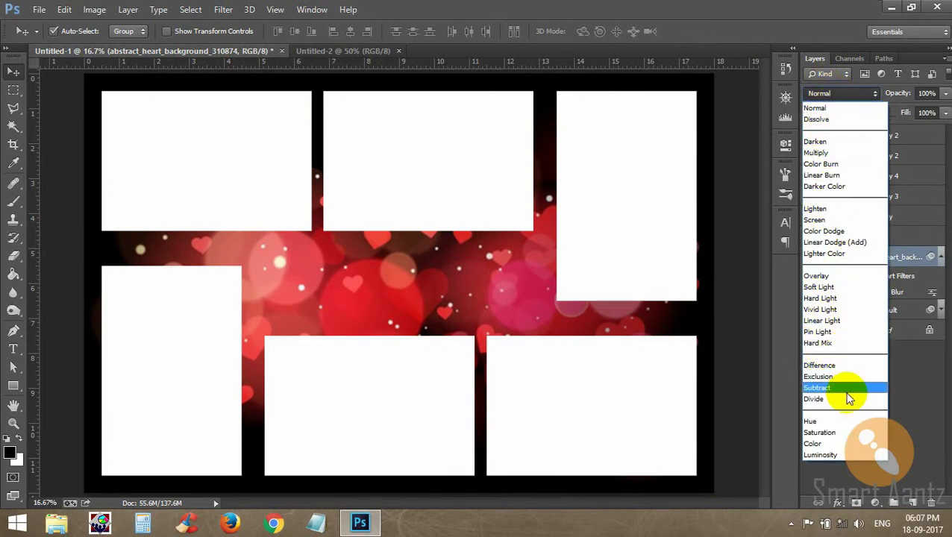
click(830, 222)
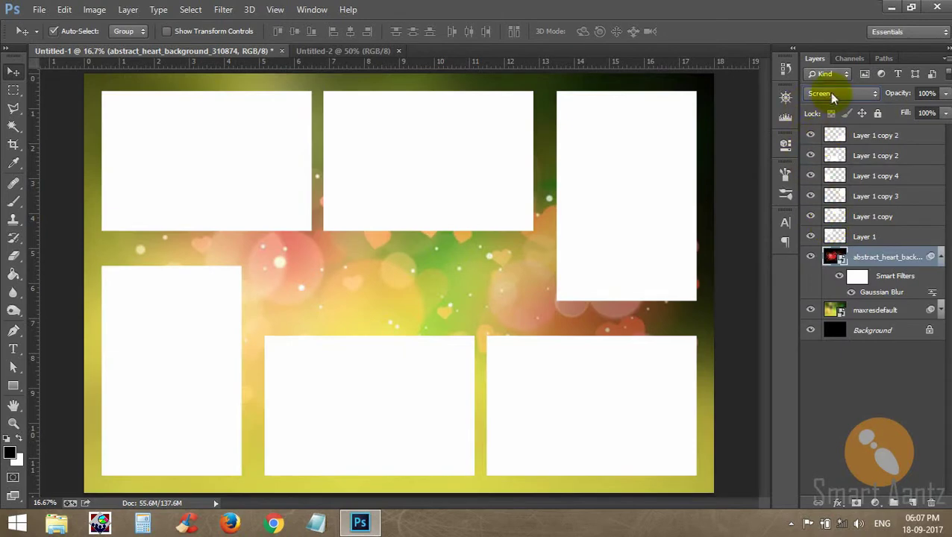
click(829, 93)
click(832, 275)
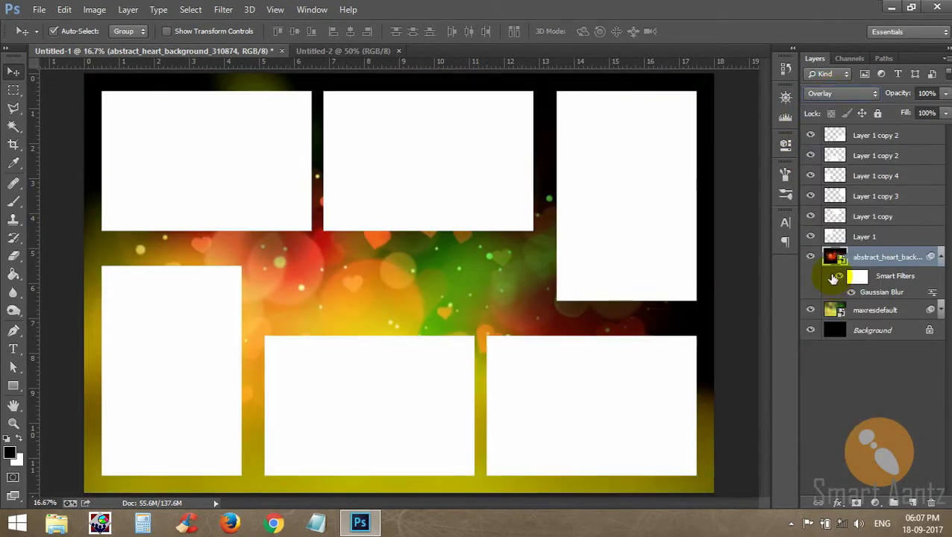
click(832, 93)
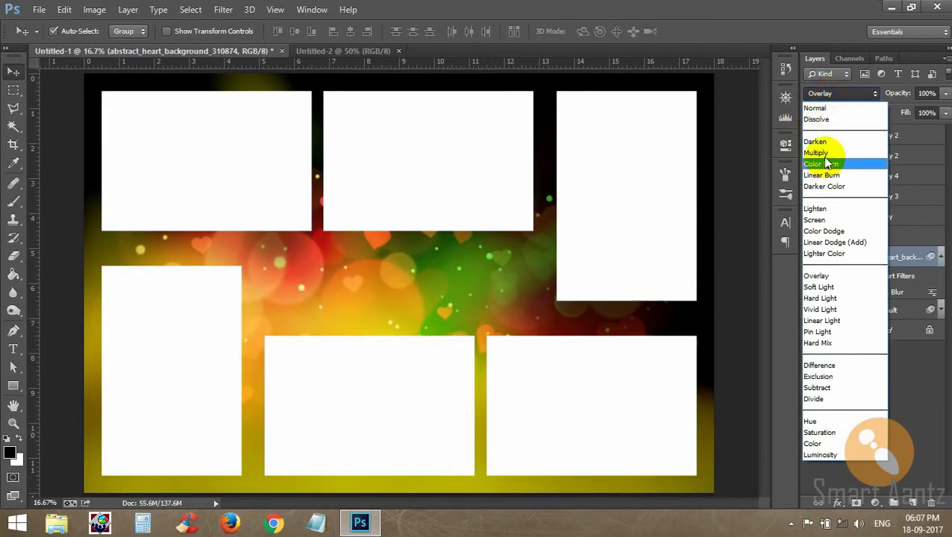
click(817, 152)
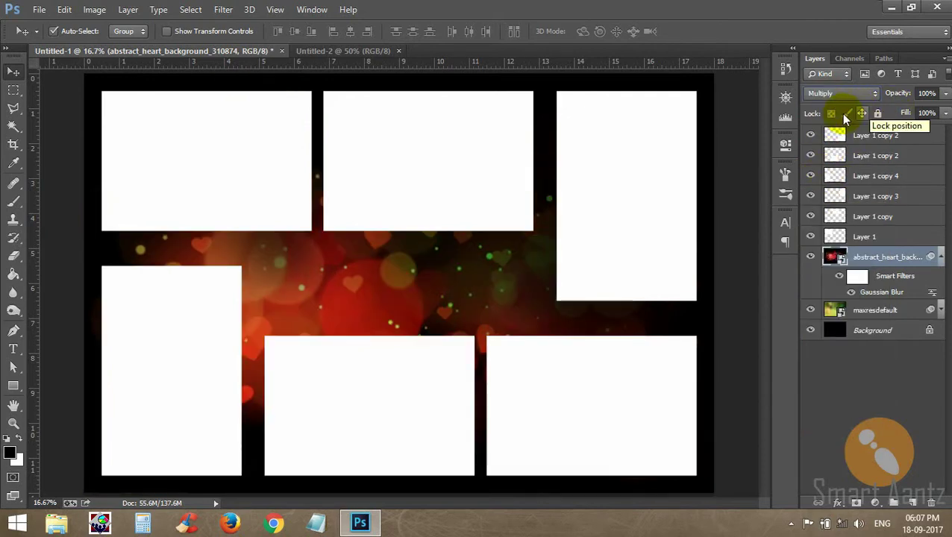
Set the heart background layer's blend mode back to Overlay
click(832, 93)
key(Escape)
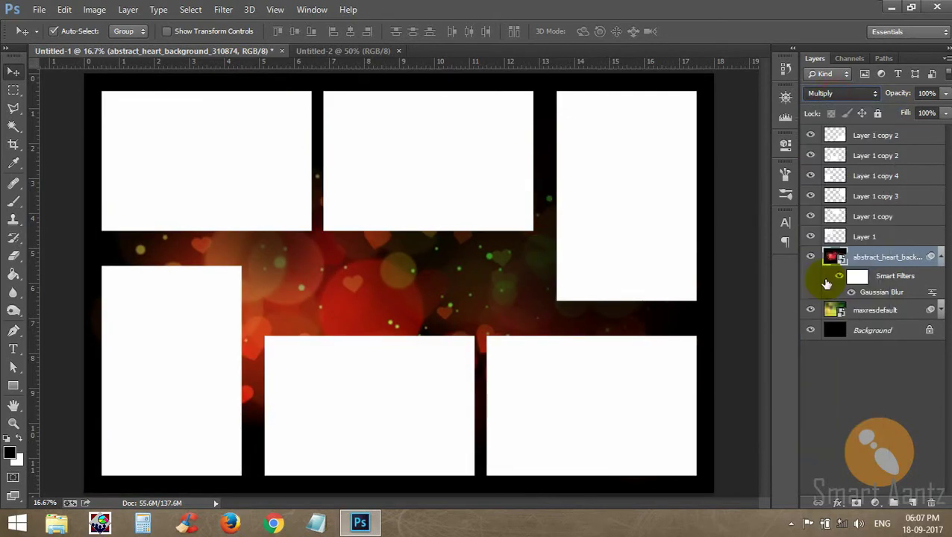
key(shift+alt+o)
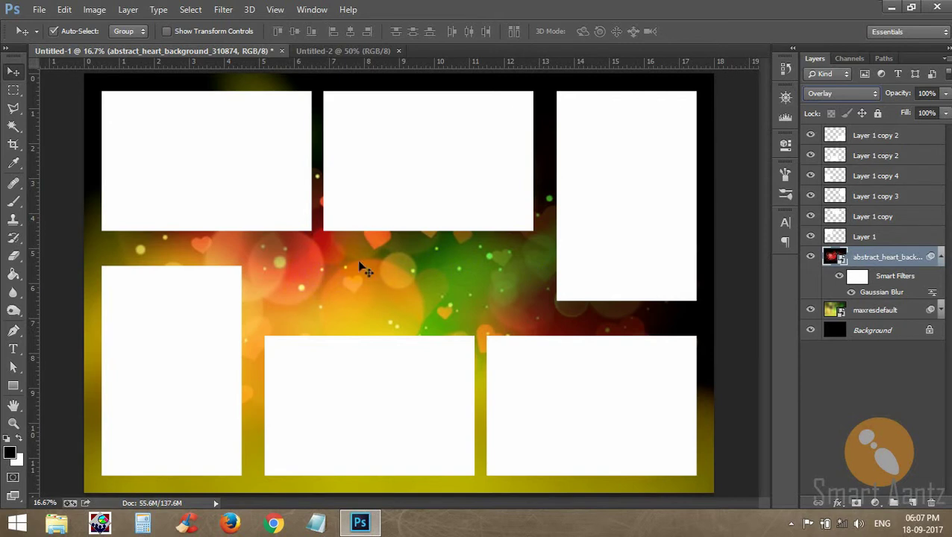
click(303, 398)
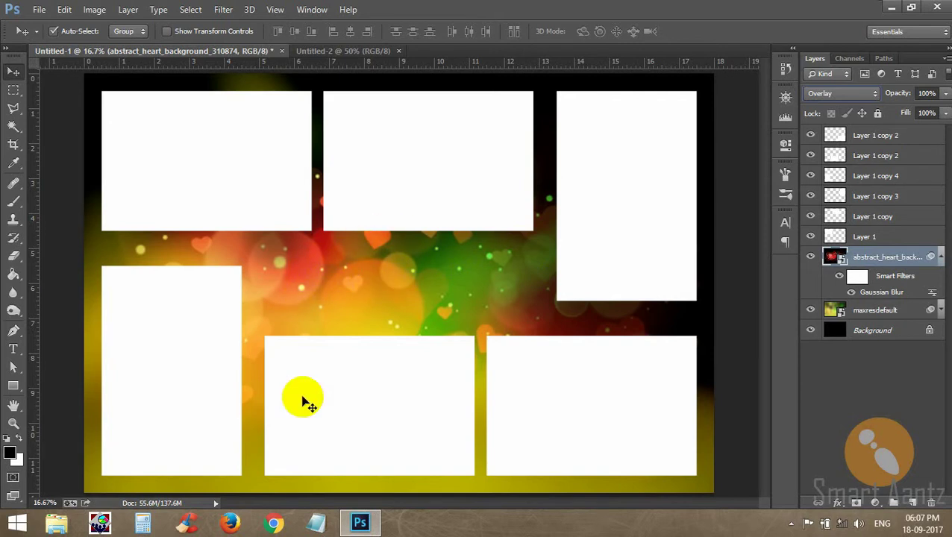
click(227, 459)
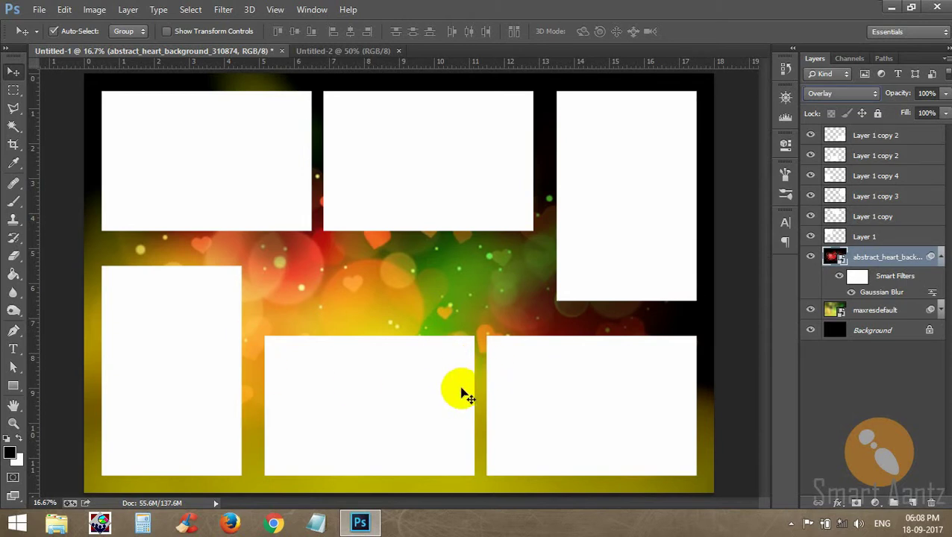
Add a Hue/Saturation adjustment layer above the heart background, leaving its values at 0
click(938, 256)
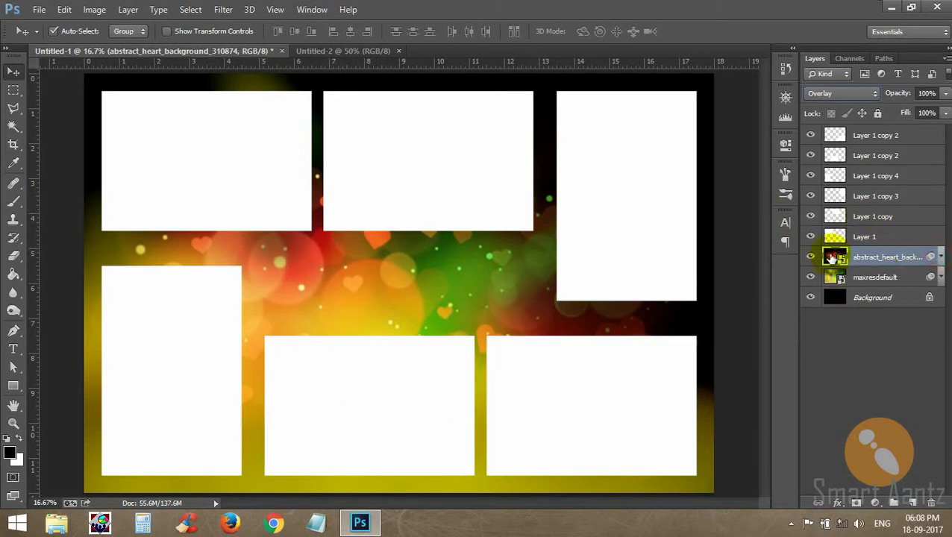
click(875, 503)
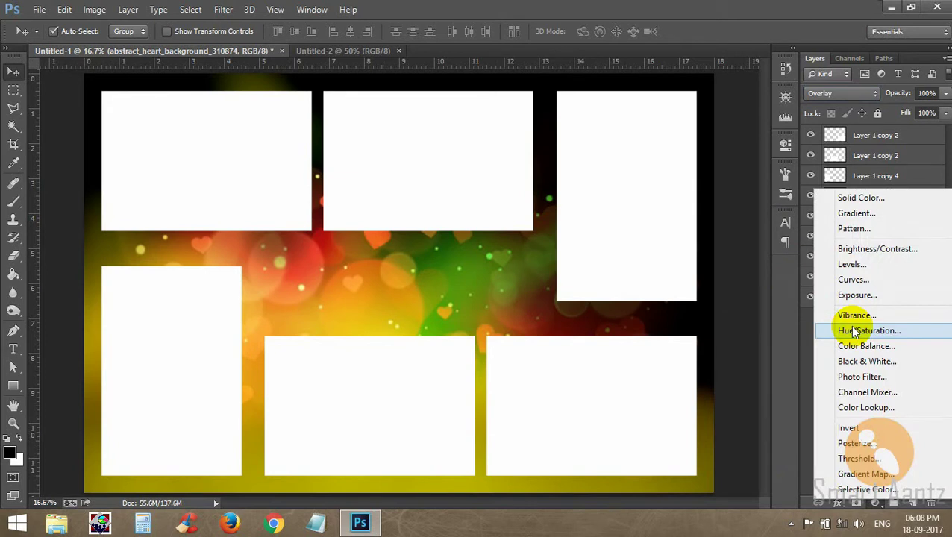
click(854, 332)
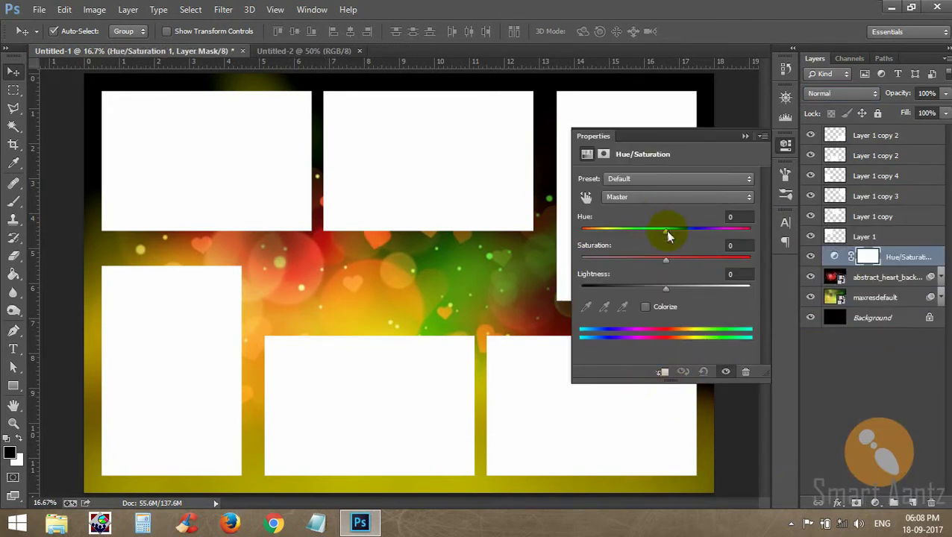
click(745, 136)
click(129, 9)
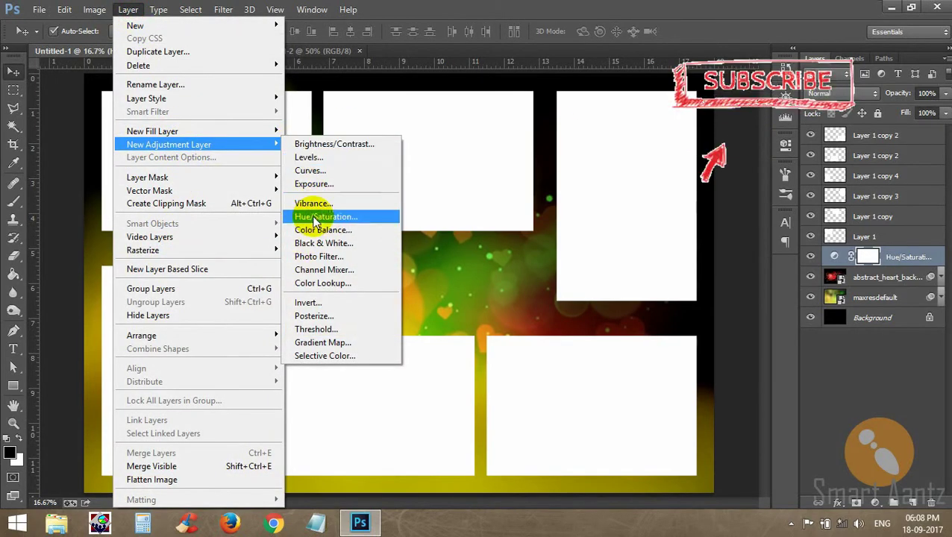
click(64, 9)
mouse_move(114, 44)
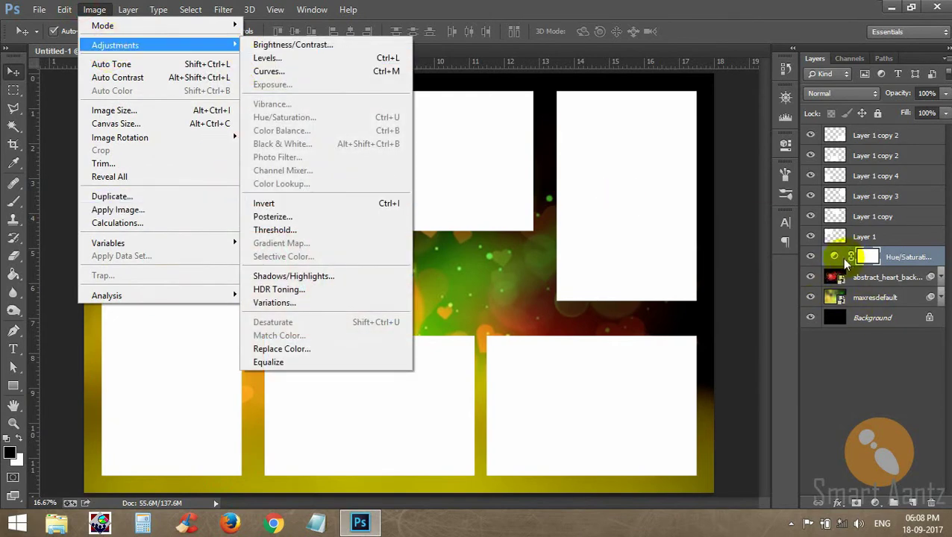
click(851, 259)
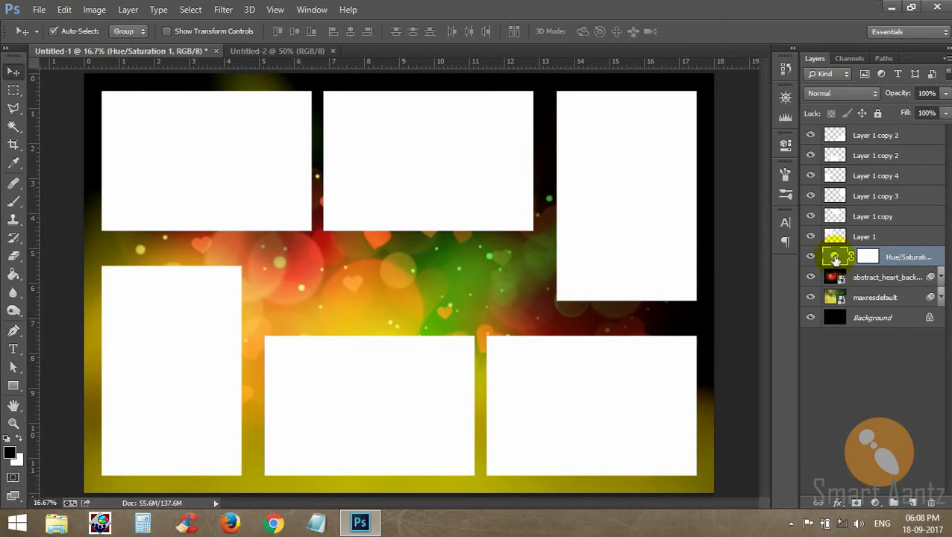
Set the Hue/Saturation adjustment to Hue -93 and Saturation +24
click(812, 257)
click(835, 258)
double_click(836, 258)
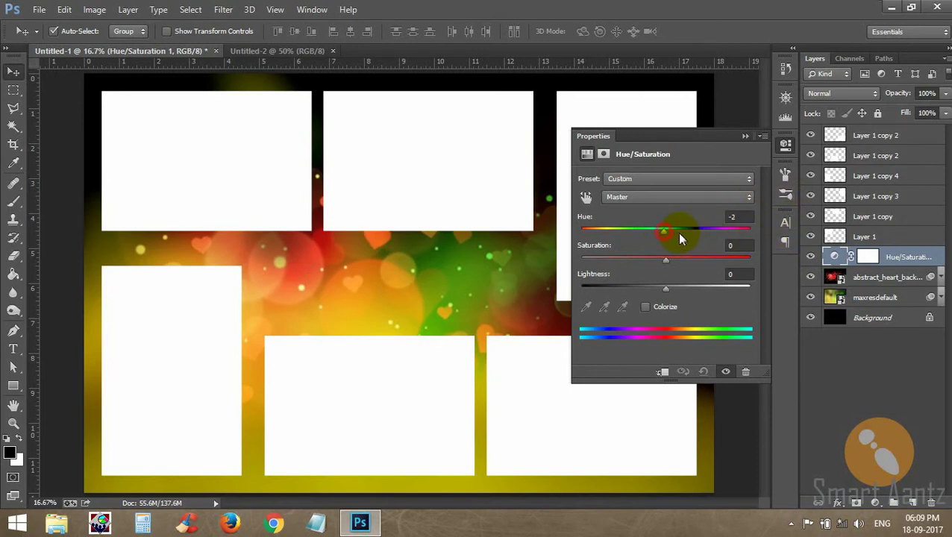
drag(679, 237, 612, 243)
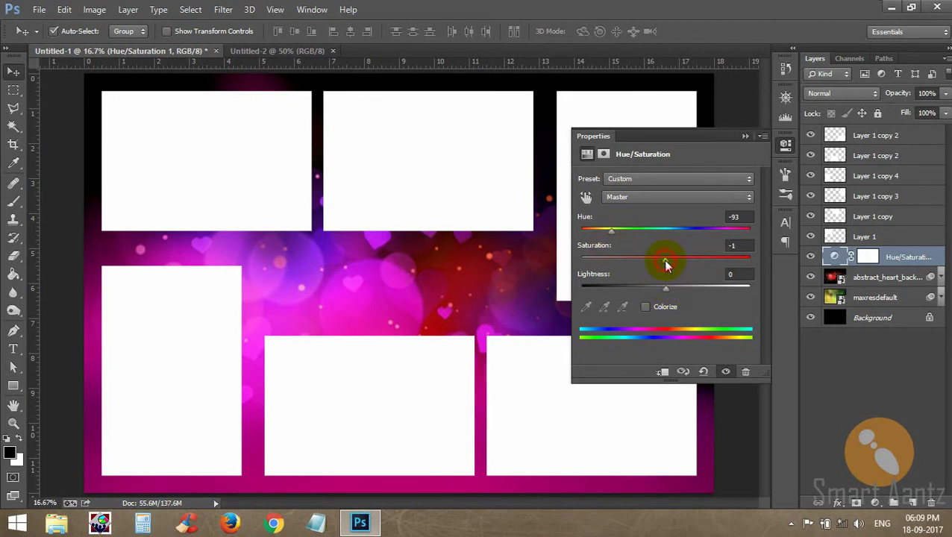
drag(666, 260, 687, 265)
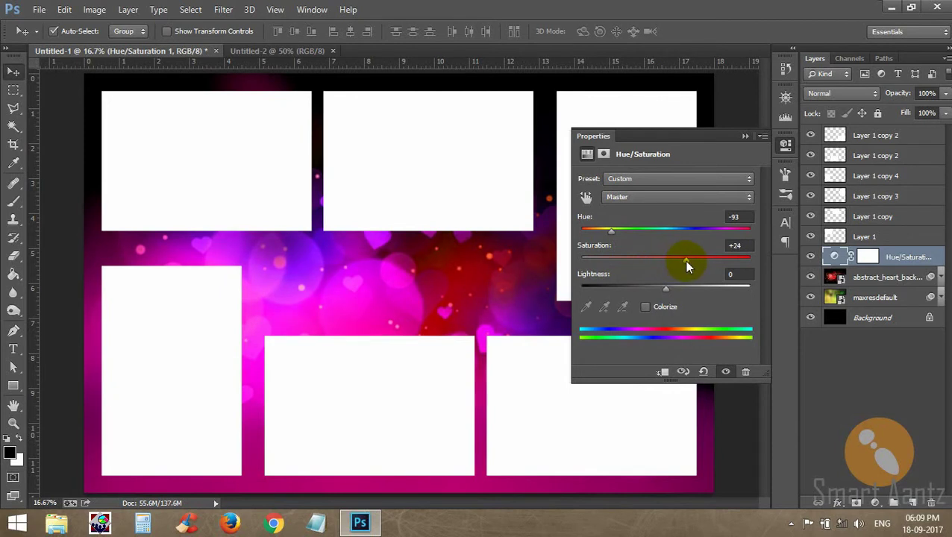
click(743, 138)
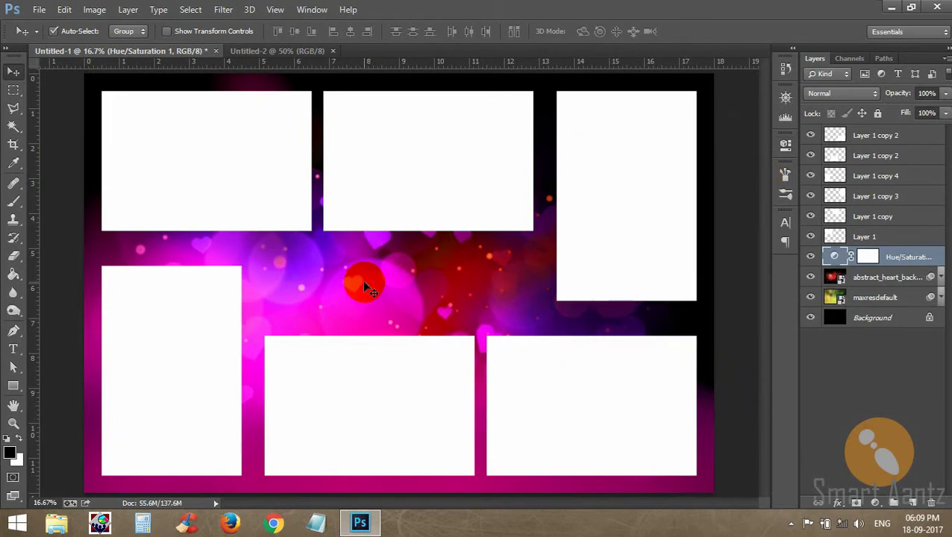
Toggle the Hue/Saturation adjustment off and on to compare the recoloured background
click(811, 256)
click(811, 257)
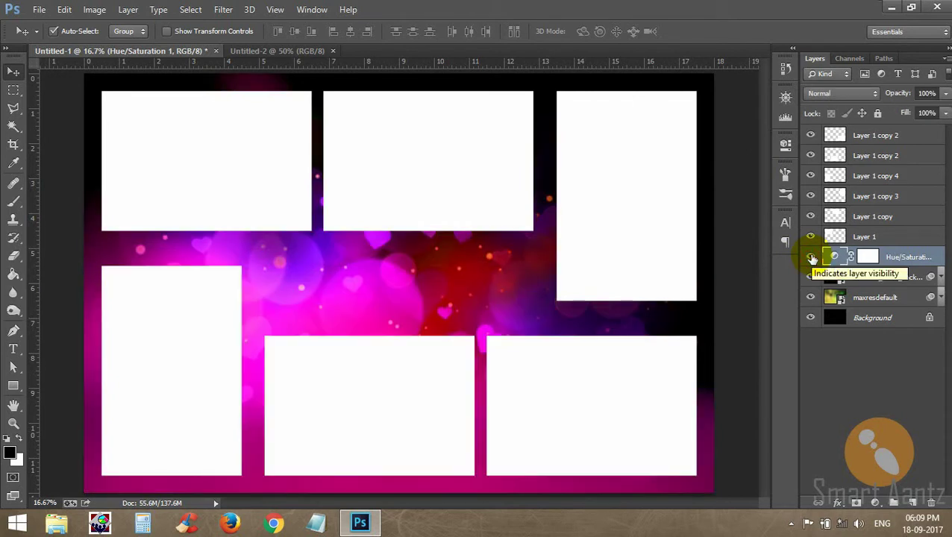
click(811, 257)
click(812, 257)
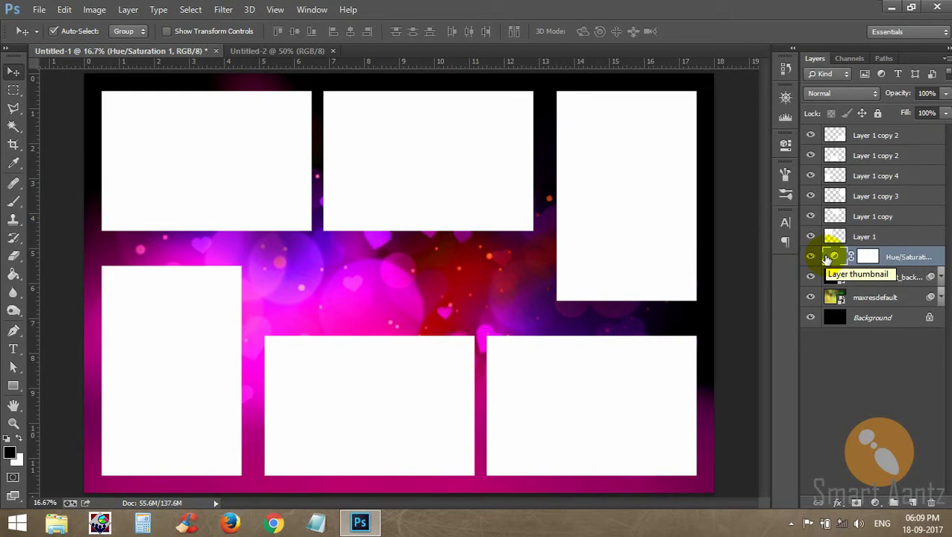
click(875, 502)
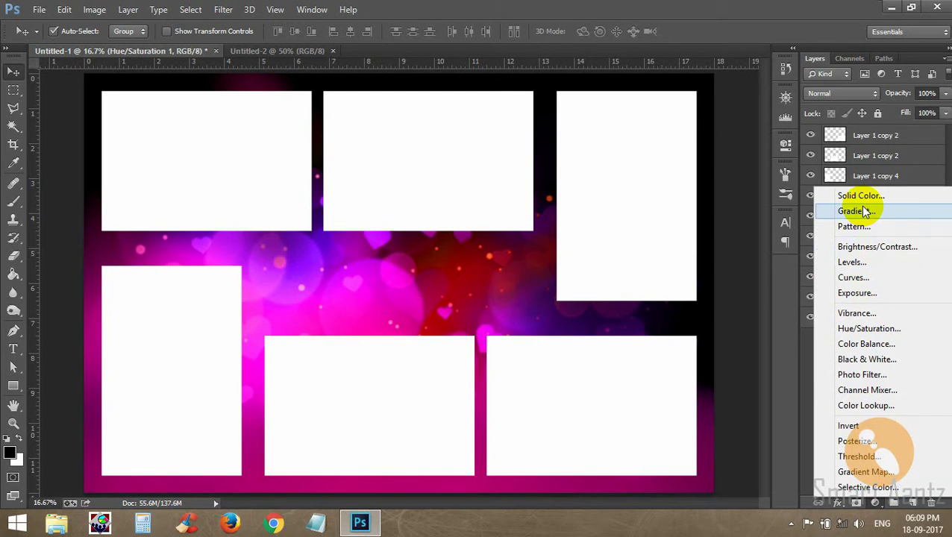
Add a Gradient Fill layer, trying red-green, orange-yellow, violet-green-orange and rainbow presets
click(874, 505)
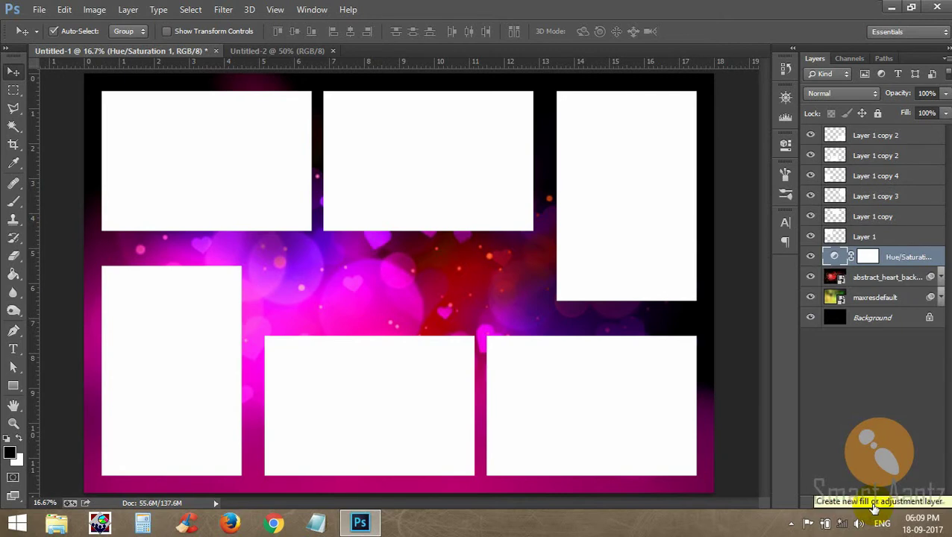
click(874, 504)
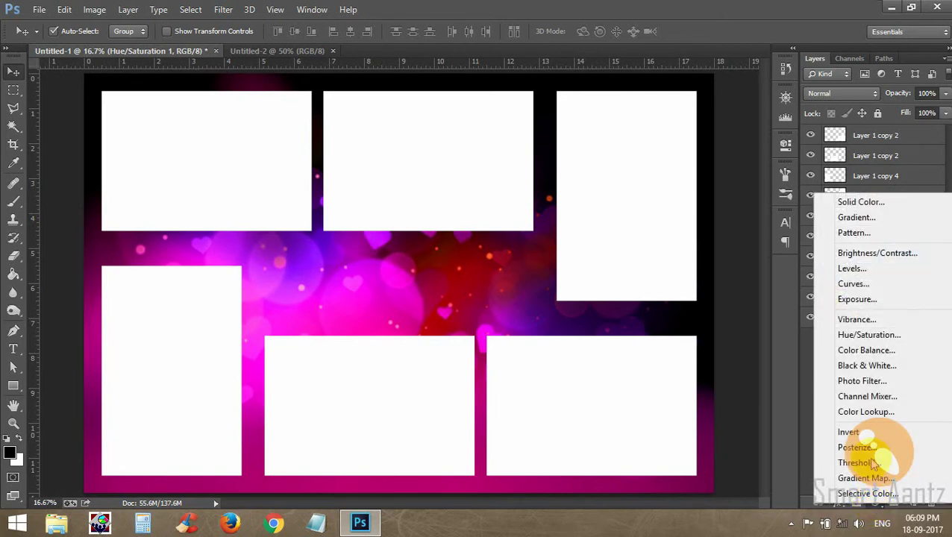
click(859, 218)
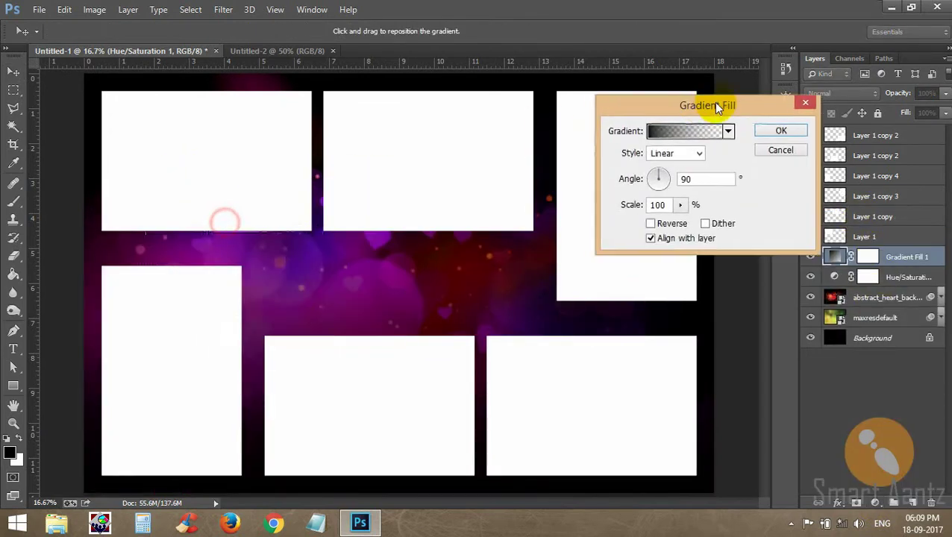
drag(224, 228, 671, 114)
click(683, 138)
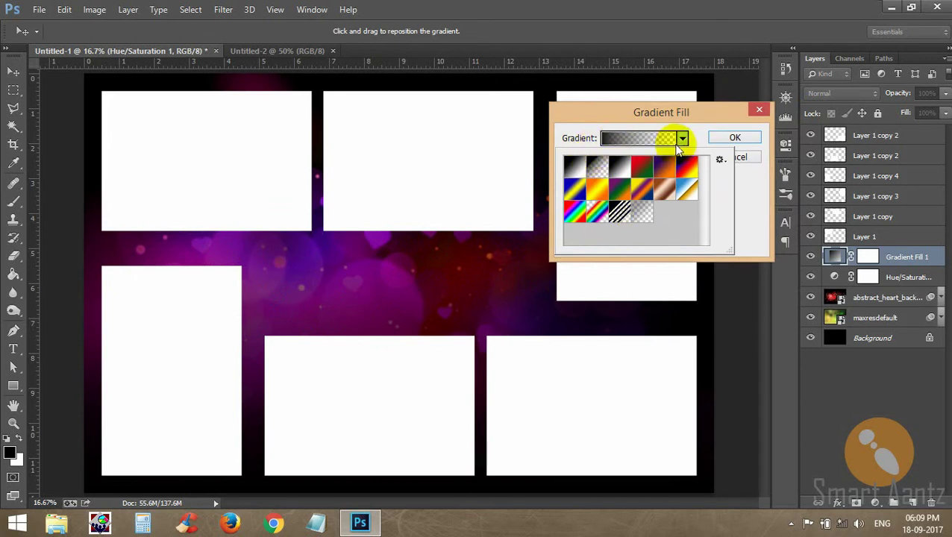
click(642, 168)
click(606, 187)
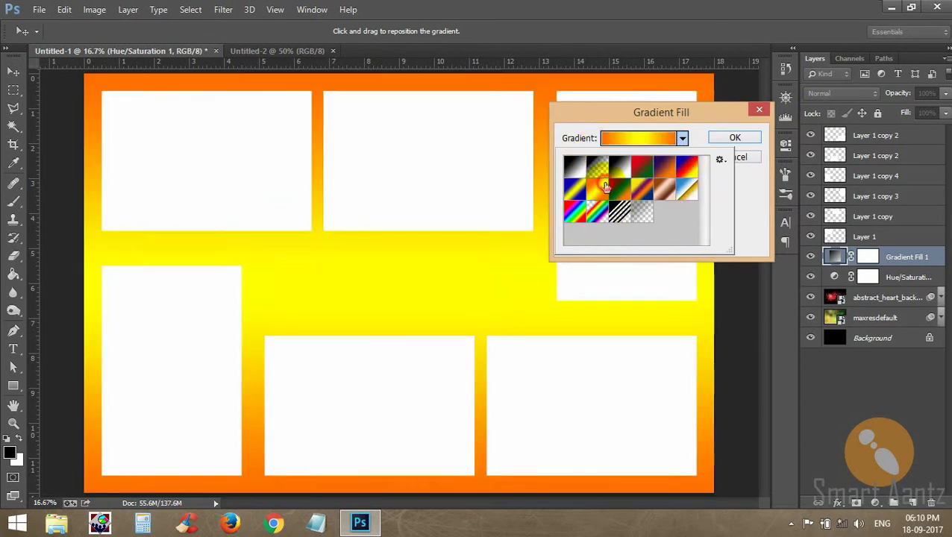
click(625, 188)
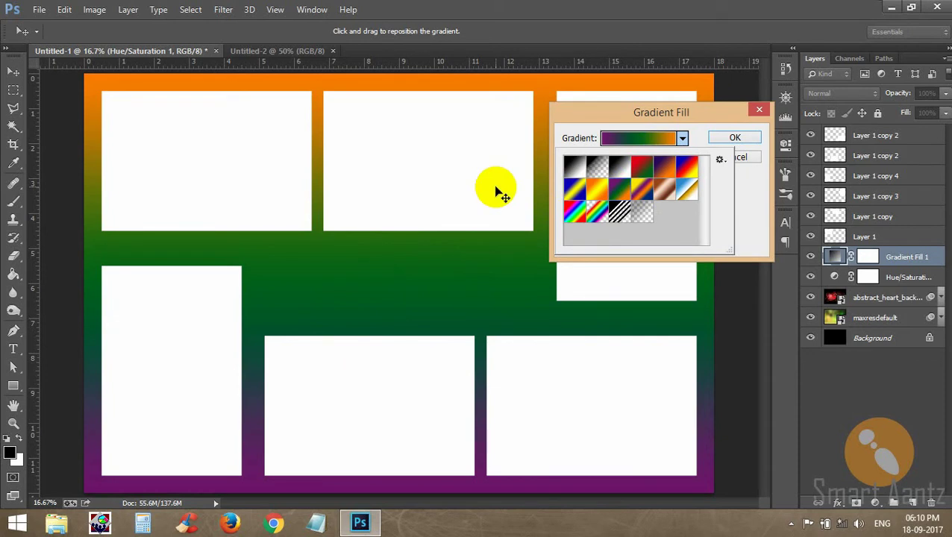
click(576, 210)
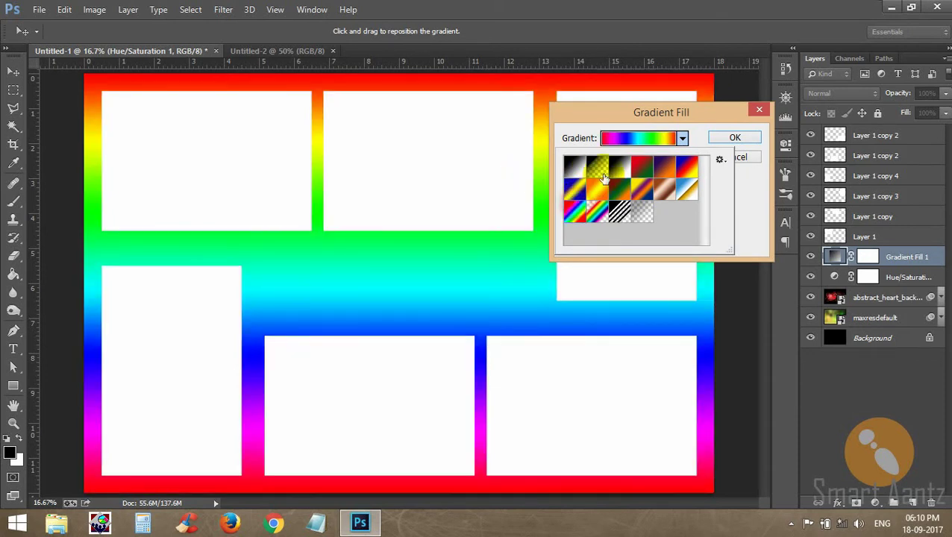
Append the Photographic Toning presets and apply a dark copper-brown gradient
click(683, 139)
click(721, 162)
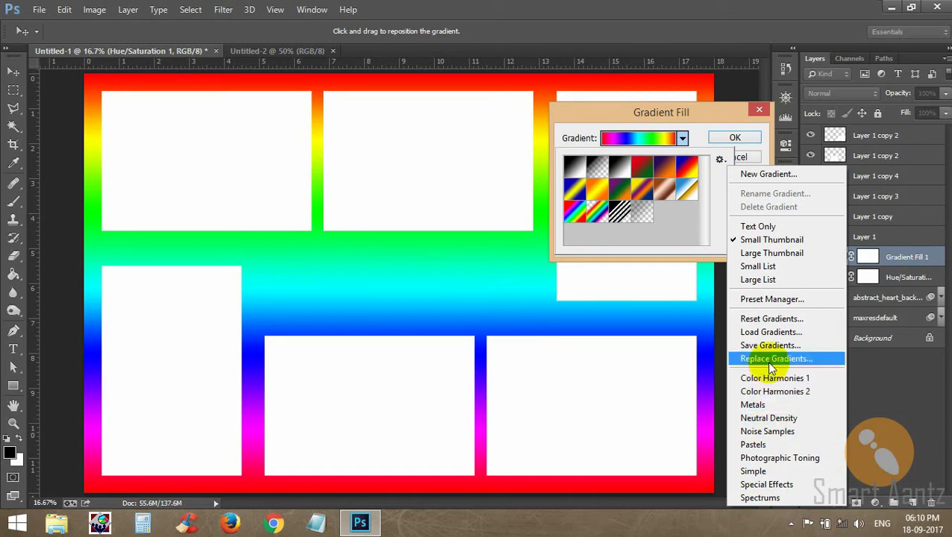
click(797, 459)
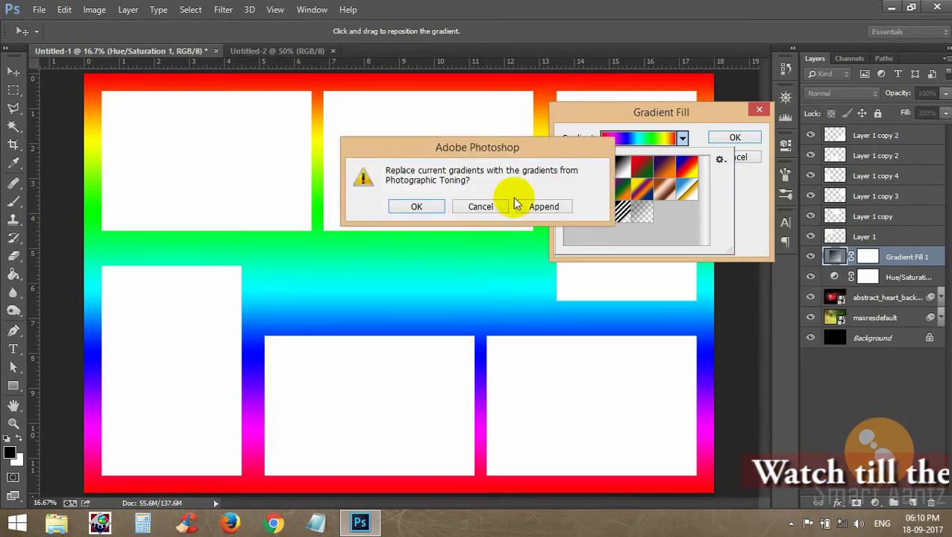
click(536, 206)
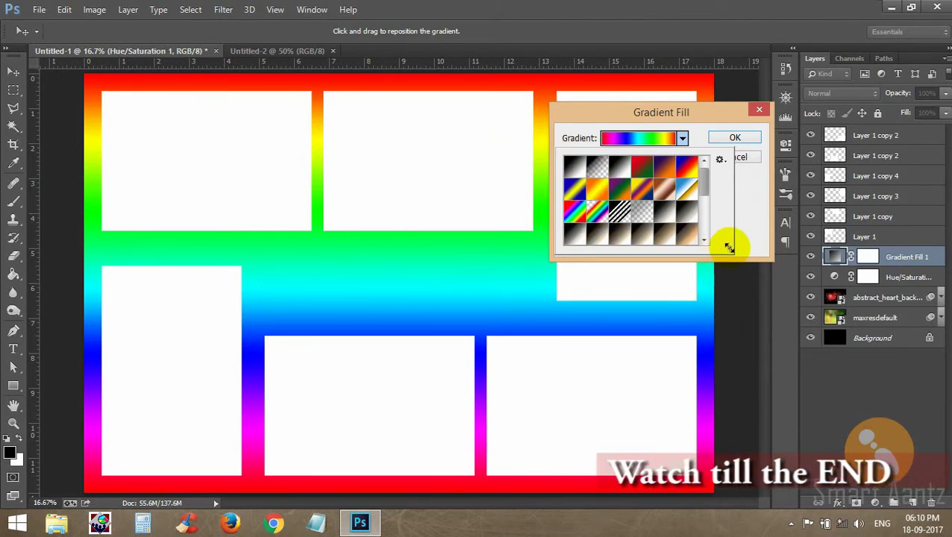
drag(716, 248, 733, 377)
click(589, 253)
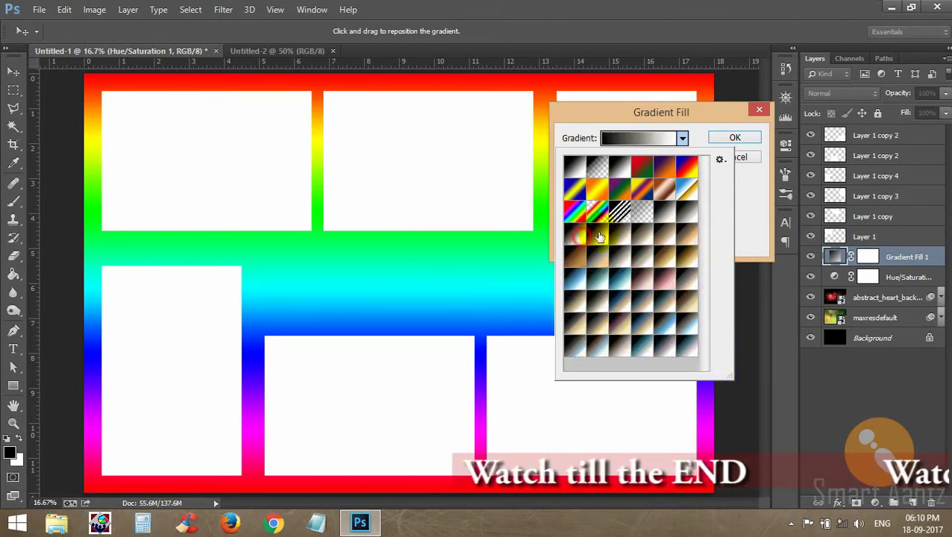
click(633, 232)
click(685, 241)
click(573, 259)
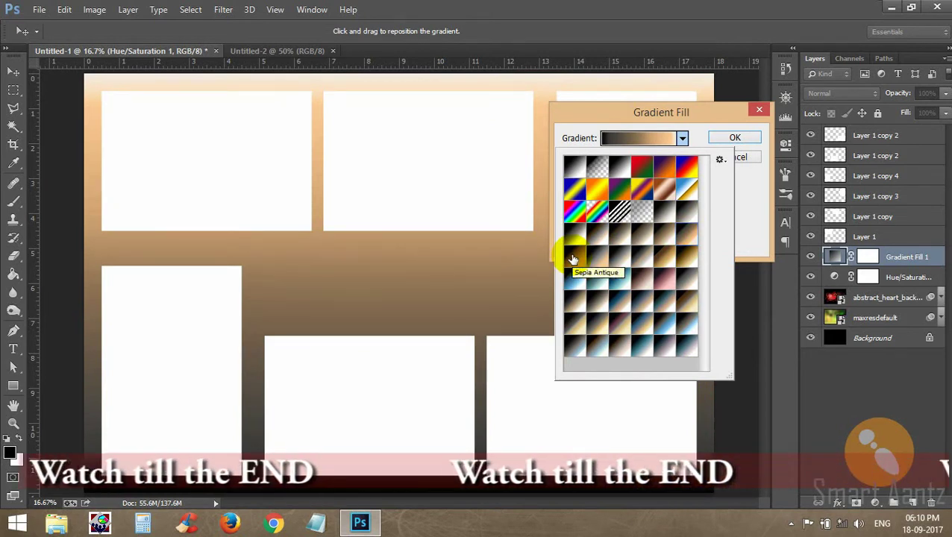
click(573, 254)
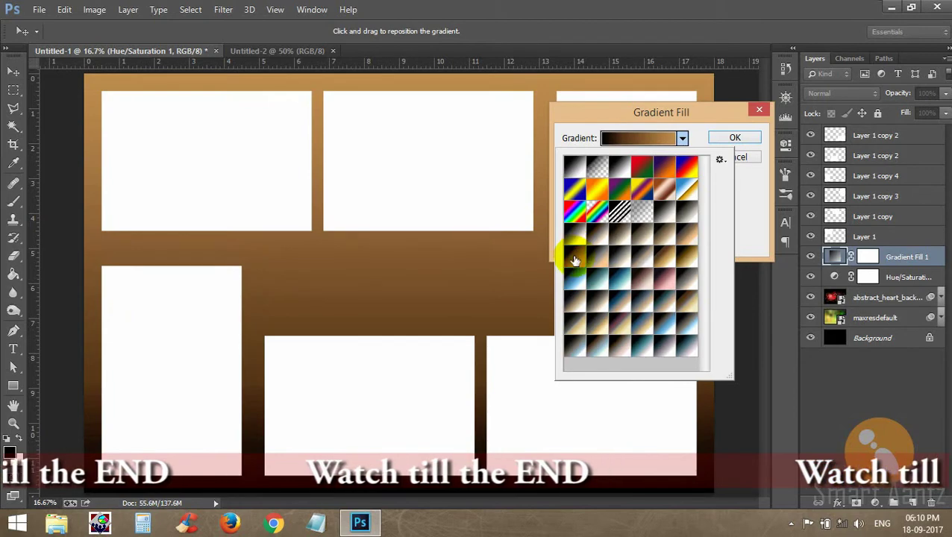
click(730, 133)
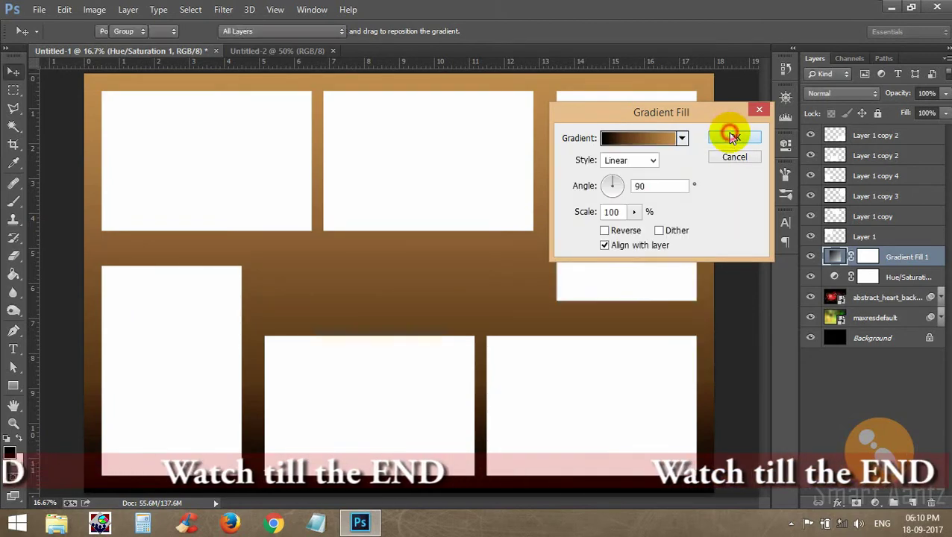
Compare Screen and Overlay on Gradient Fill 1, then set its blending to Multiply
click(811, 258)
click(812, 259)
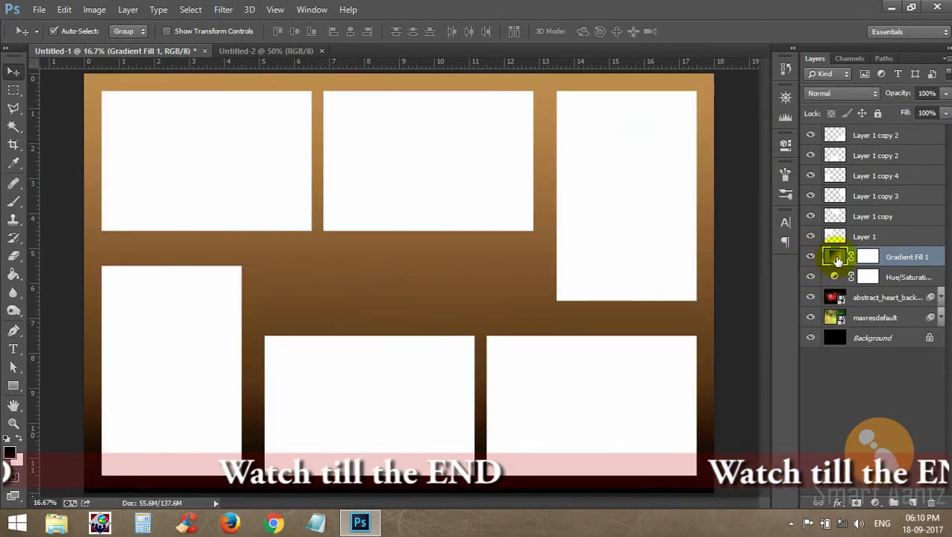
click(817, 94)
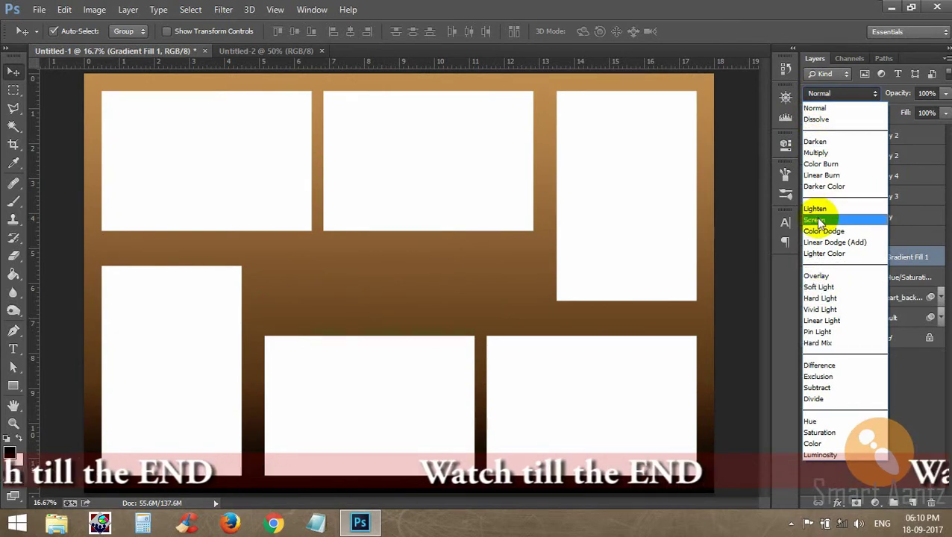
click(819, 220)
click(838, 95)
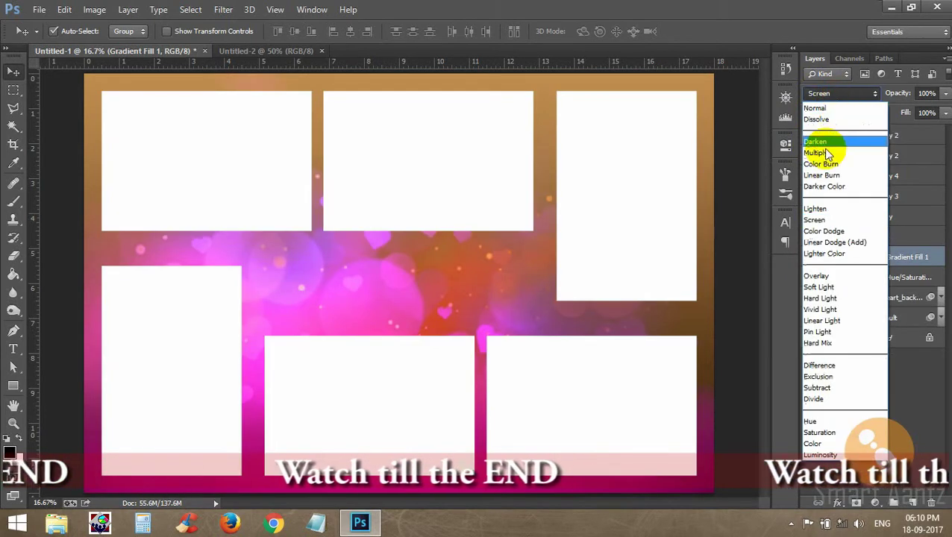
key(Escape)
key(shift+alt+o)
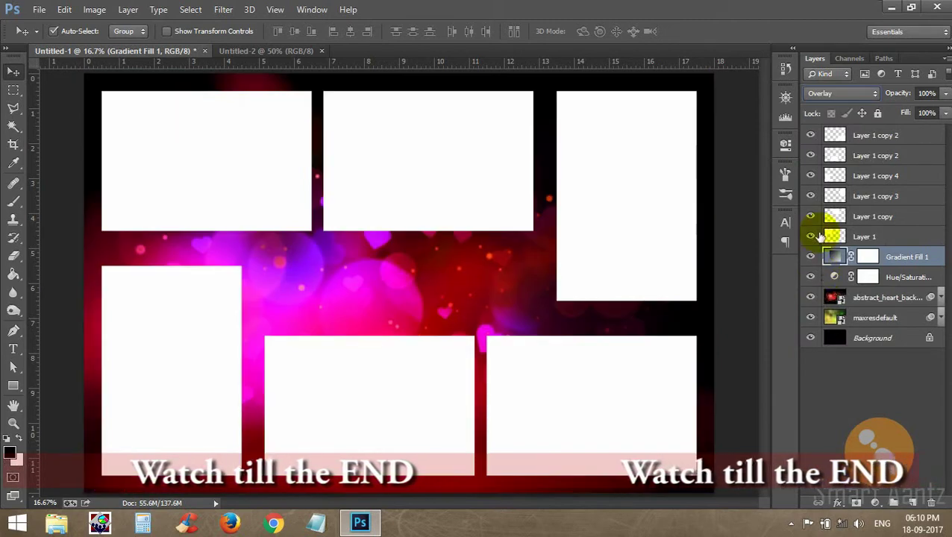
click(839, 96)
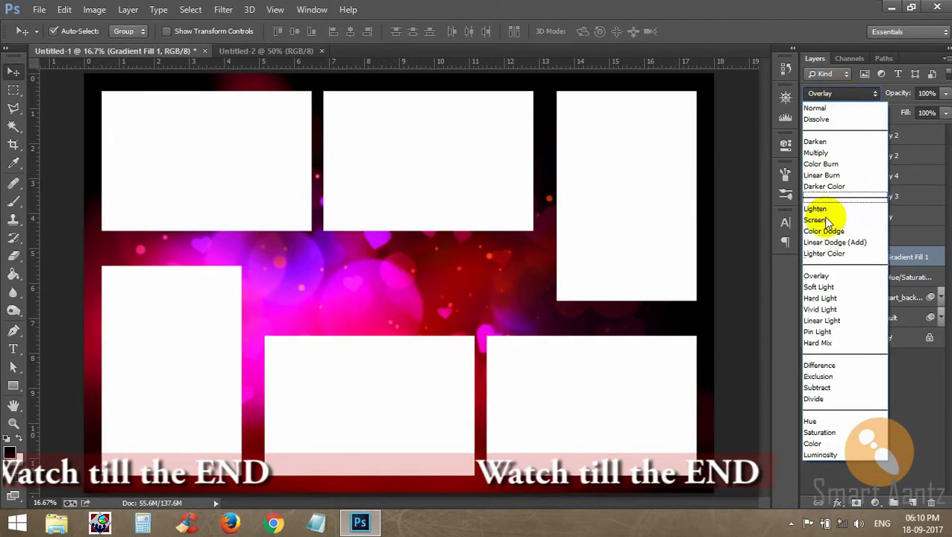
click(825, 154)
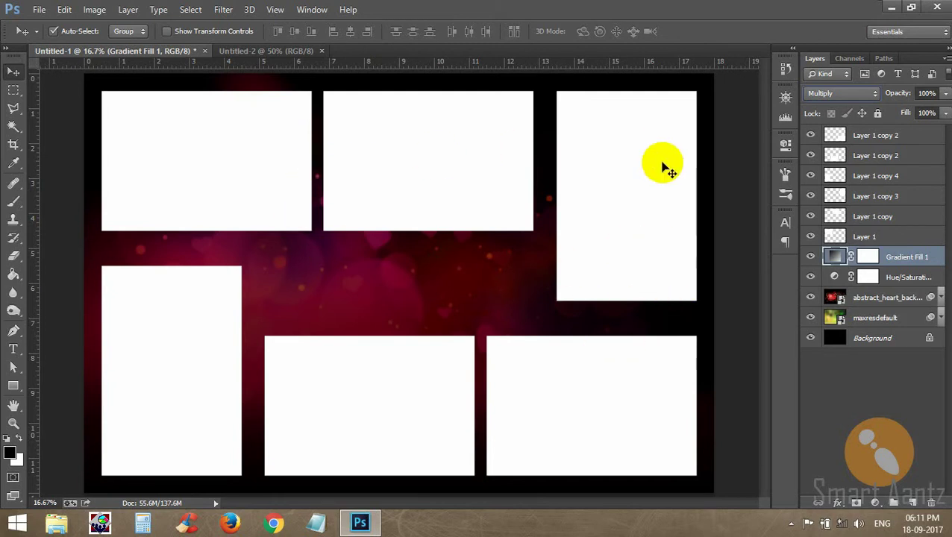
click(575, 177)
click(576, 397)
click(378, 396)
click(216, 370)
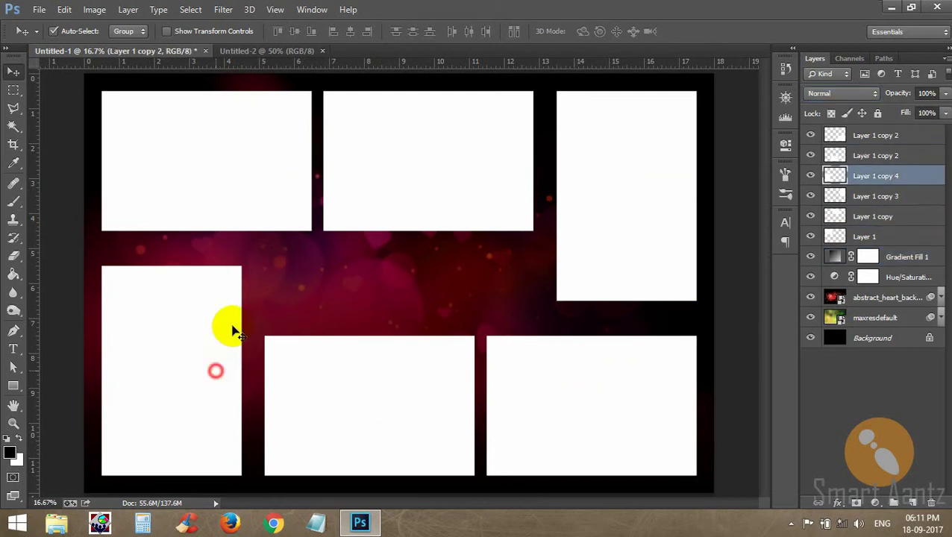
click(243, 212)
click(440, 197)
click(633, 174)
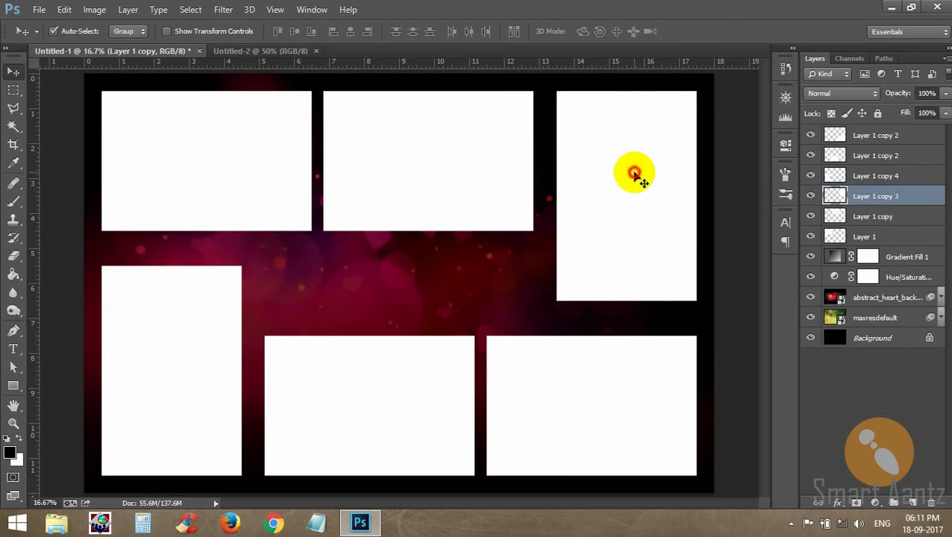
click(246, 187)
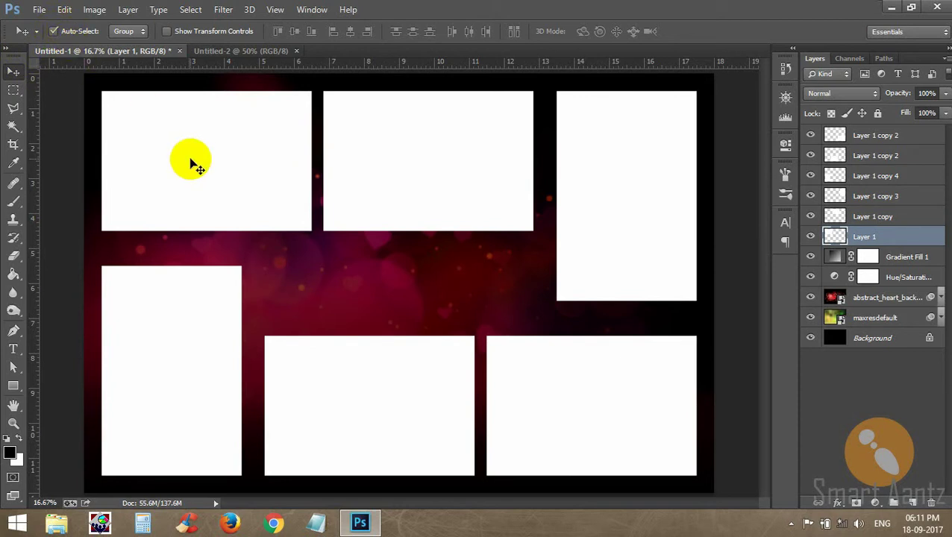
click(384, 161)
click(213, 159)
click(436, 155)
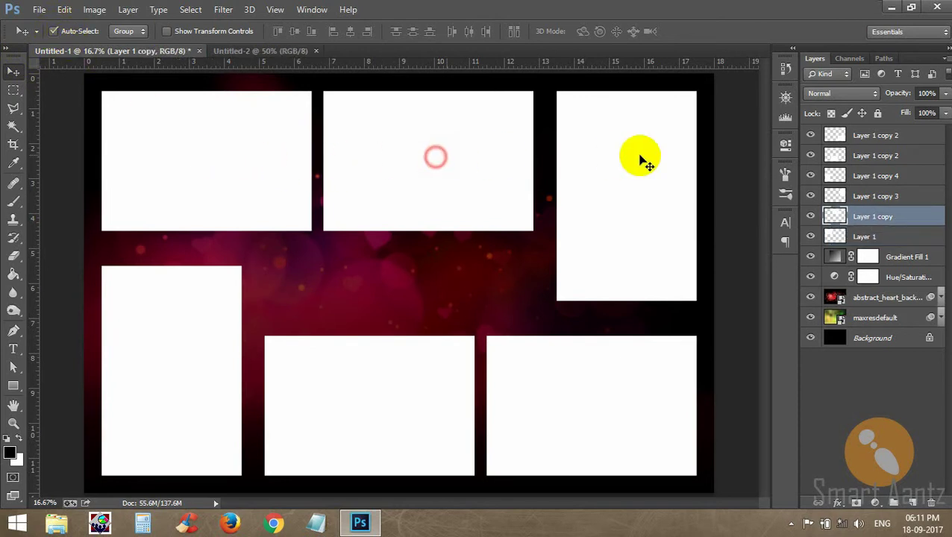
click(640, 155)
click(442, 172)
click(195, 166)
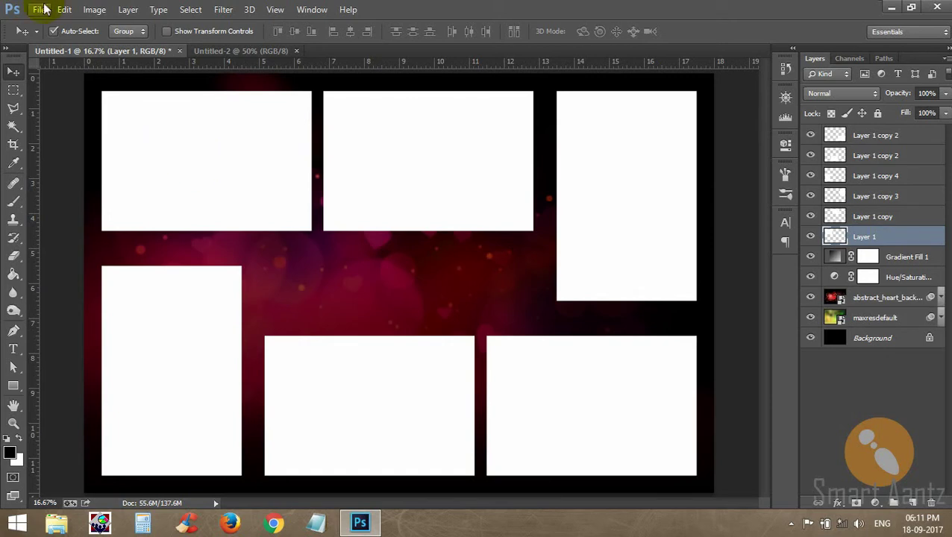
Place 70505-IMG_1471-orig and scale it to about 40% over the top-left frame
click(39, 9)
click(54, 236)
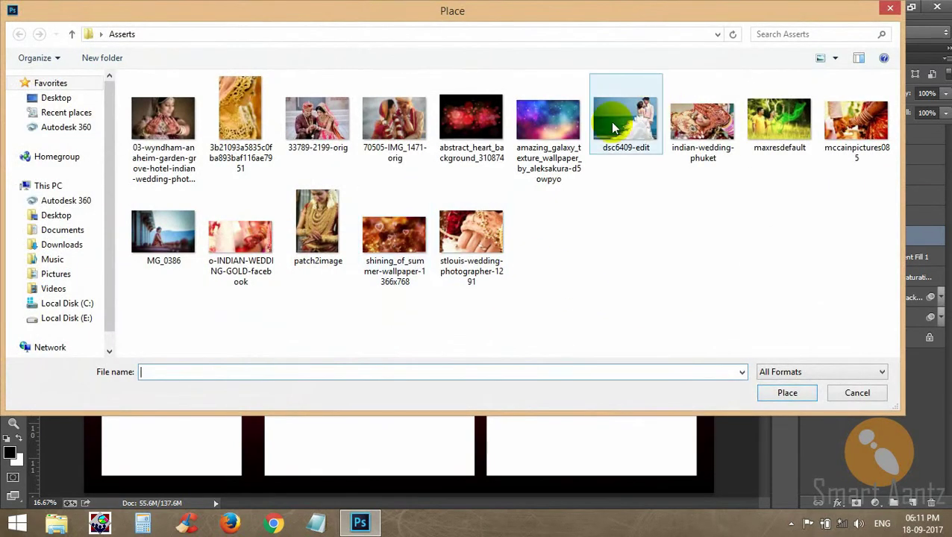
click(397, 123)
click(785, 392)
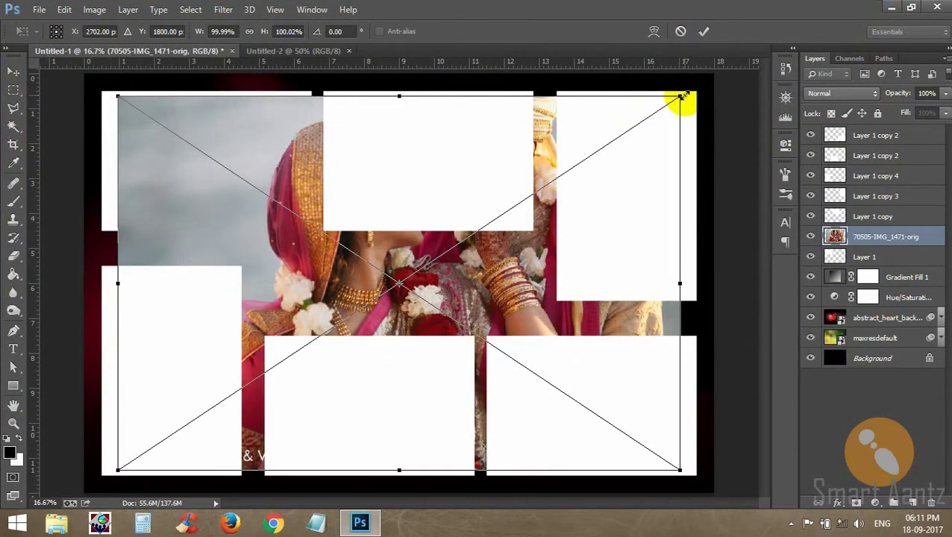
drag(683, 96, 528, 198)
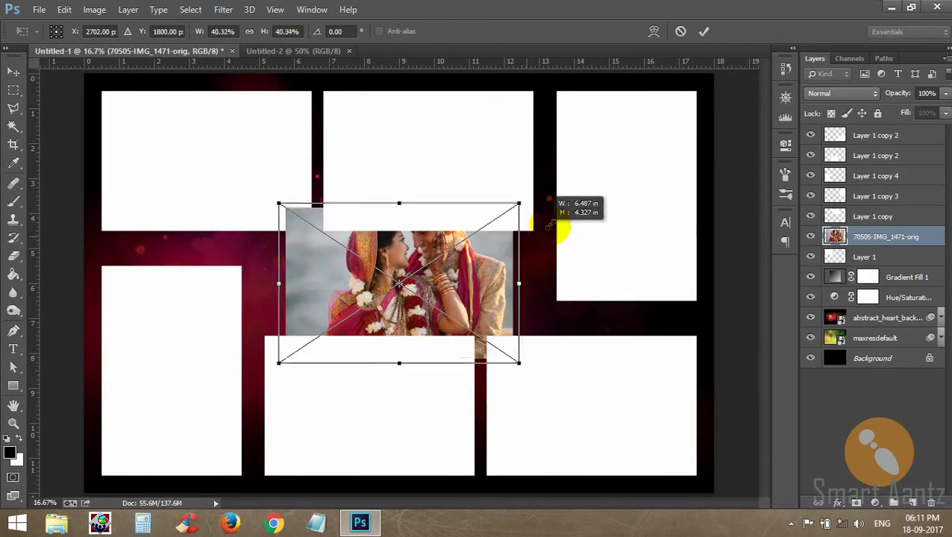
drag(471, 284, 301, 170)
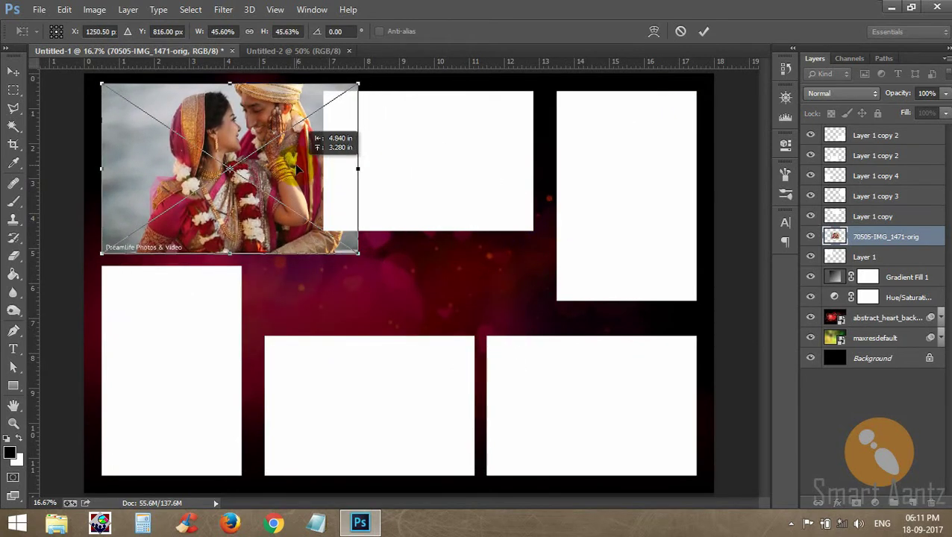
drag(362, 257, 326, 232)
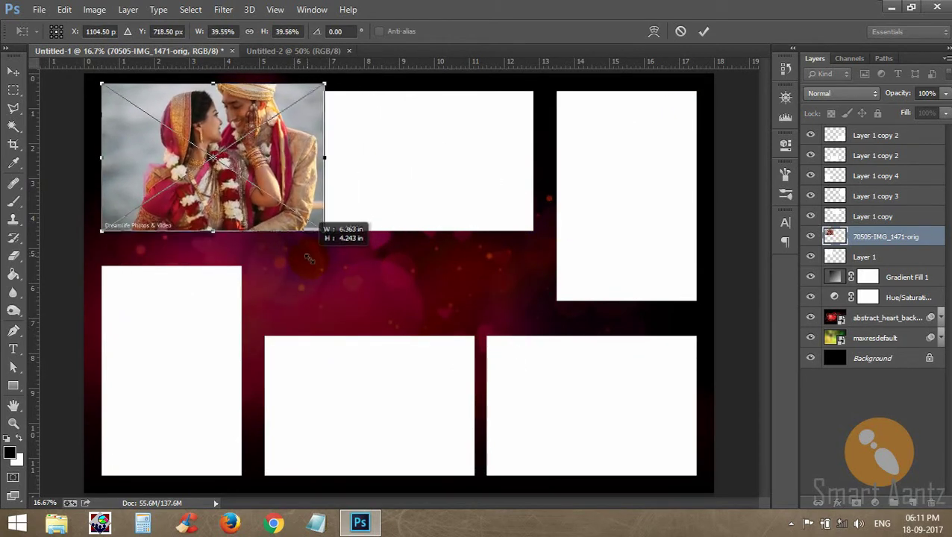
drag(266, 167, 265, 166)
key(Return)
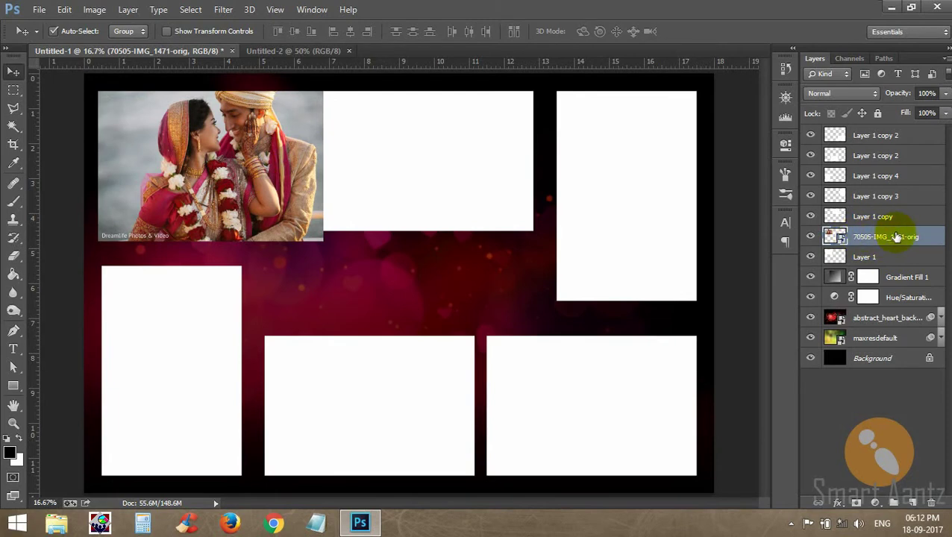
Clip the wedding photo into the top-left frame and adjust its position
right_click(897, 238)
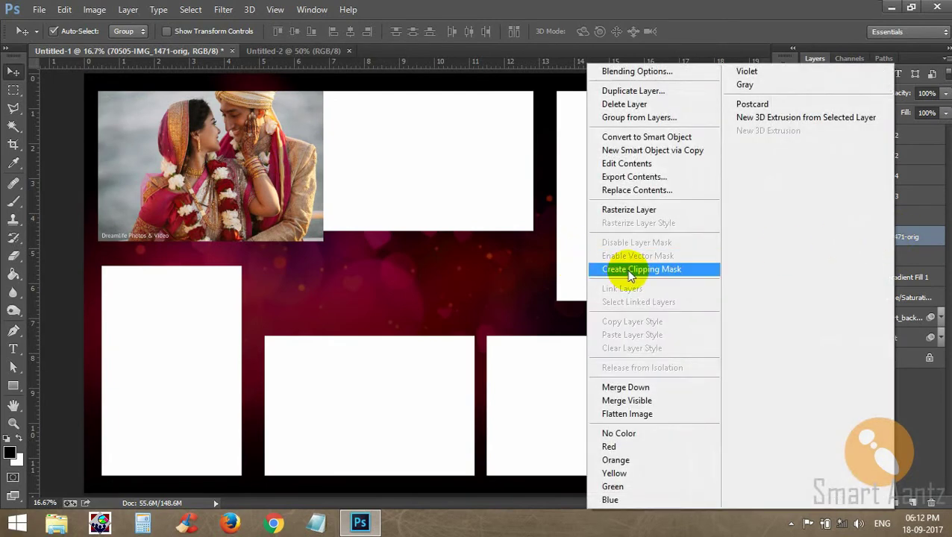
click(688, 271)
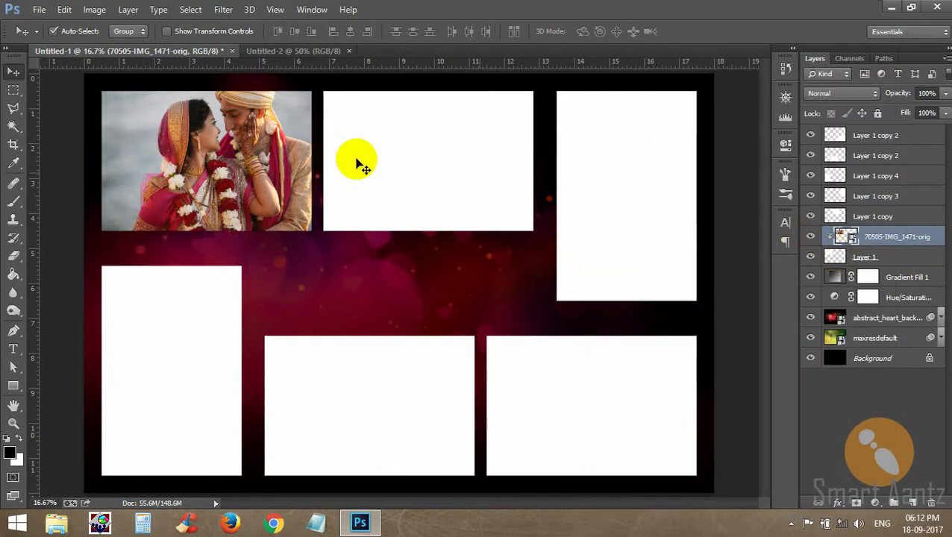
mouse_move(252, 161)
mouse_down()
mouse_move(256, 141)
mouse_move(247, 161)
mouse_move(232, 160)
mouse_up()
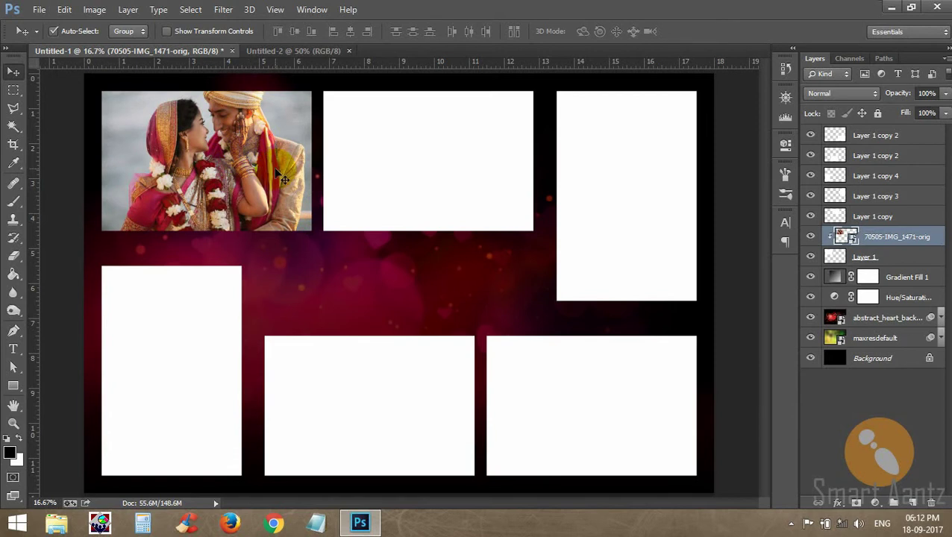
Place MG_0386 at about 43% scale over the top-middle frame
click(422, 188)
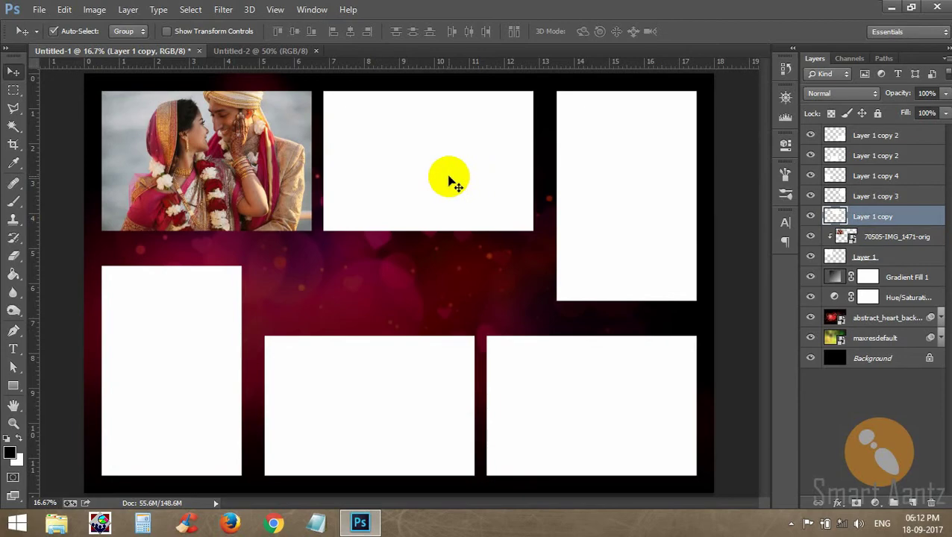
click(28, 10)
click(56, 236)
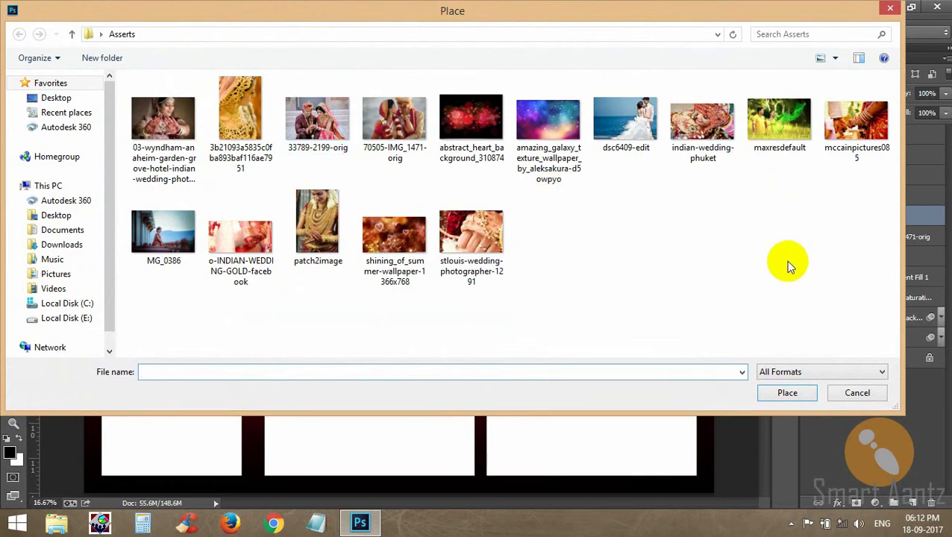
click(162, 233)
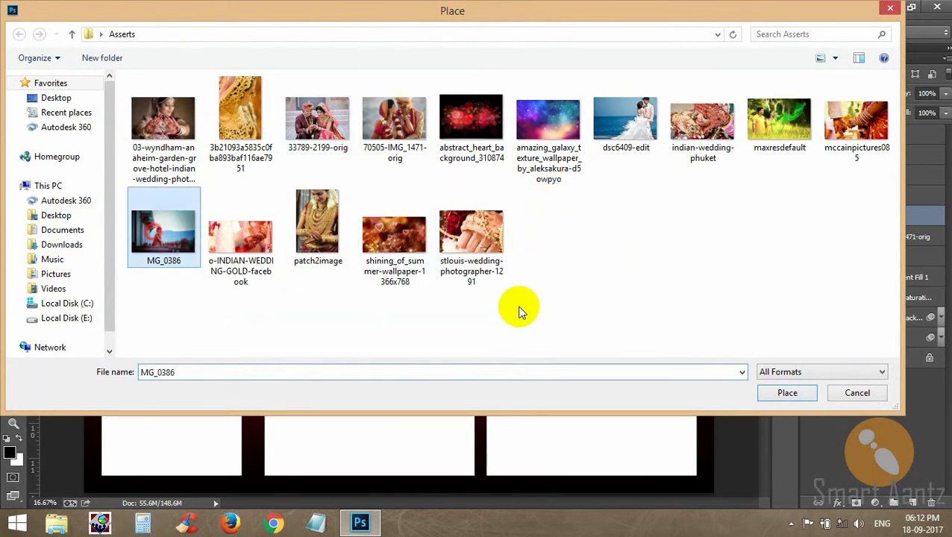
click(794, 395)
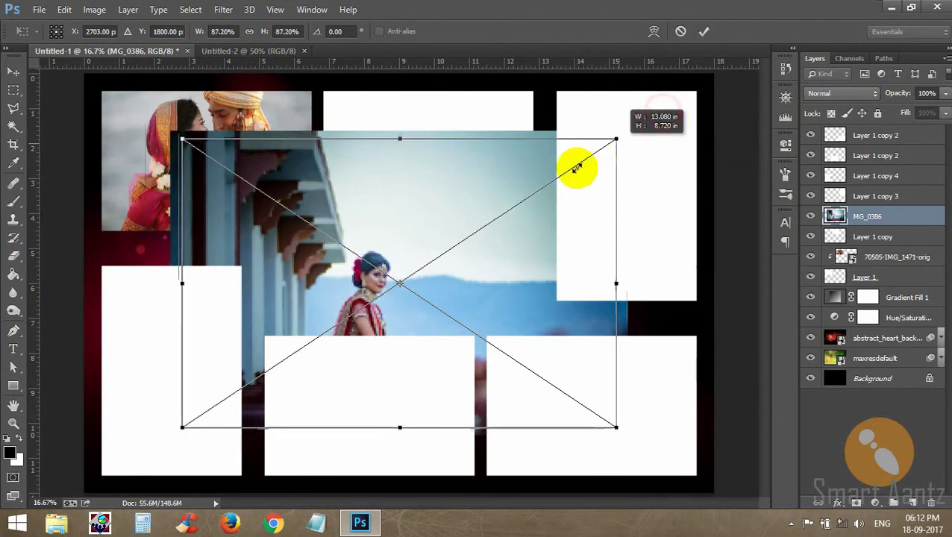
drag(661, 109, 512, 209)
drag(482, 286, 504, 168)
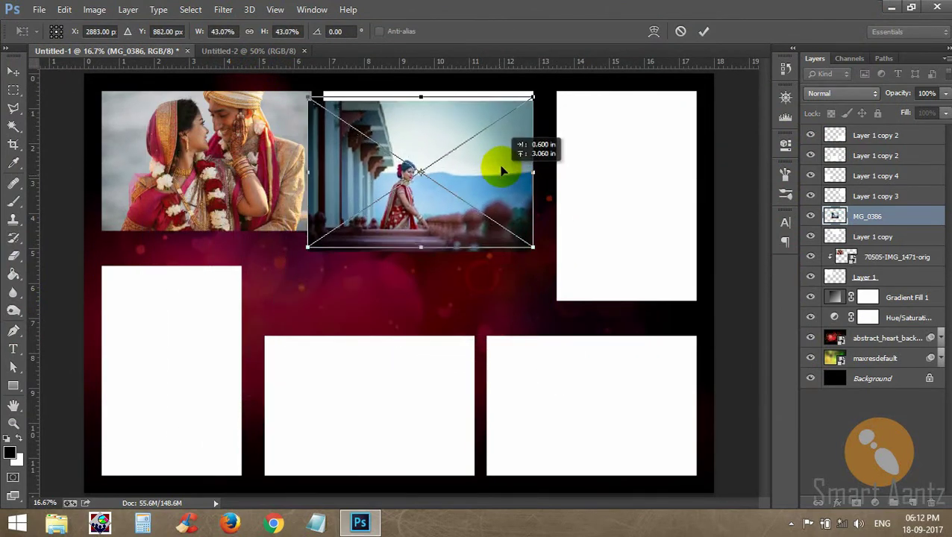
drag(485, 210, 491, 210)
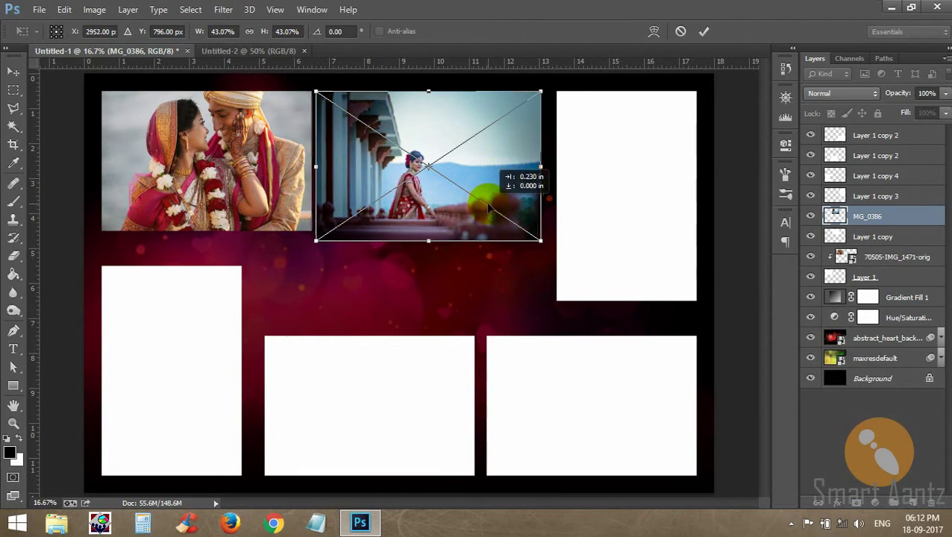
click(703, 31)
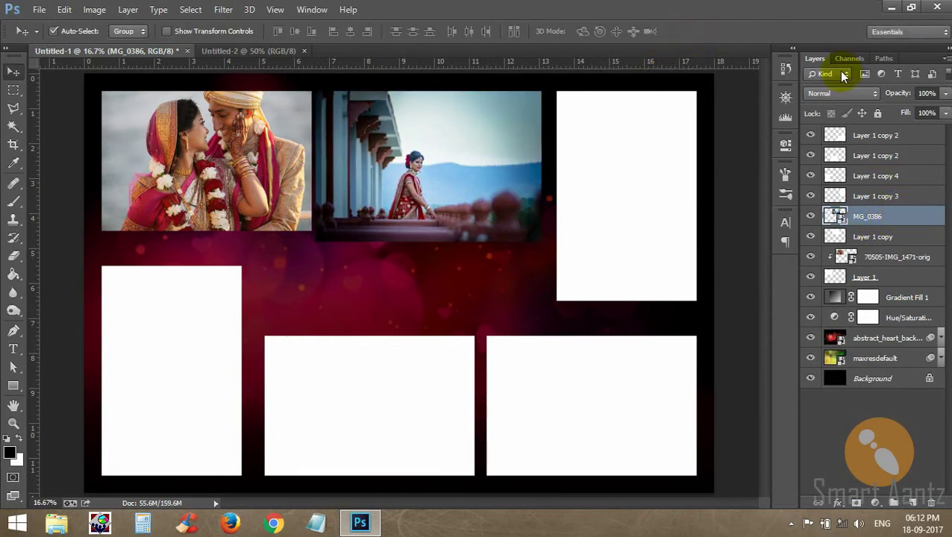
Clip the bride photo into the top-middle frame and reposition it inside
right_click(897, 218)
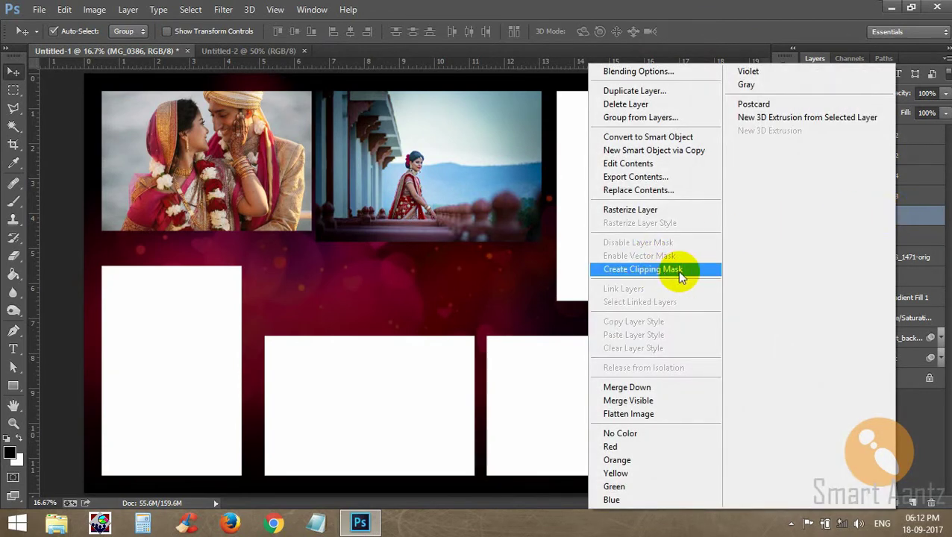
click(129, 9)
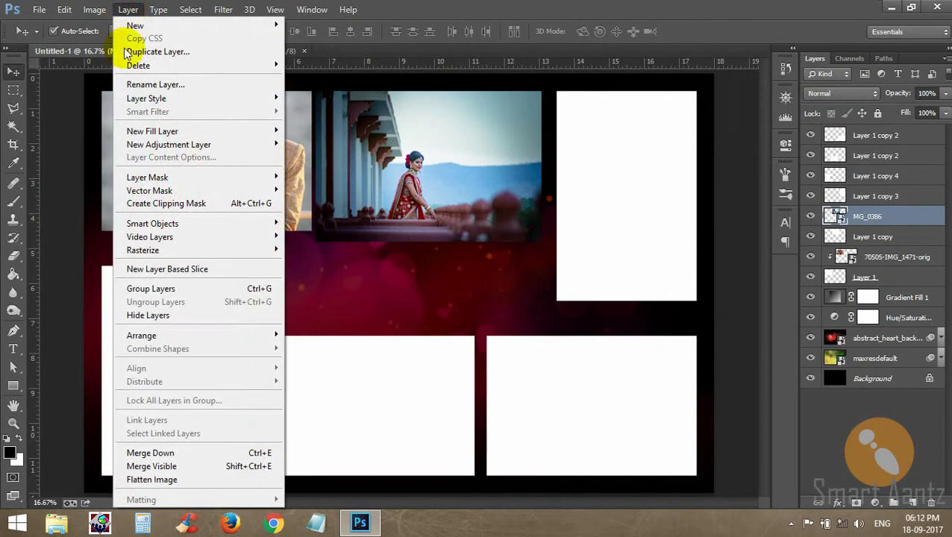
click(237, 211)
drag(456, 176, 453, 171)
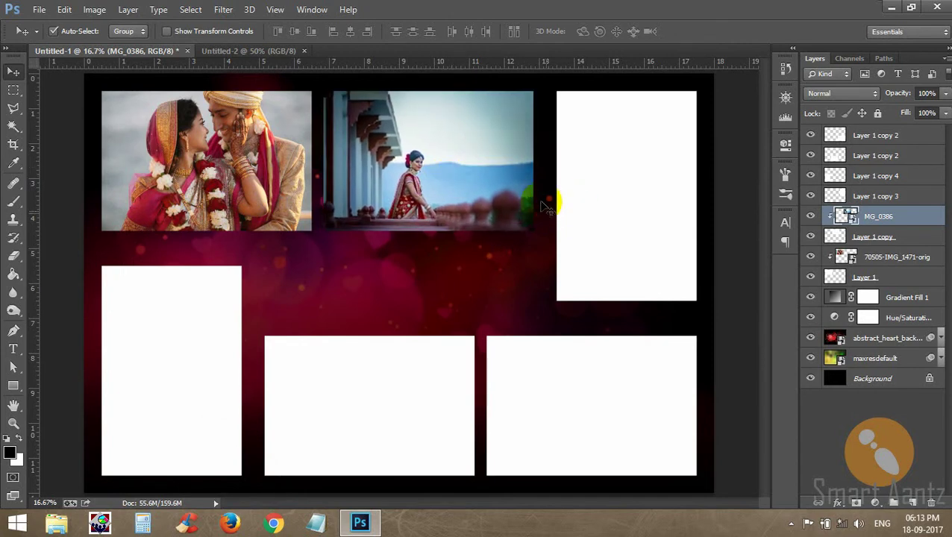
click(609, 158)
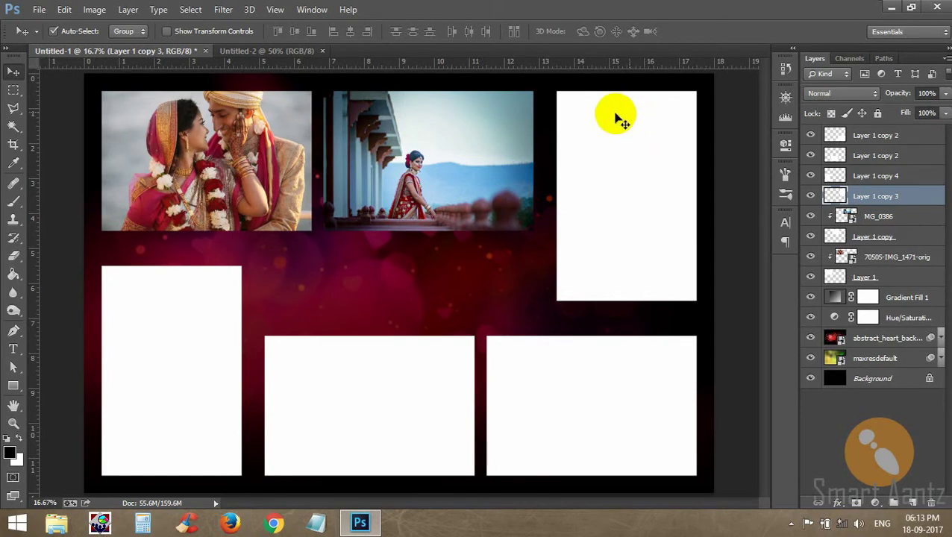
Place dsc6409-edit scaled to about 74% over the top-right frame
click(40, 10)
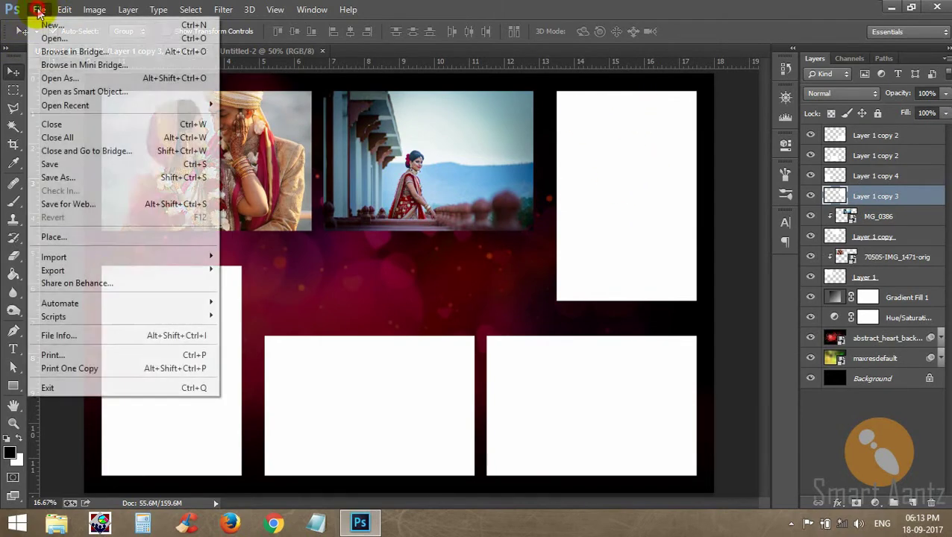
click(75, 236)
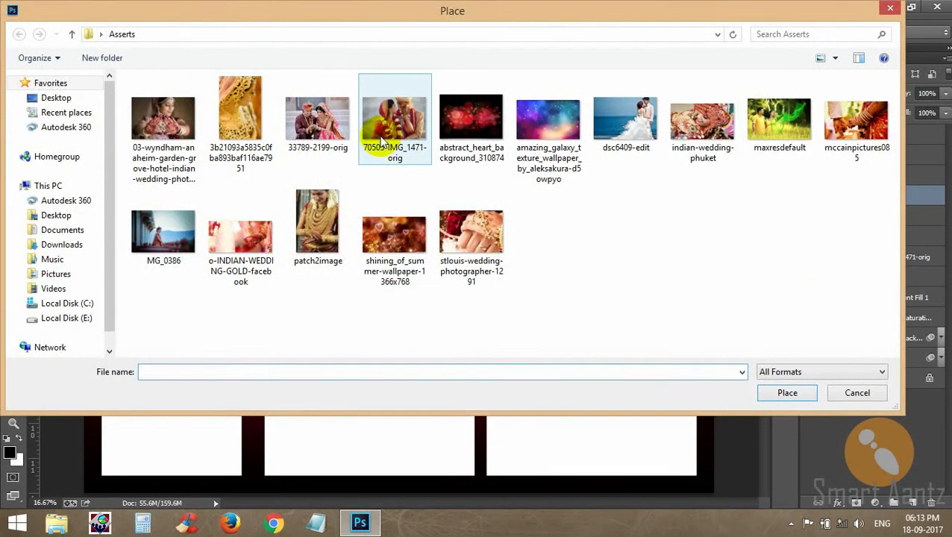
click(642, 131)
click(788, 394)
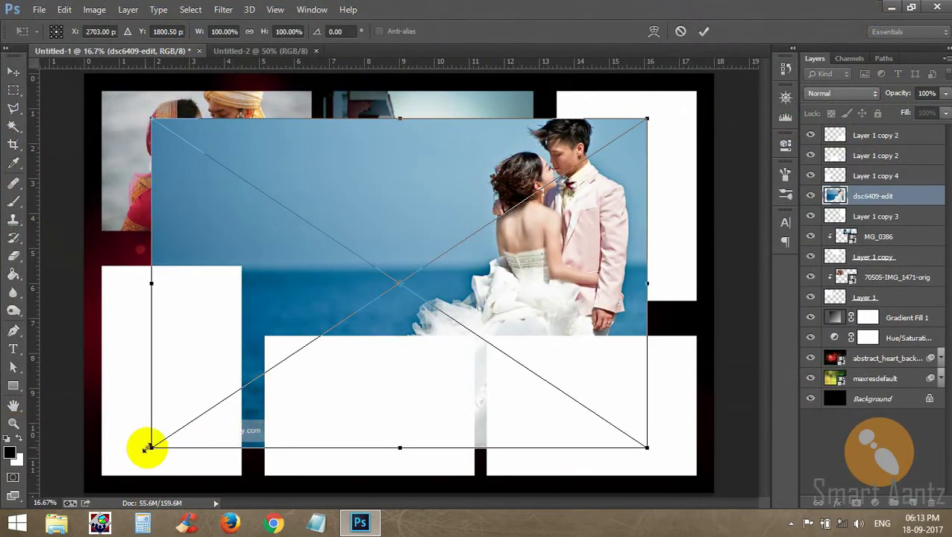
drag(151, 448, 277, 364)
drag(442, 288, 492, 259)
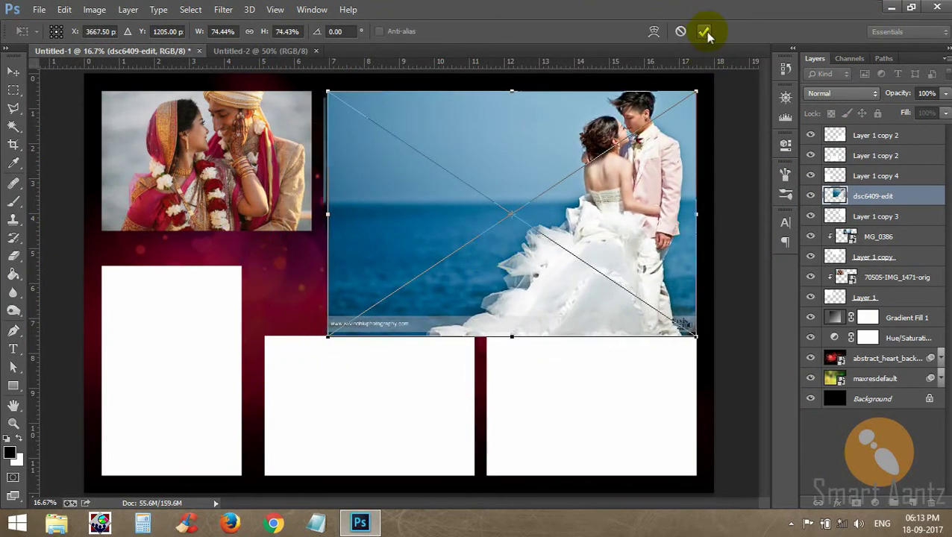
Clip the couple-by-the-sea photo into the top-right frame and reposition it
right_click(876, 197)
click(623, 270)
drag(593, 246, 601, 249)
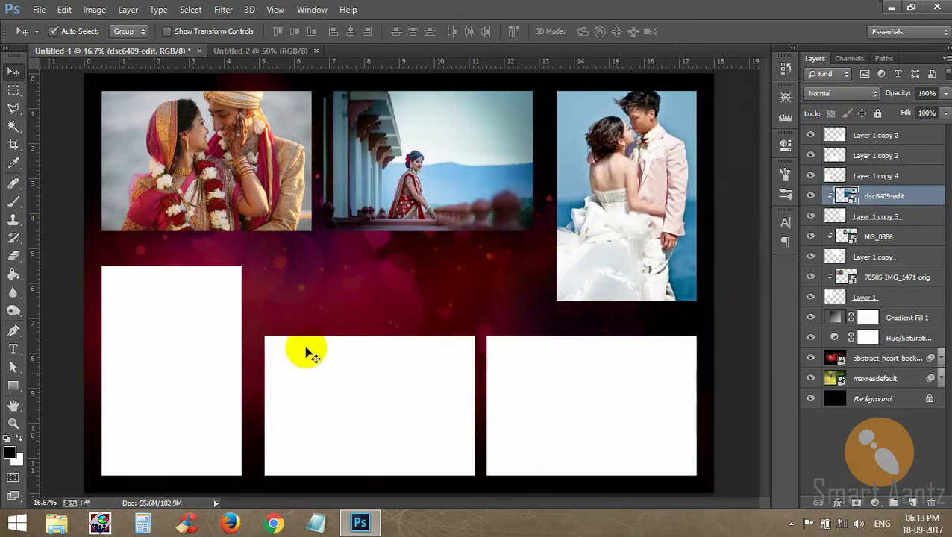
click(162, 373)
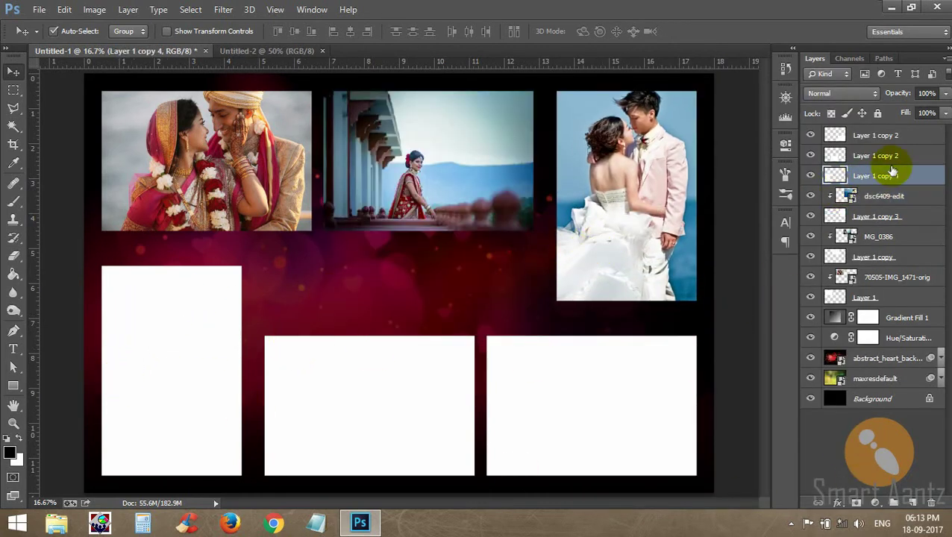
Place the patch2image bride-in-gold photo into the collage
click(39, 9)
click(78, 238)
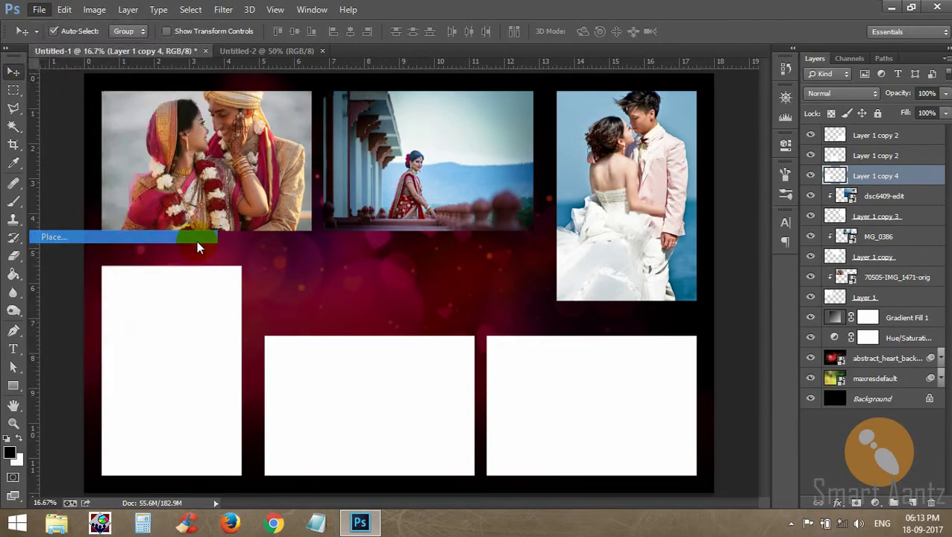
click(317, 224)
click(777, 395)
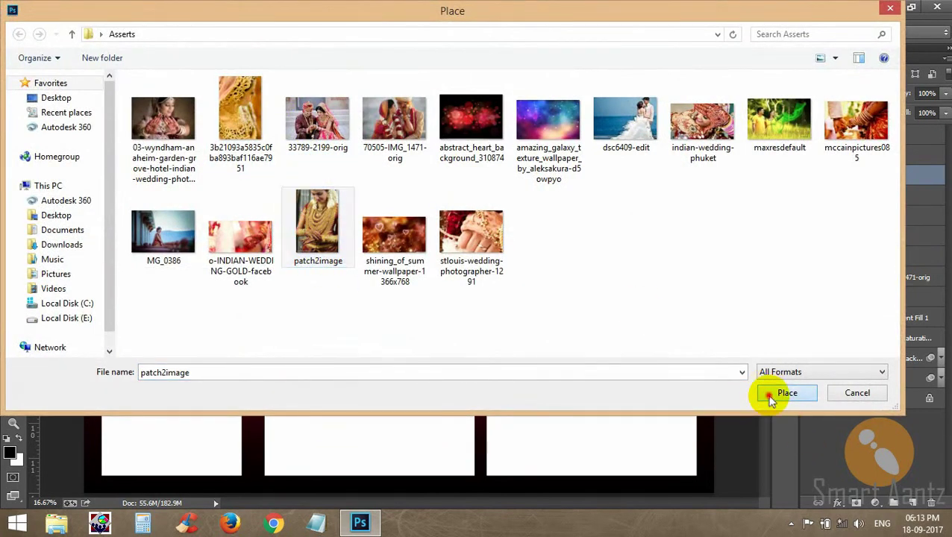
Scale the photo to 63%, fit it over the lower-left frame and clip it to that frame
mouse_move(514, 111)
mouse_down()
mouse_move(403, 266)
mouse_move(430, 236)
mouse_up()
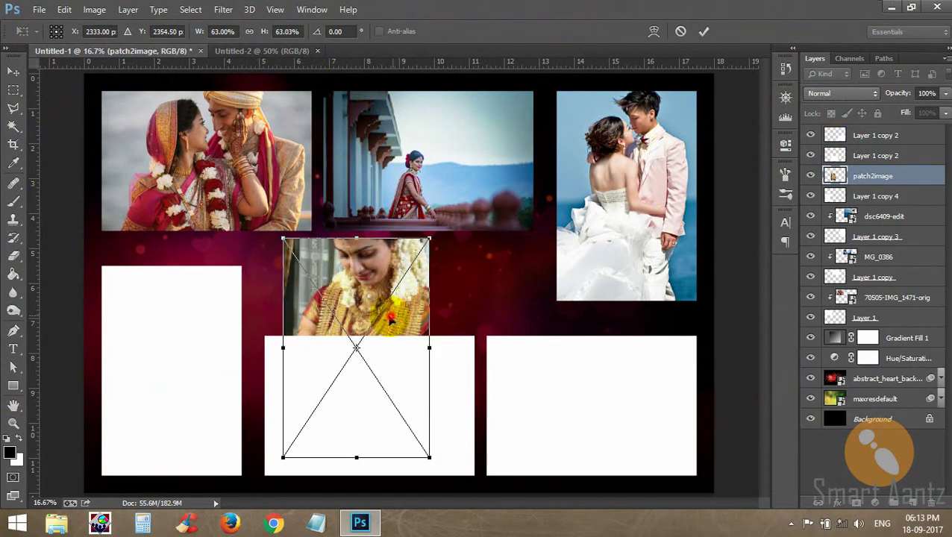
mouse_move(395, 318)
mouse_down()
mouse_move(192, 338)
mouse_move(205, 341)
mouse_up()
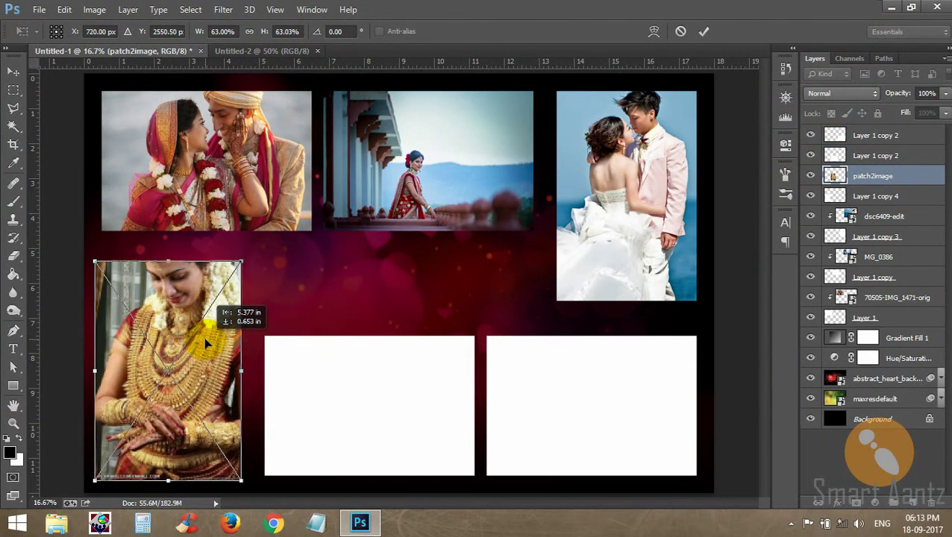
click(698, 34)
right_click(918, 179)
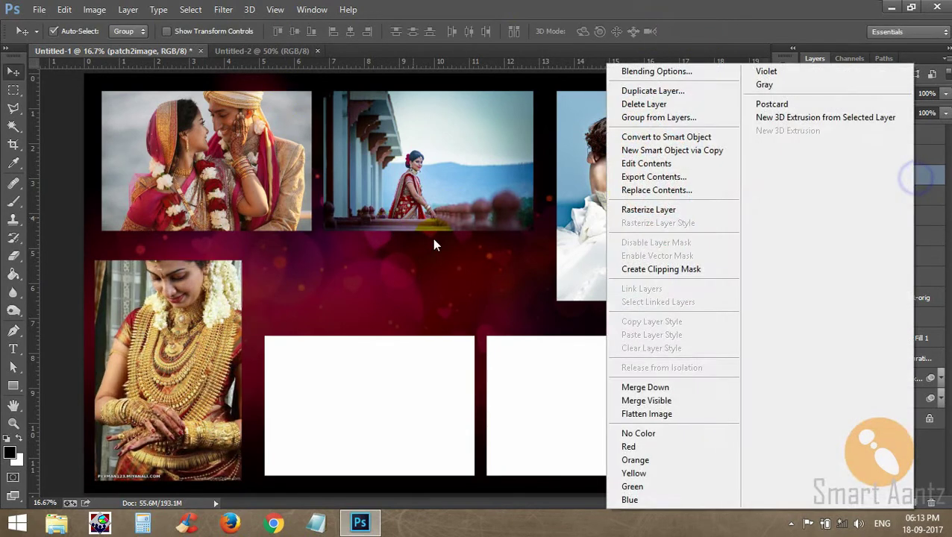
click(676, 276)
drag(141, 373, 144, 371)
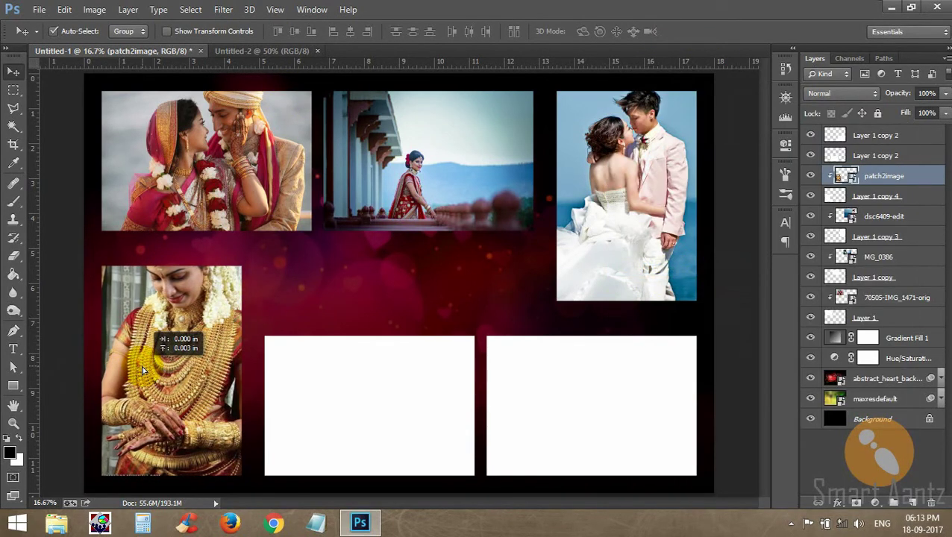
click(344, 380)
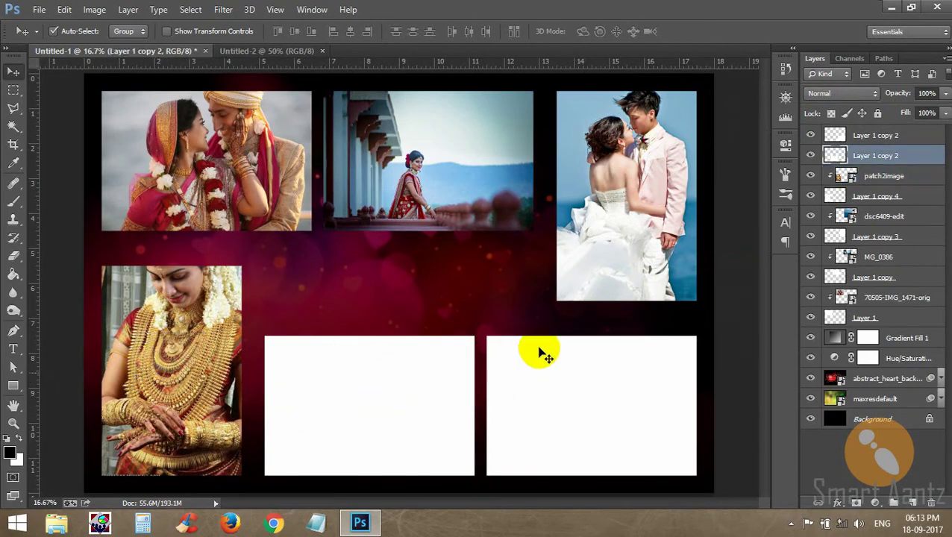
Place the mccainpictures085 joined-hands photo into the collage
click(39, 10)
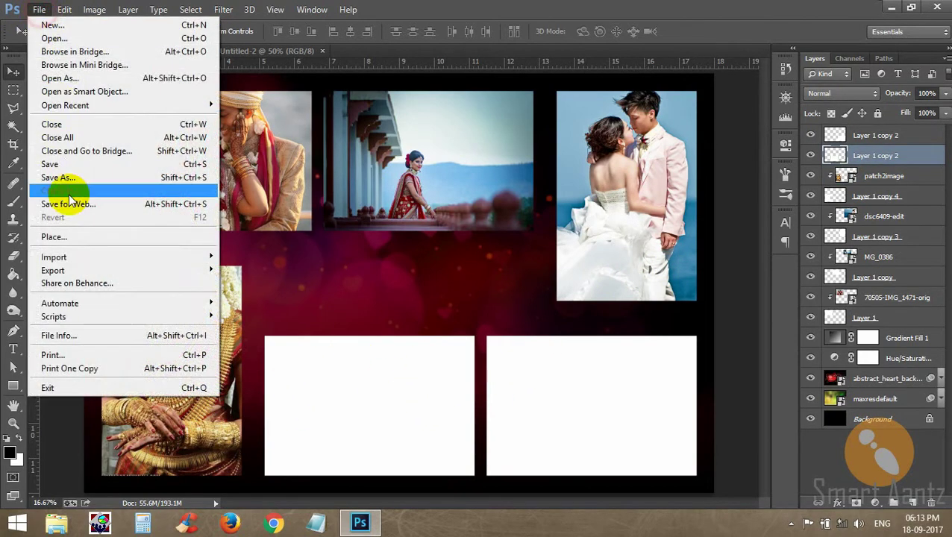
click(75, 234)
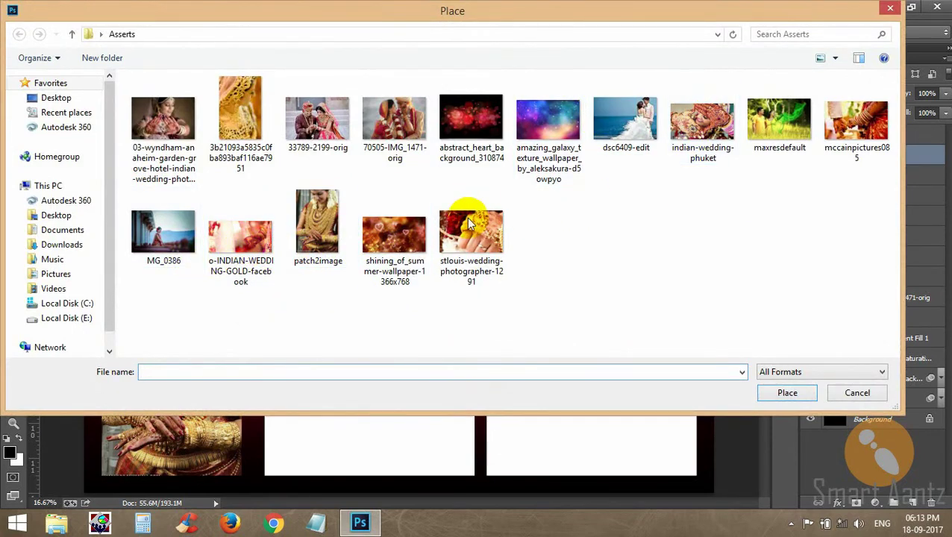
click(274, 208)
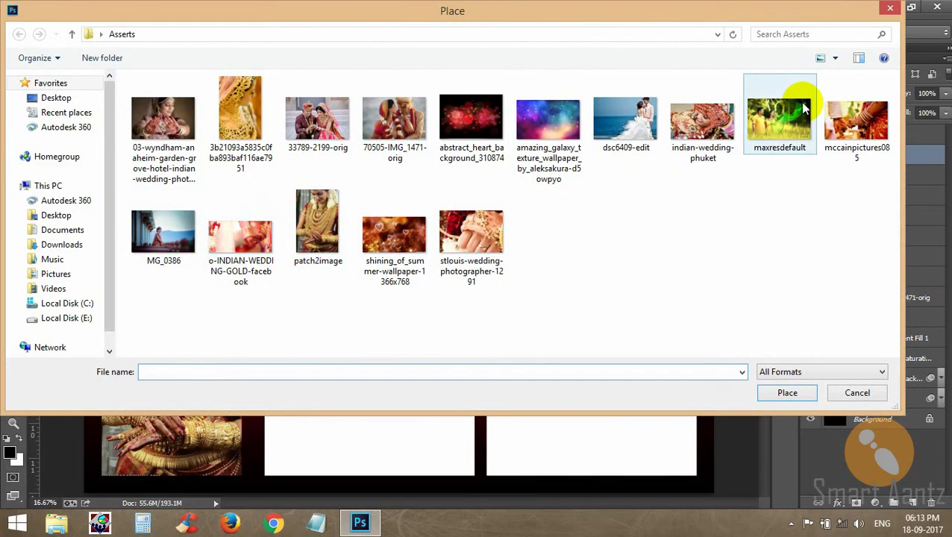
click(851, 123)
click(789, 400)
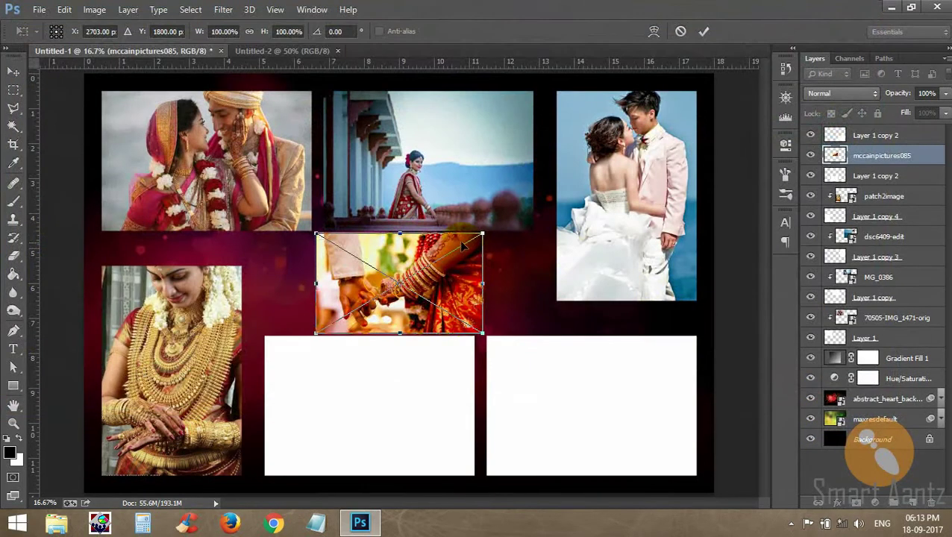
Resize the hands photo over the bottom-middle frame, clip it, and nudge it down
drag(484, 233, 551, 192)
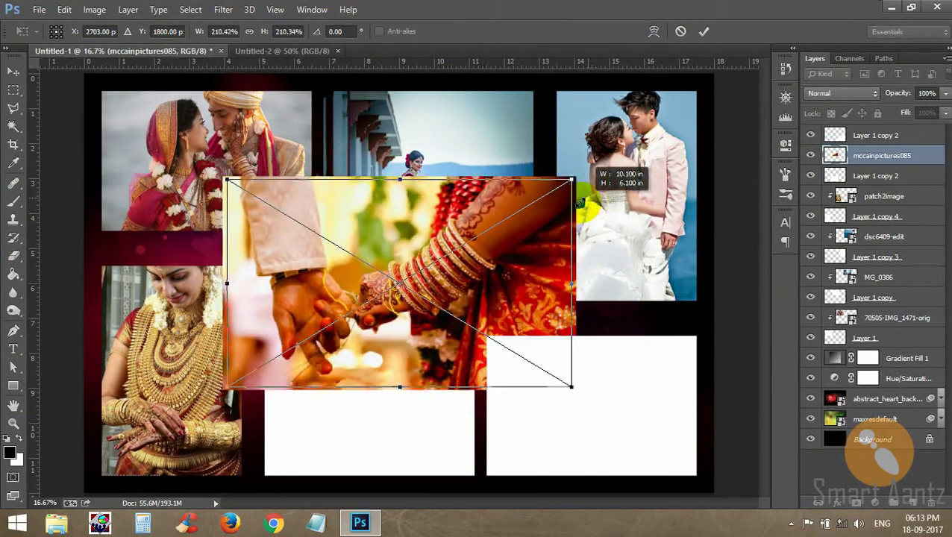
drag(514, 257, 514, 374)
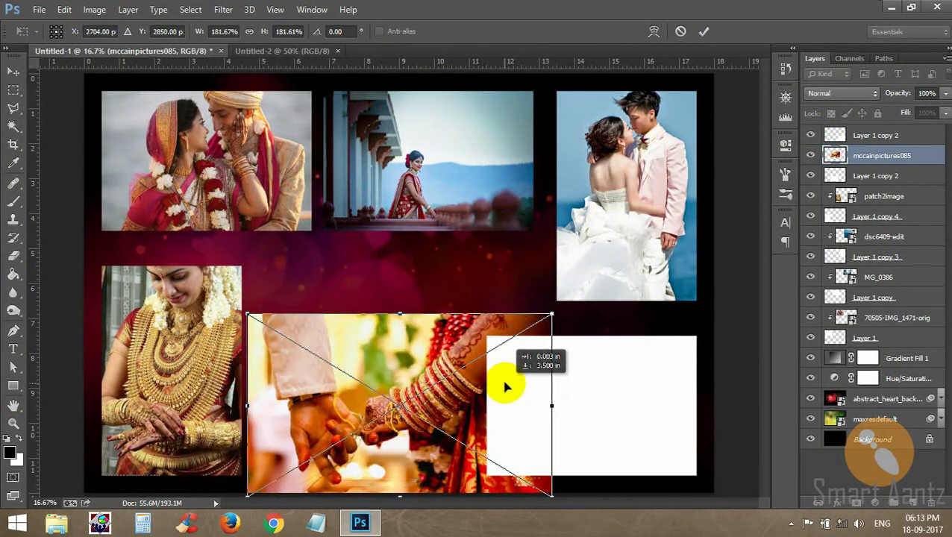
drag(552, 306, 538, 323)
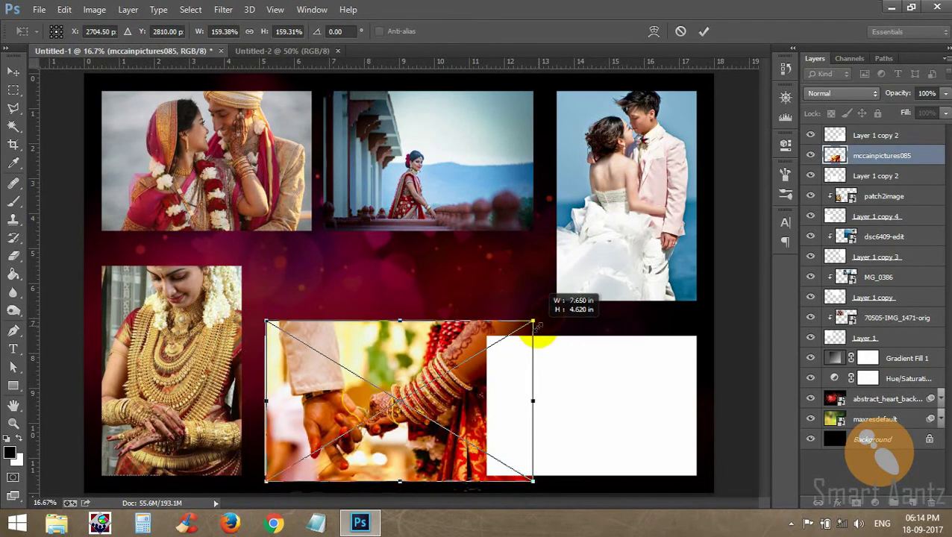
click(706, 33)
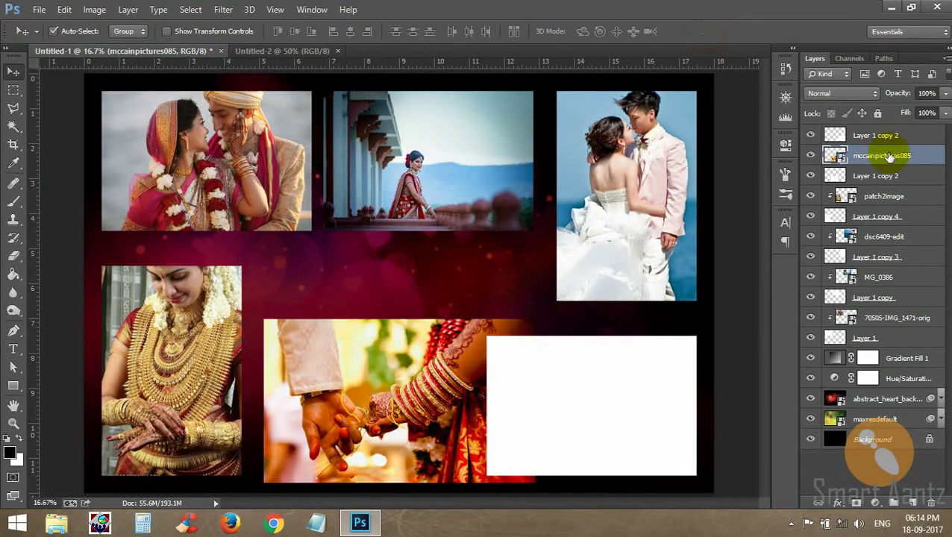
right_click(888, 156)
click(614, 272)
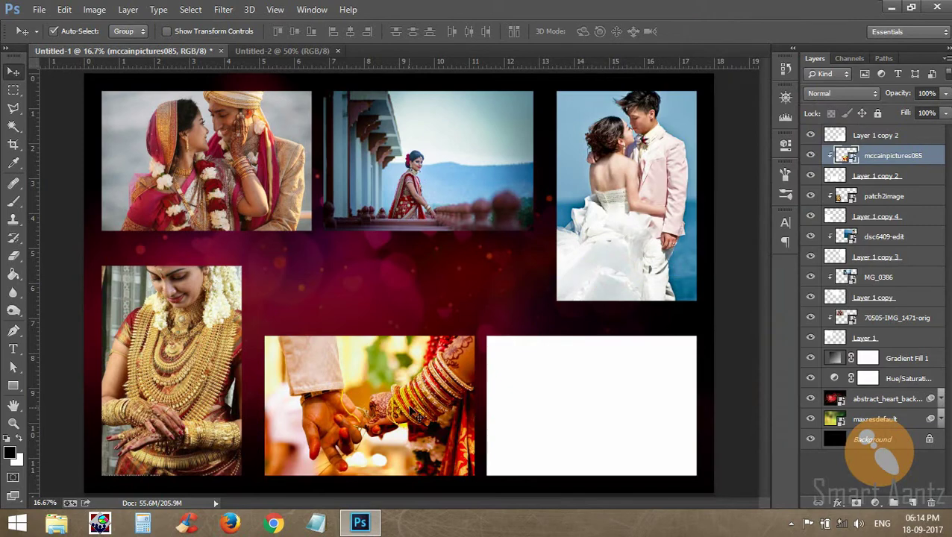
drag(406, 408, 409, 412)
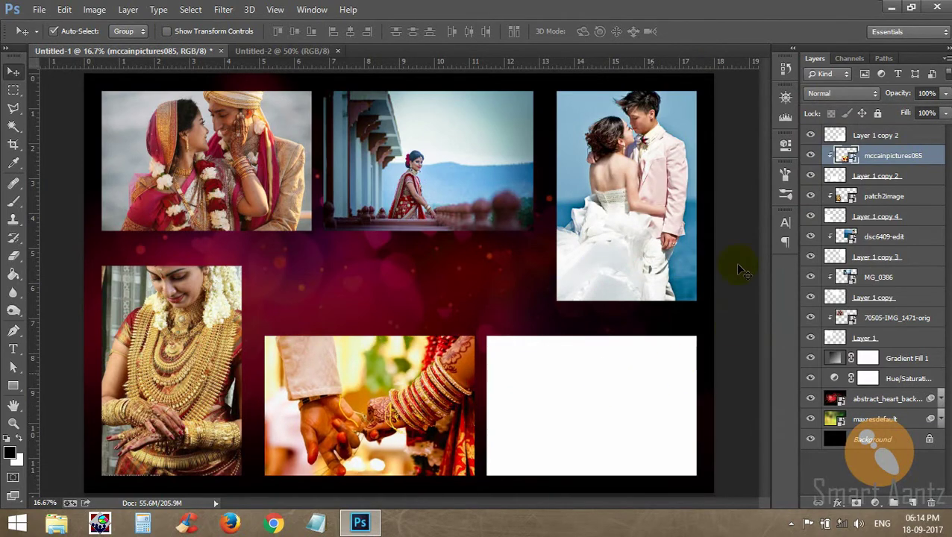
With Layer 1 copy 2 selected, place the 33789-2199-orig wedding photo
click(609, 382)
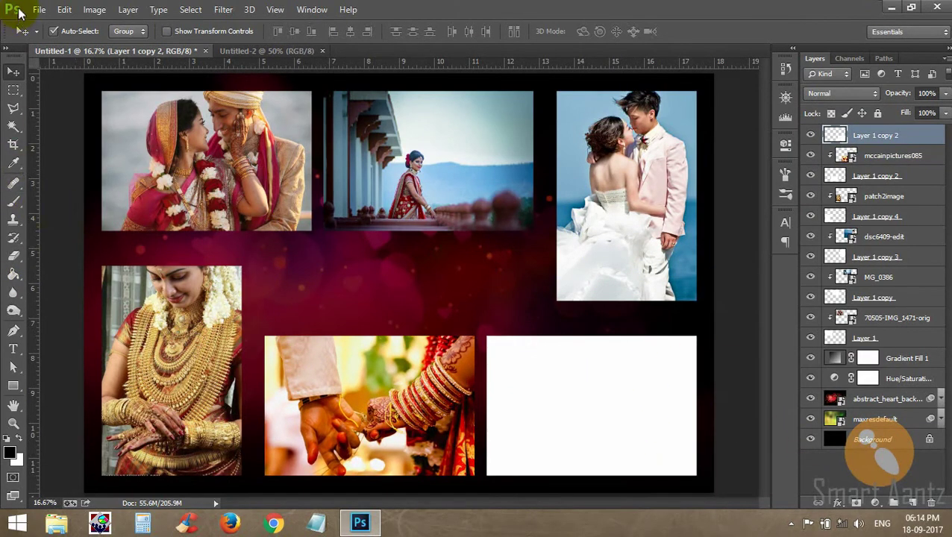
click(38, 10)
click(63, 240)
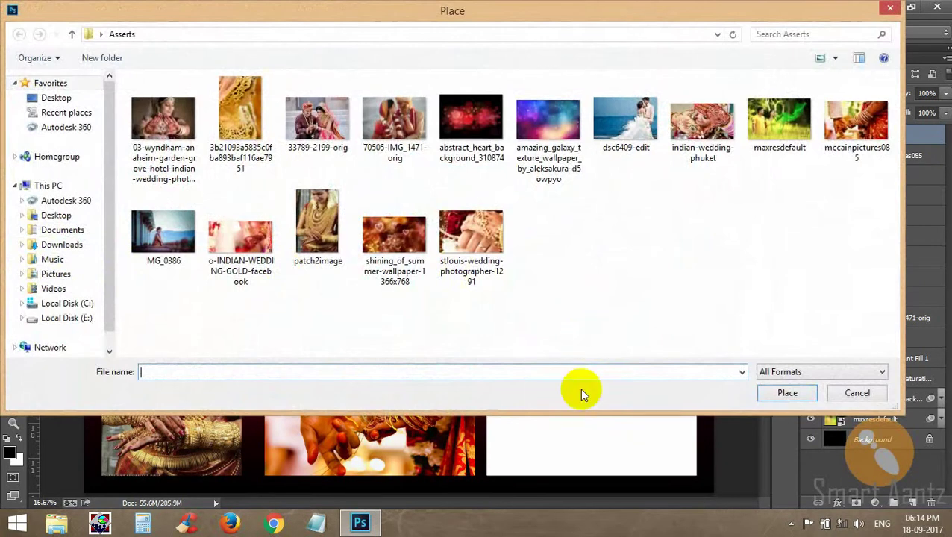
click(317, 118)
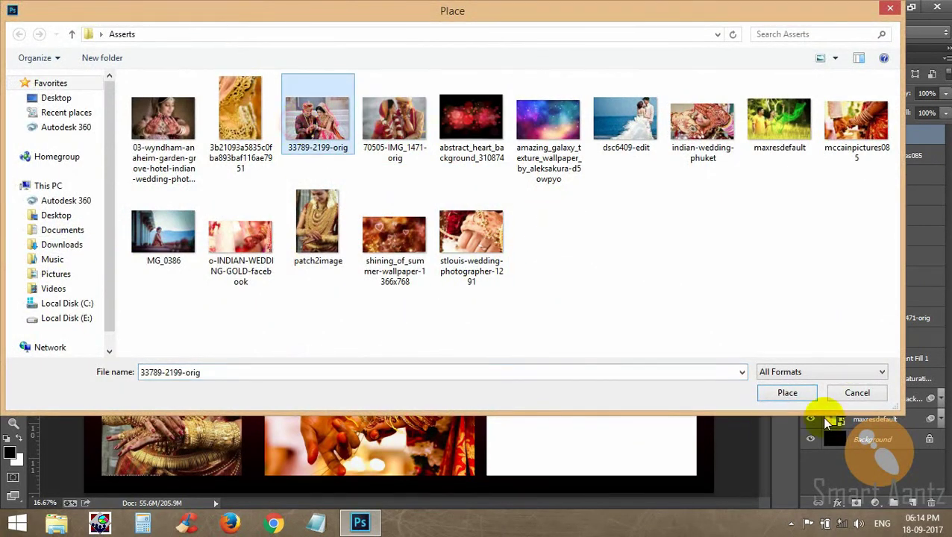
click(788, 394)
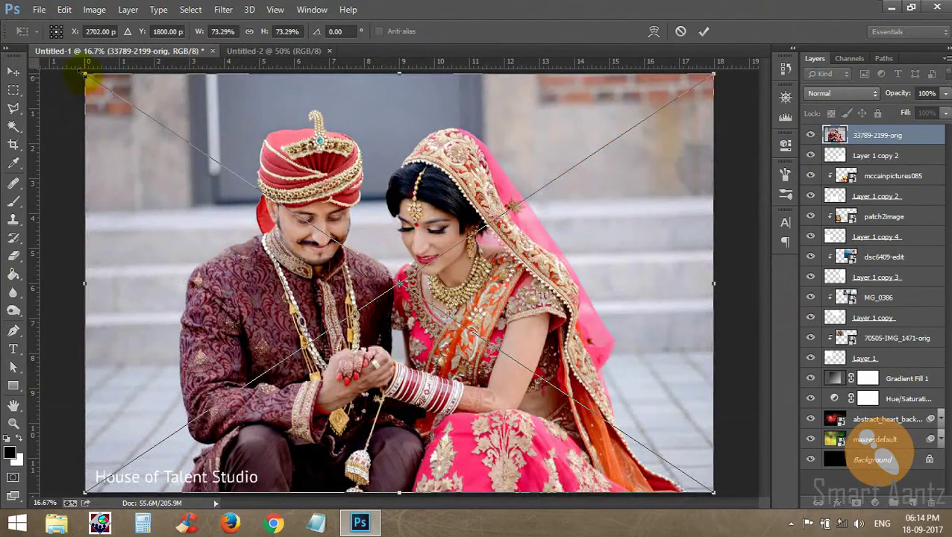
Shrink the couple photo onto the bottom-right frame, clip it, and nudge it left
drag(84, 73, 257, 252)
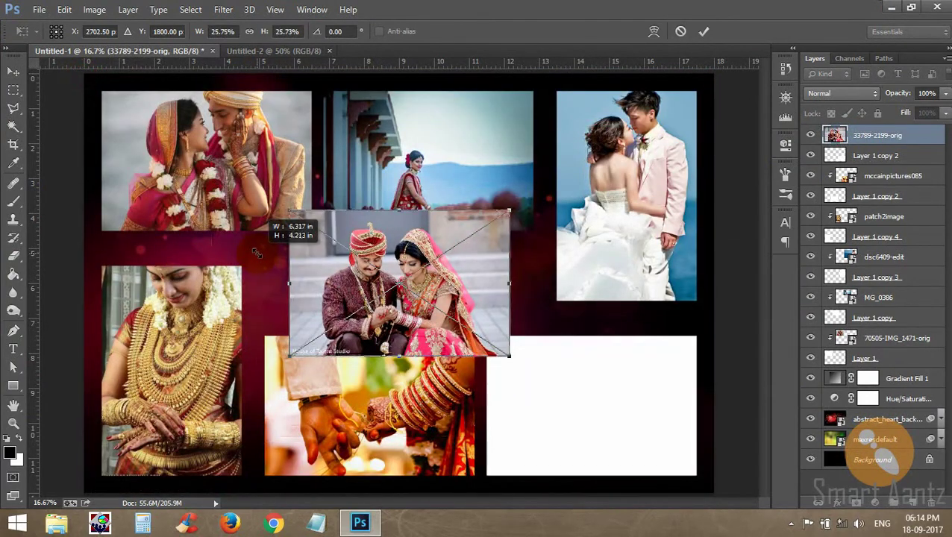
drag(400, 237, 596, 362)
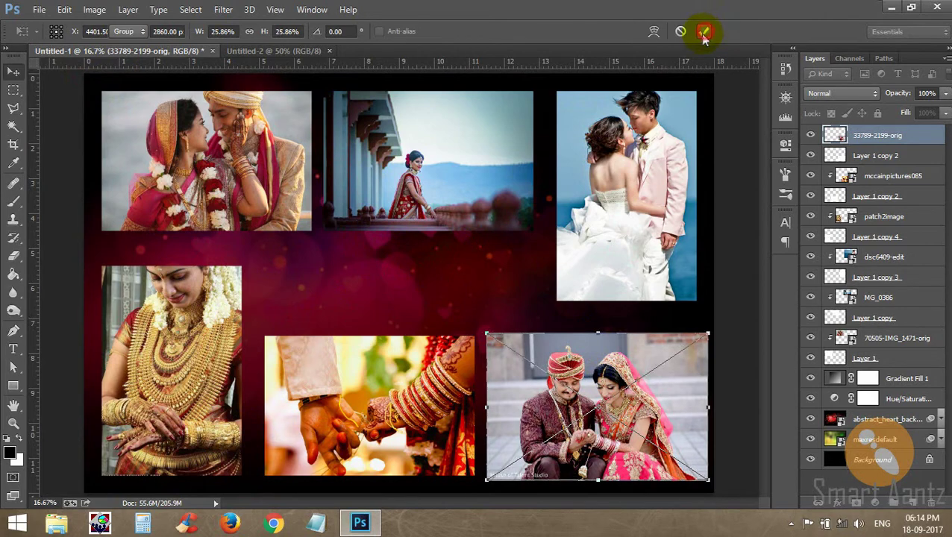
key(Return)
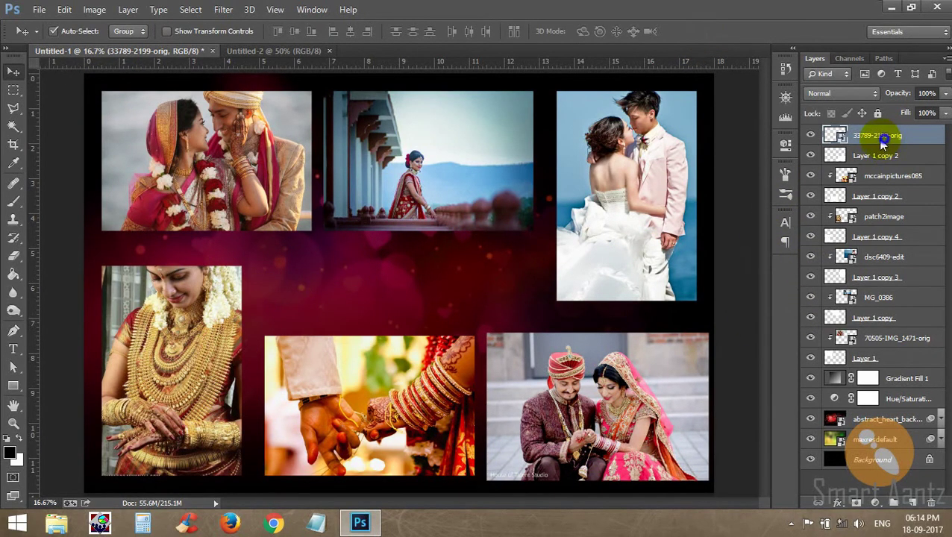
right_click(883, 144)
click(637, 277)
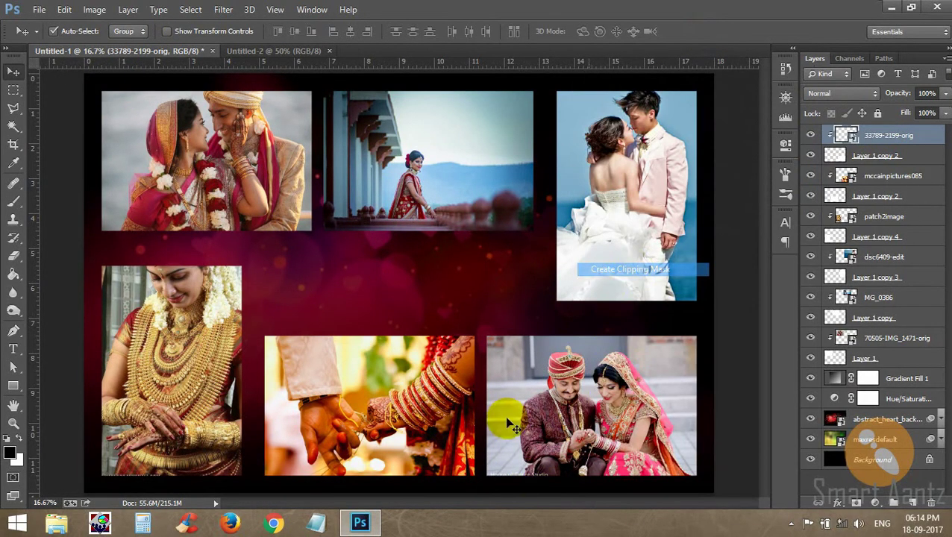
drag(569, 393, 555, 392)
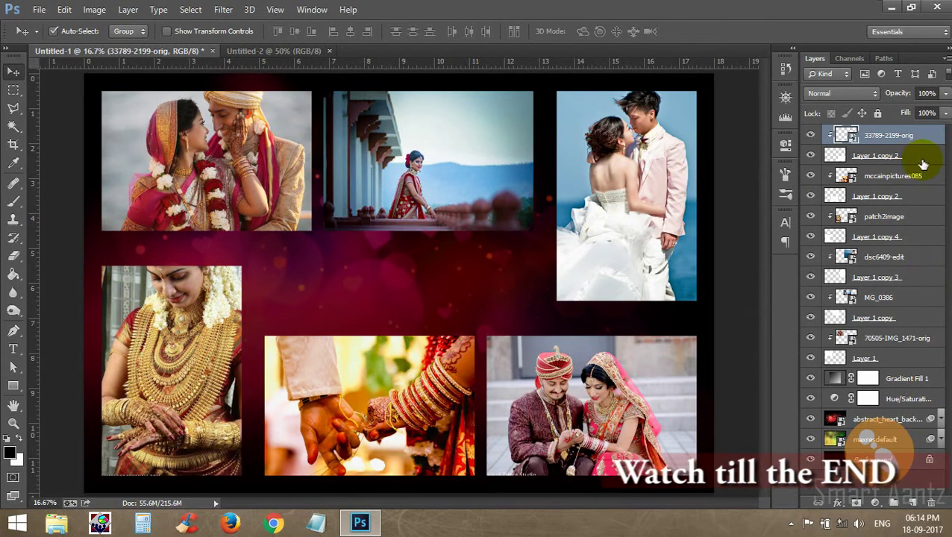
Open Blending Options for the bottom-right frame layer
click(917, 157)
click(810, 156)
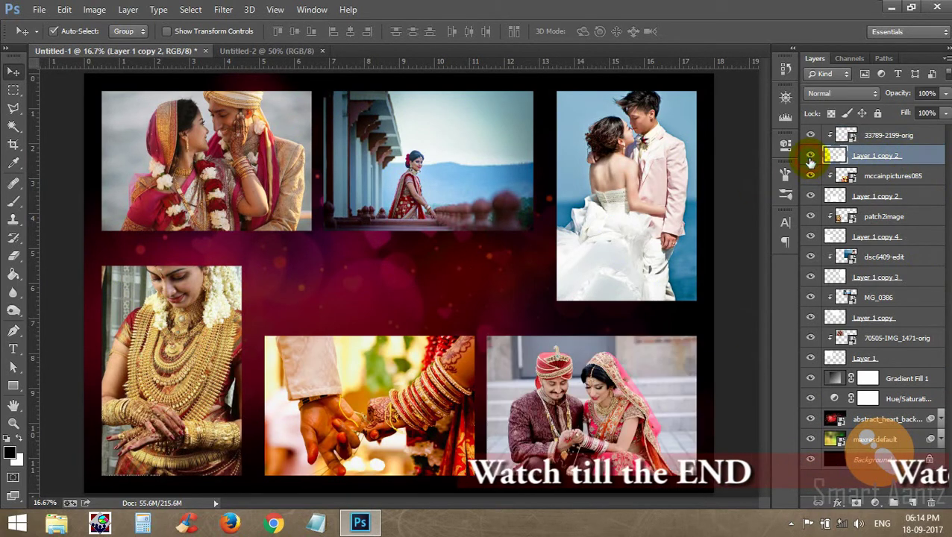
double_click(933, 156)
click(918, 132)
right_click(916, 166)
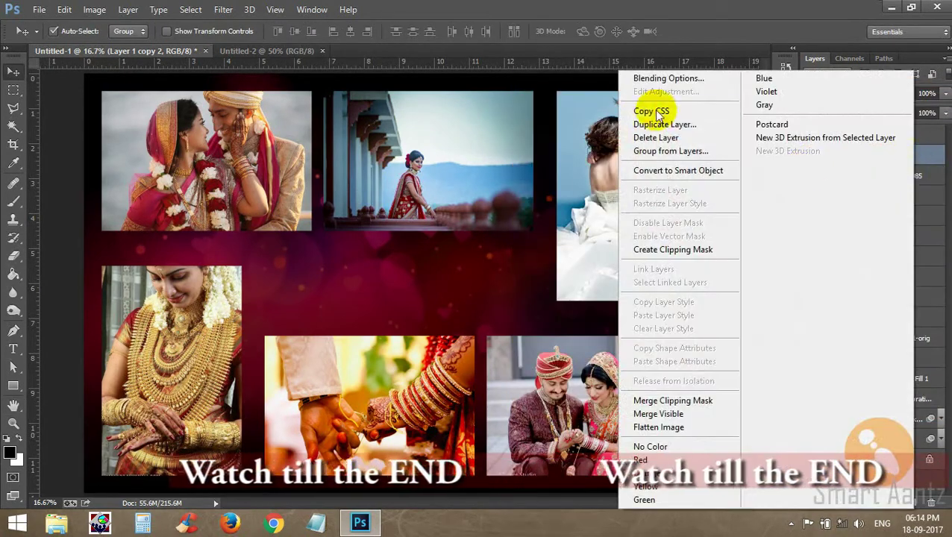
click(657, 77)
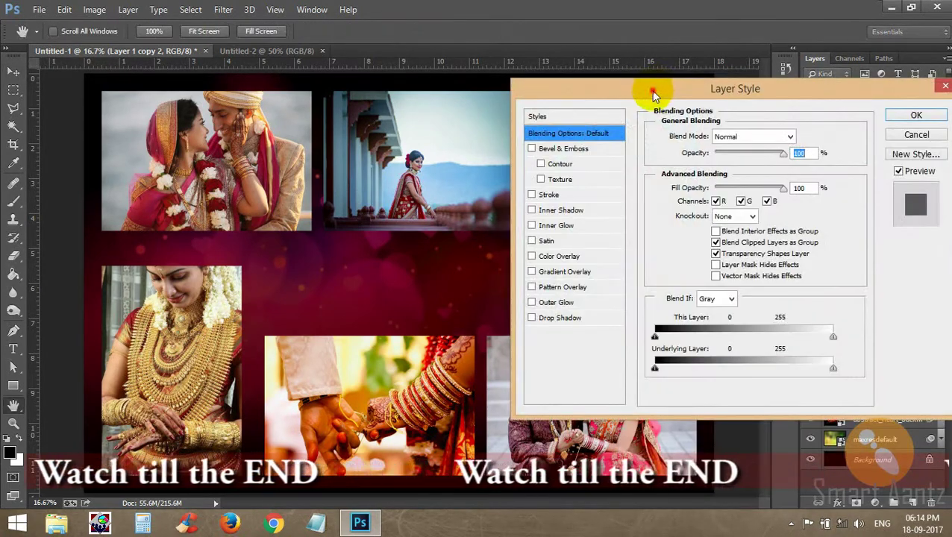
drag(657, 90, 179, 126)
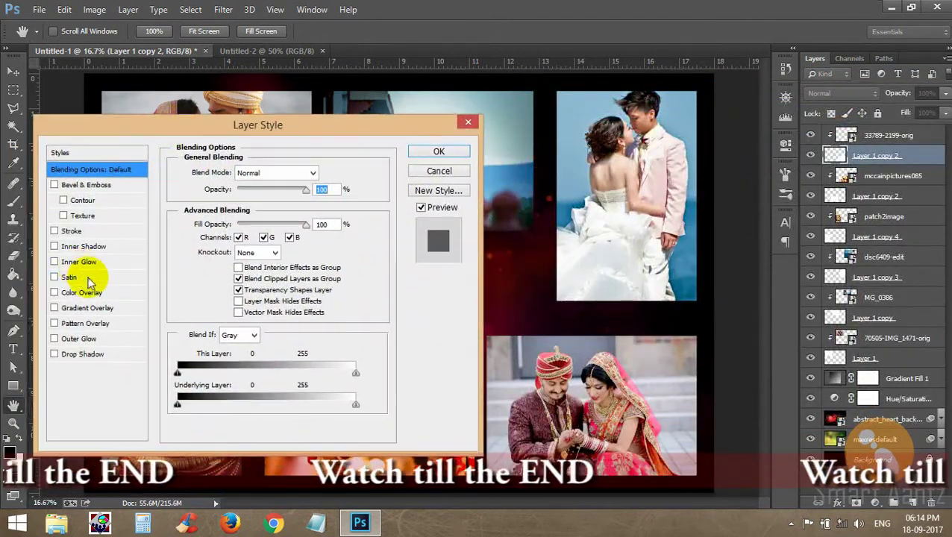
Add a white (ffffff) Stroke border to the frame
click(75, 230)
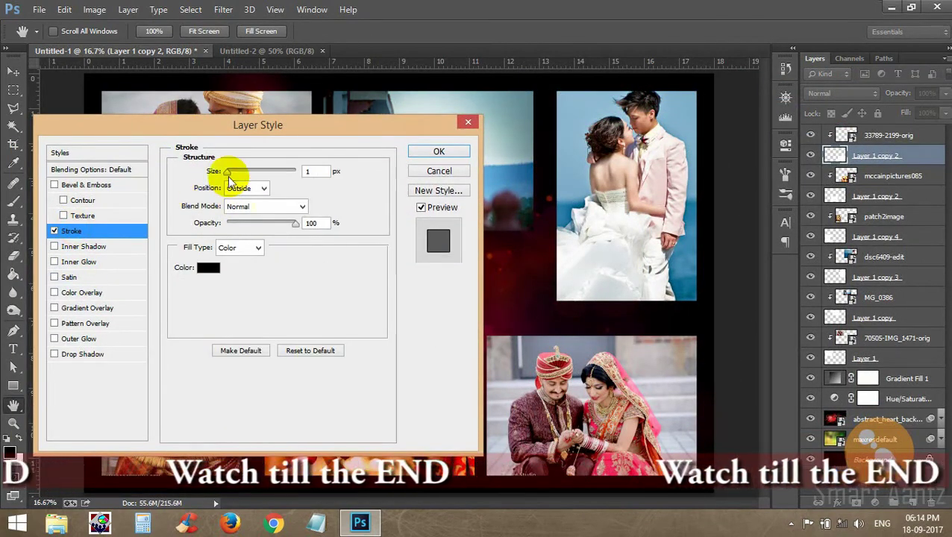
drag(228, 172, 233, 174)
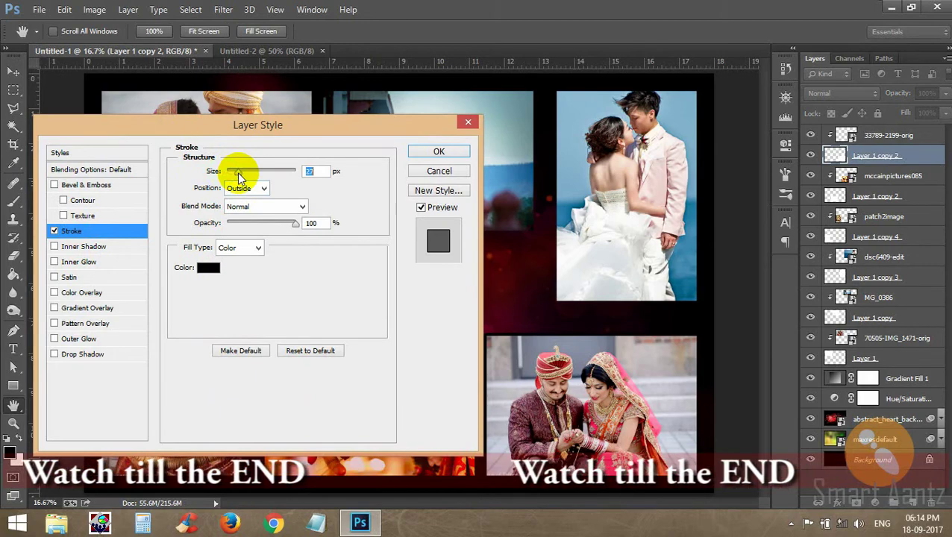
click(208, 269)
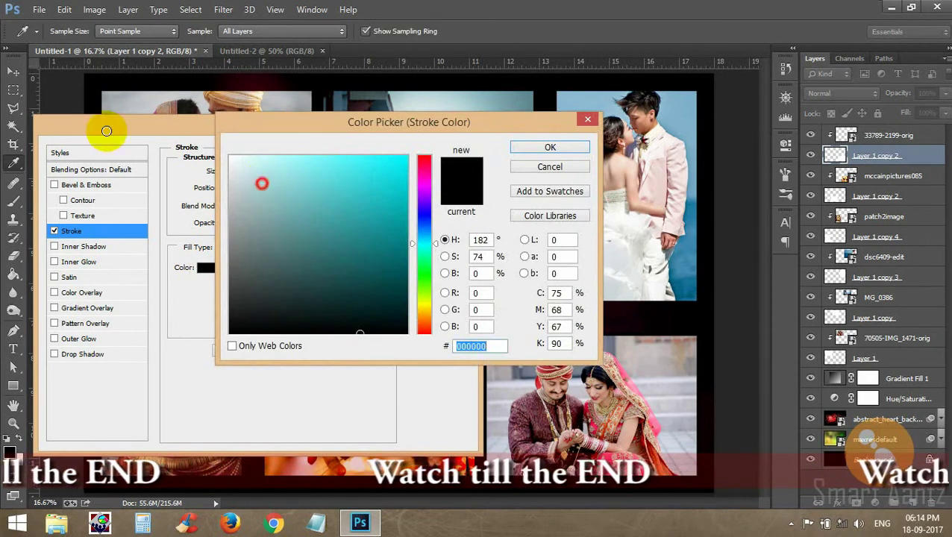
text(ffffff)
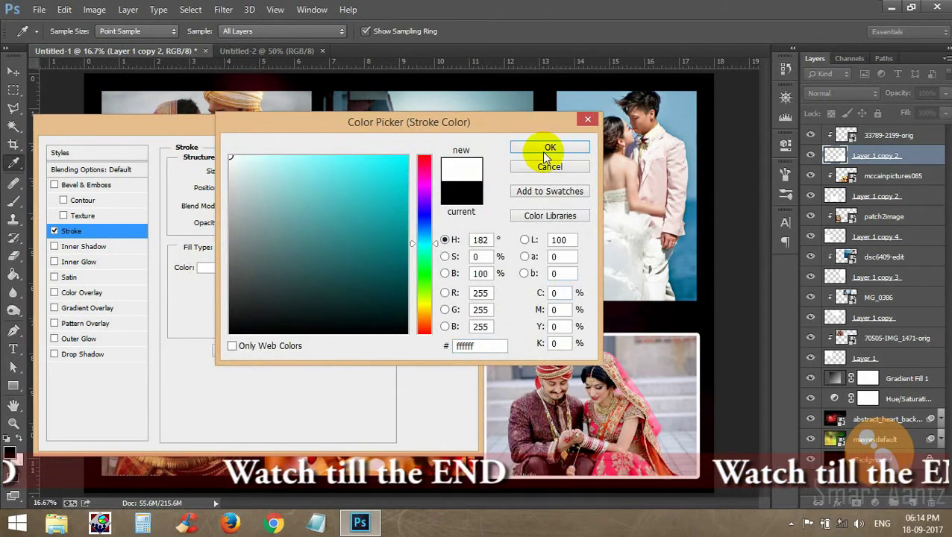
click(550, 147)
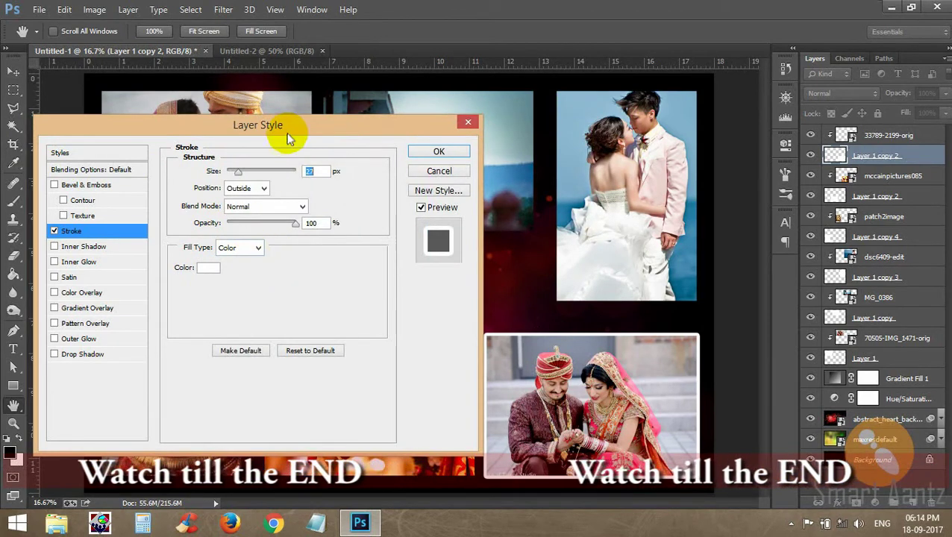
Try a rainbow gradient stroke, revert to a thinner white stroke, add a Drop Shadow and apply
drag(286, 132, 268, 109)
click(240, 225)
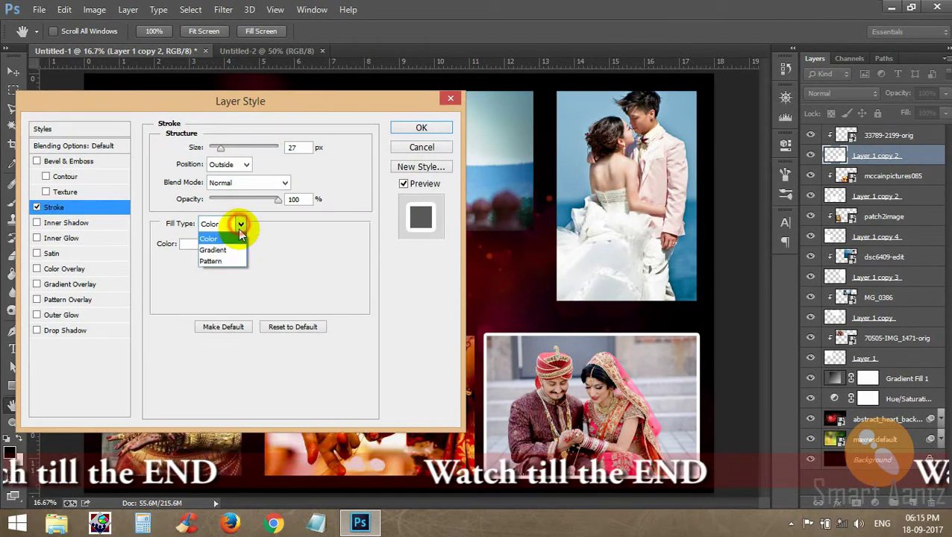
click(229, 250)
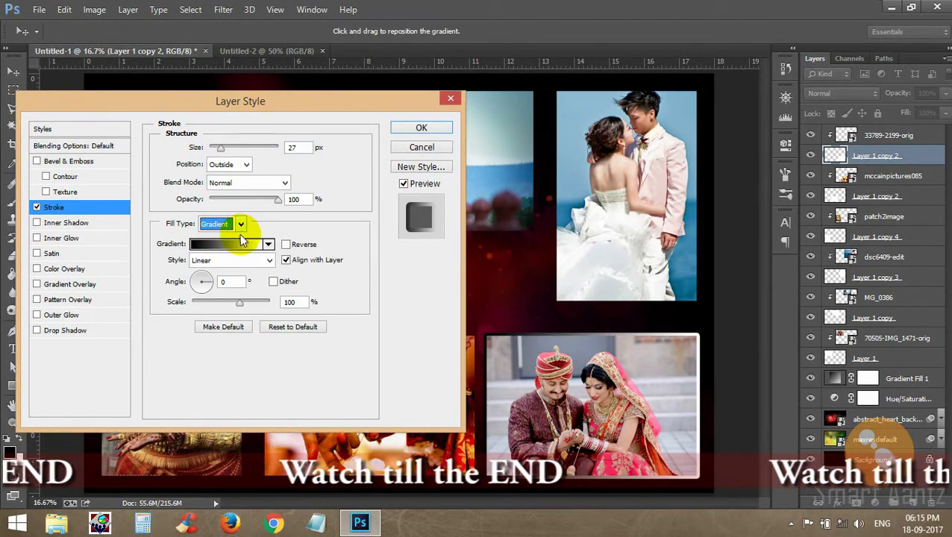
click(243, 244)
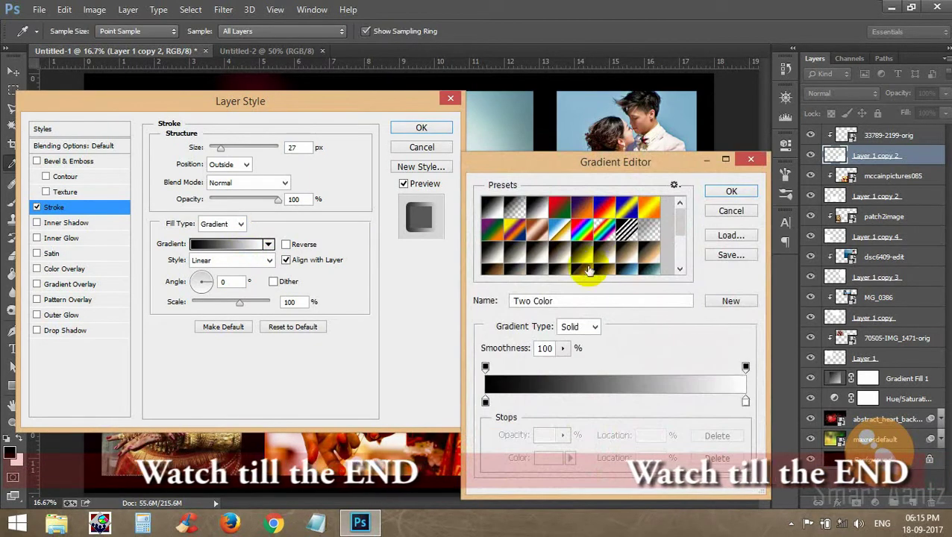
click(582, 229)
click(731, 191)
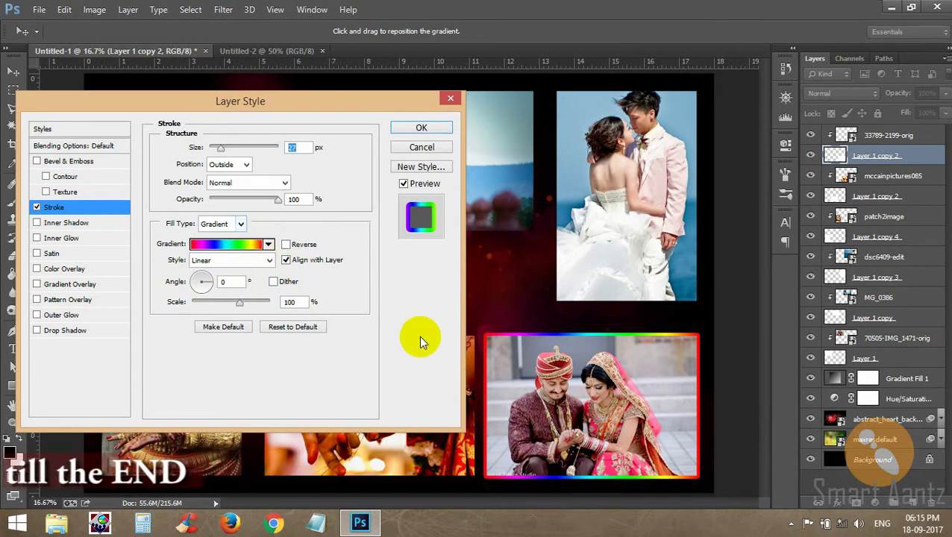
click(241, 225)
click(245, 240)
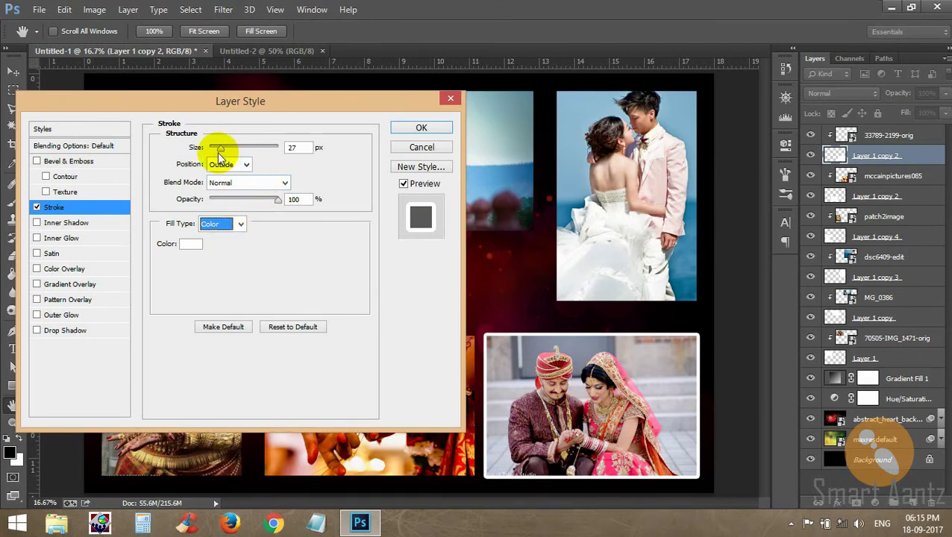
drag(220, 152, 219, 152)
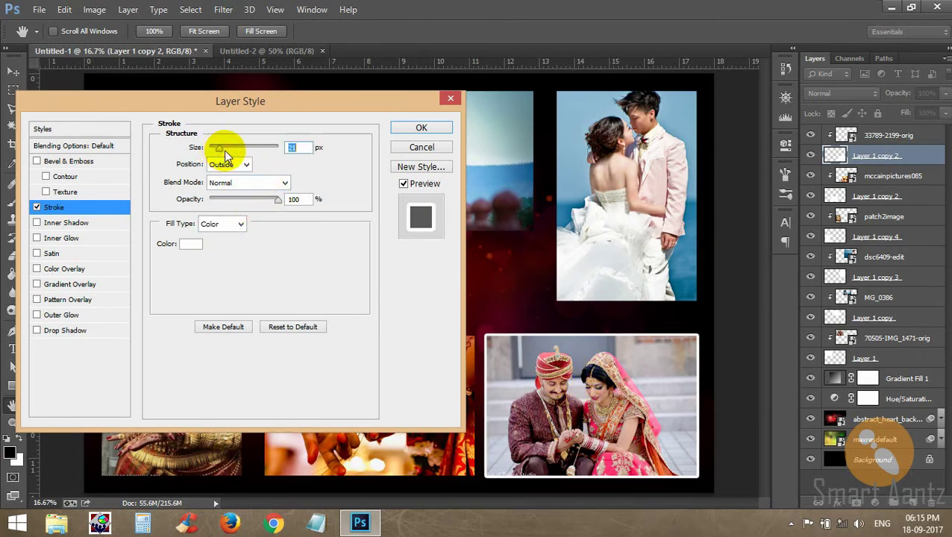
click(72, 331)
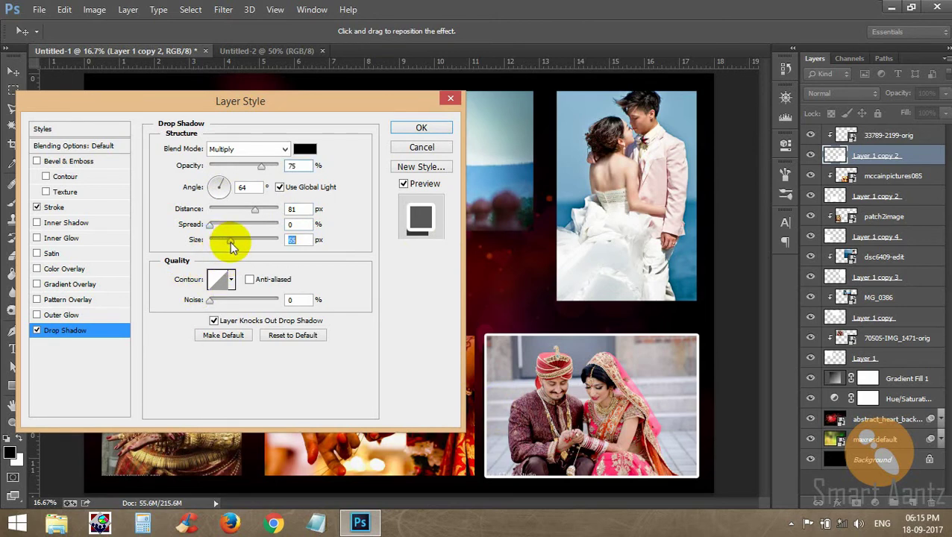
click(407, 129)
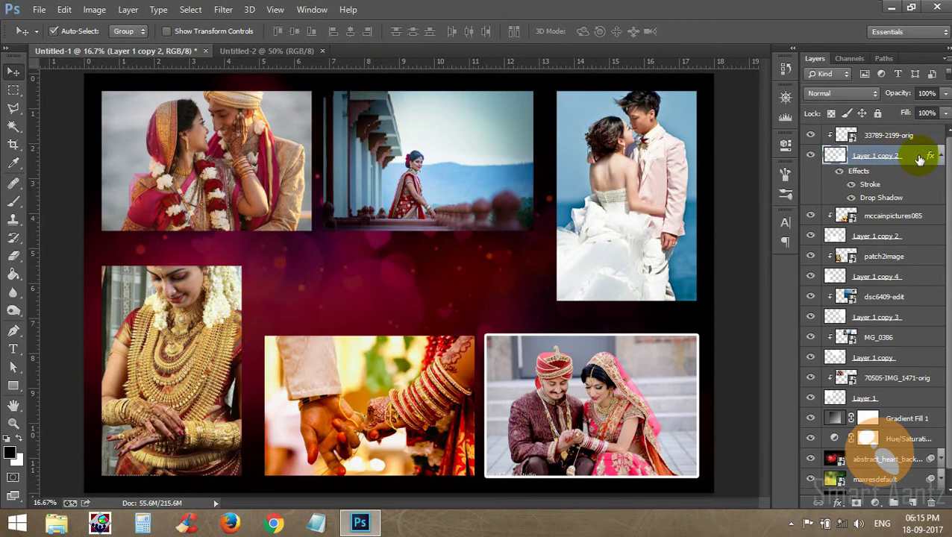
Copy the stroke and drop shadow layer style from the styled frame
right_click(922, 156)
click(923, 155)
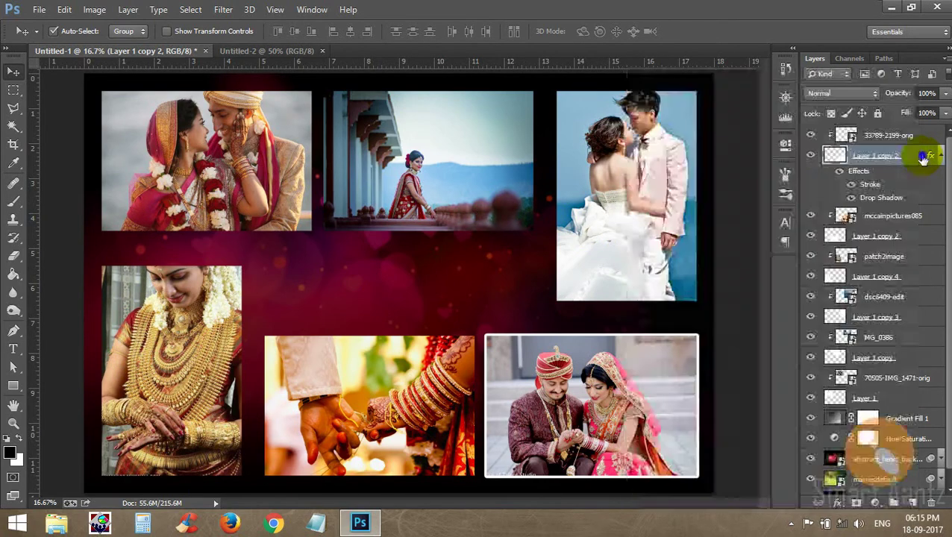
right_click(923, 155)
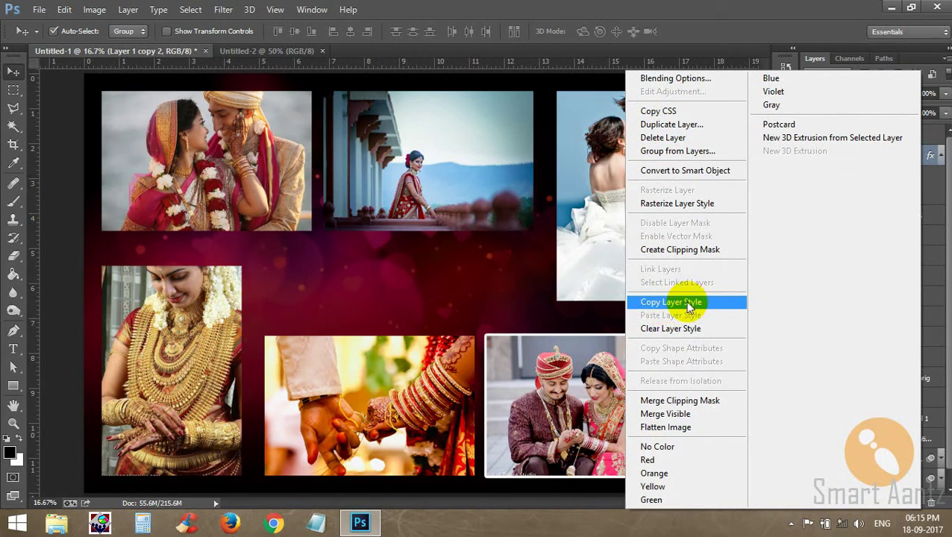
click(715, 302)
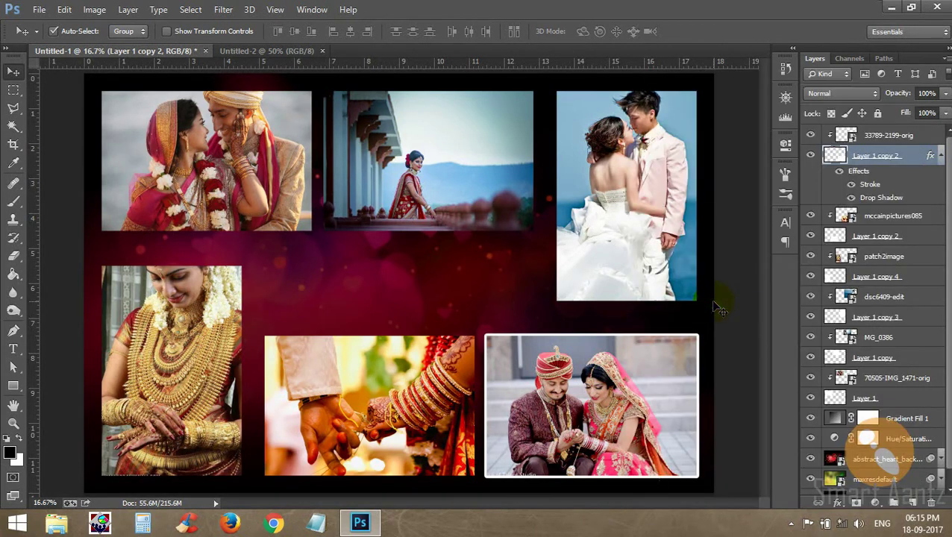
click(940, 157)
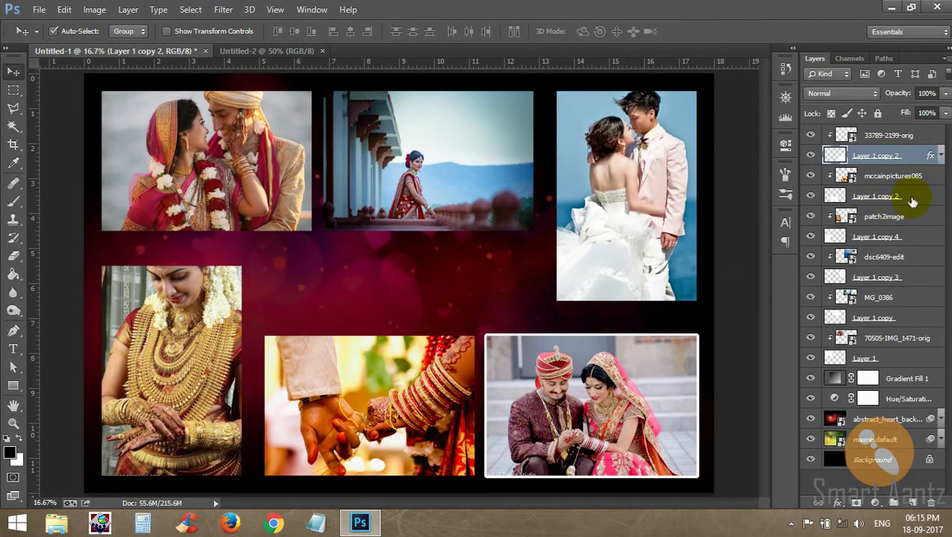
Paste the layer style onto the remaining frame layers and collapse their effects lists
click(912, 198)
ctrl+click(911, 239)
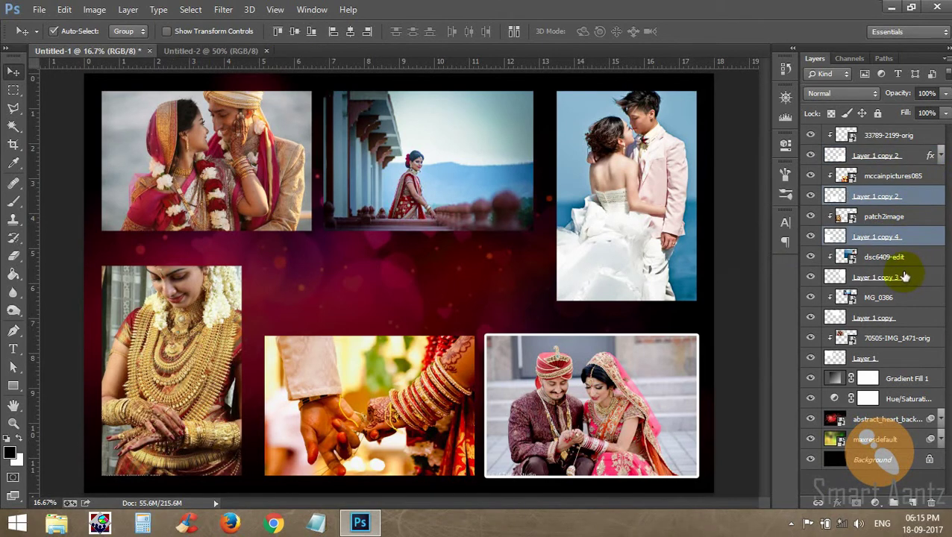
ctrl+click(909, 278)
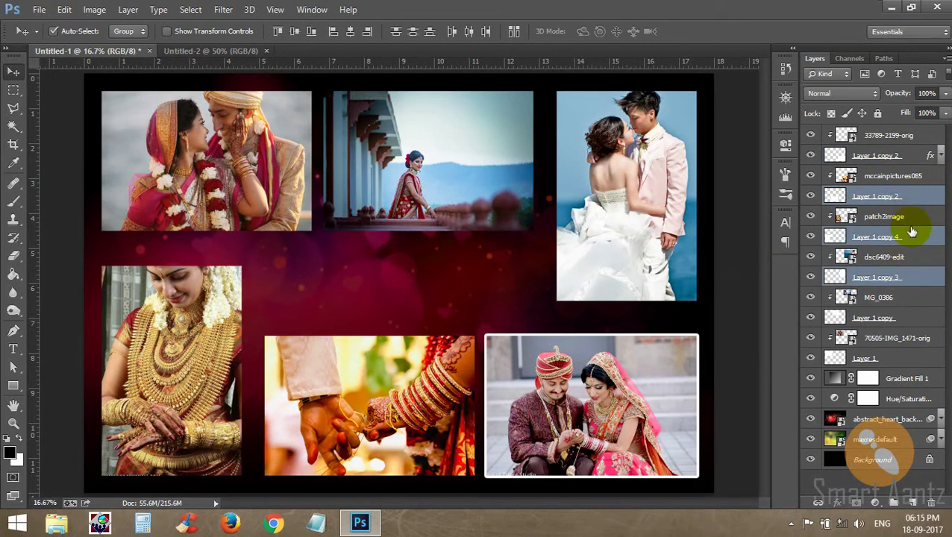
ctrl+click(915, 324)
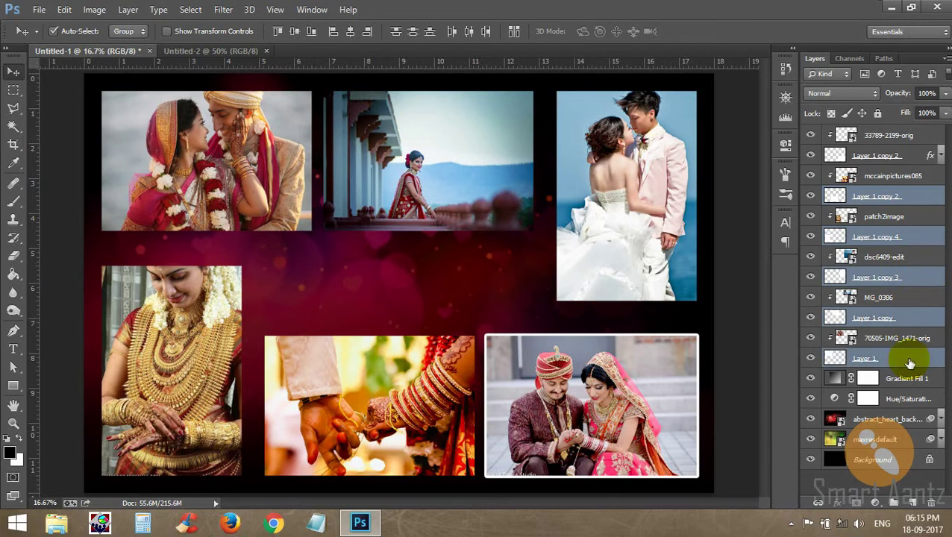
right_click(907, 361)
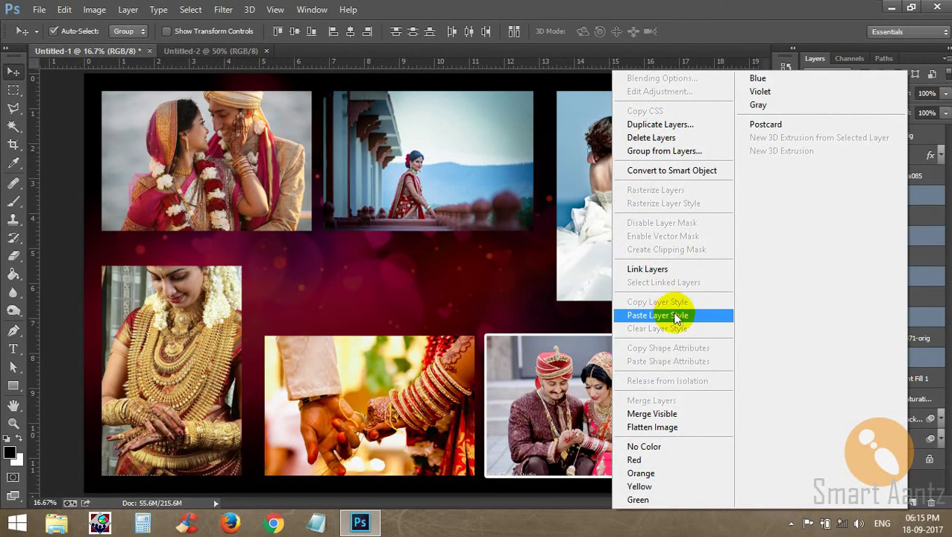
click(707, 321)
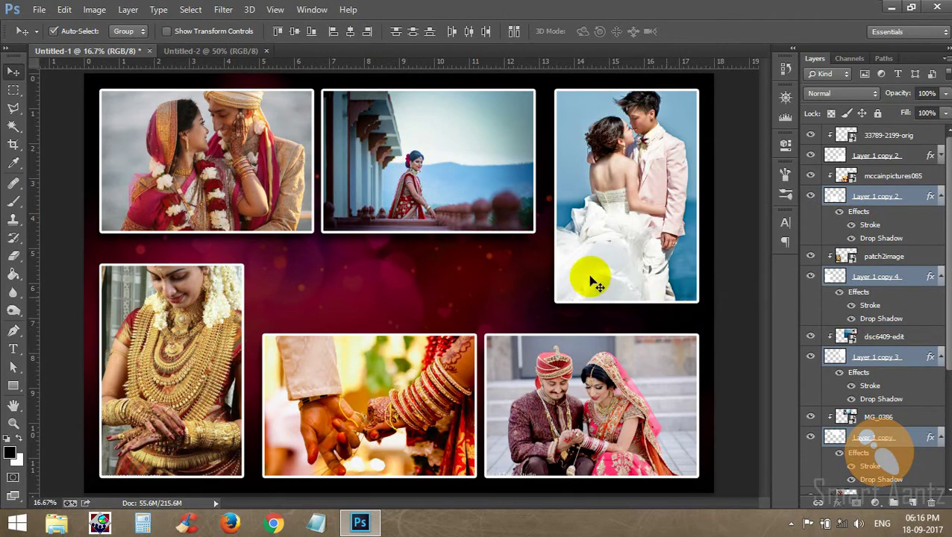
alt+click(943, 198)
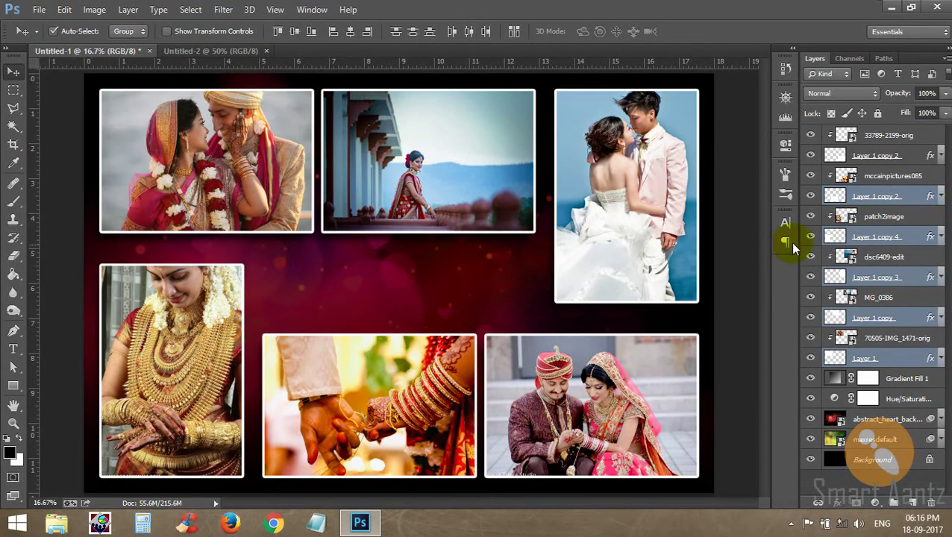
click(877, 197)
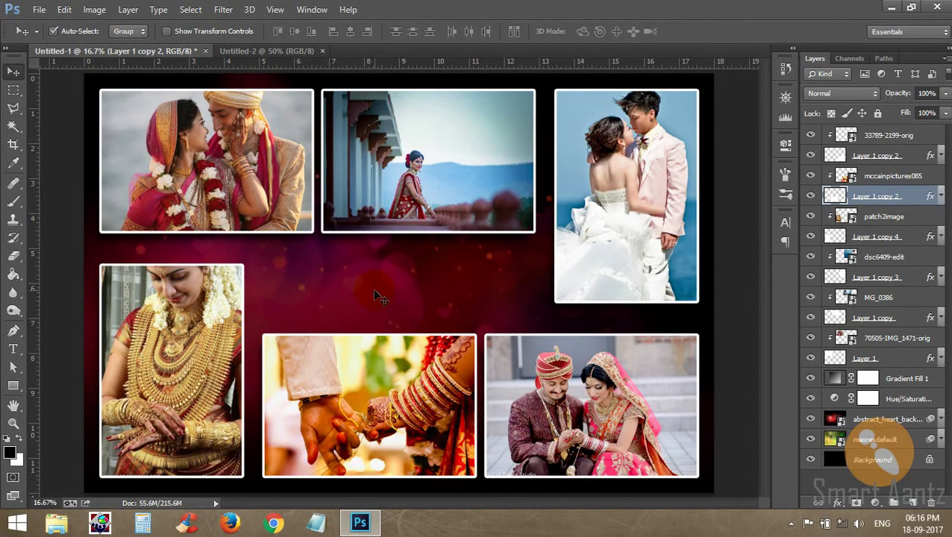
Type the title 'Happy Wedding' in Parchment at 130 pt across the canvas middle
click(135, 213)
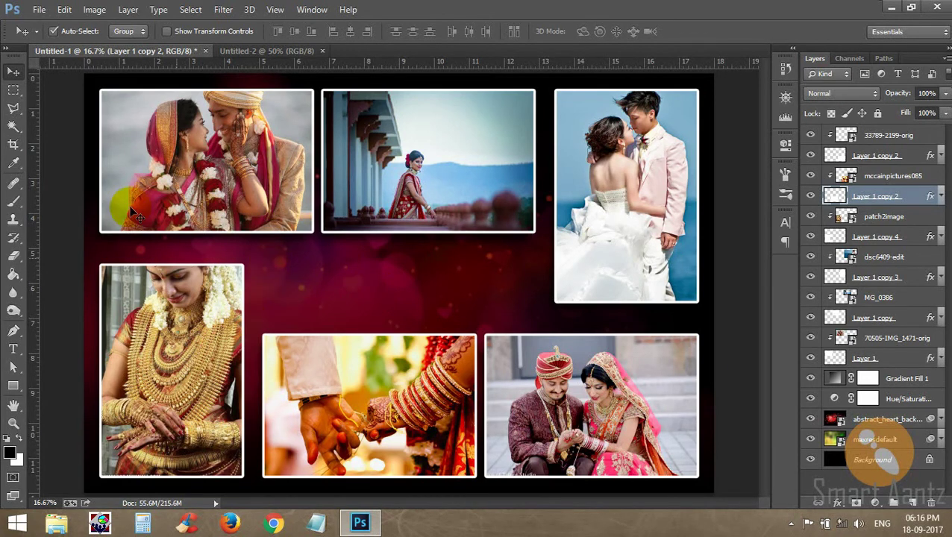
click(14, 349)
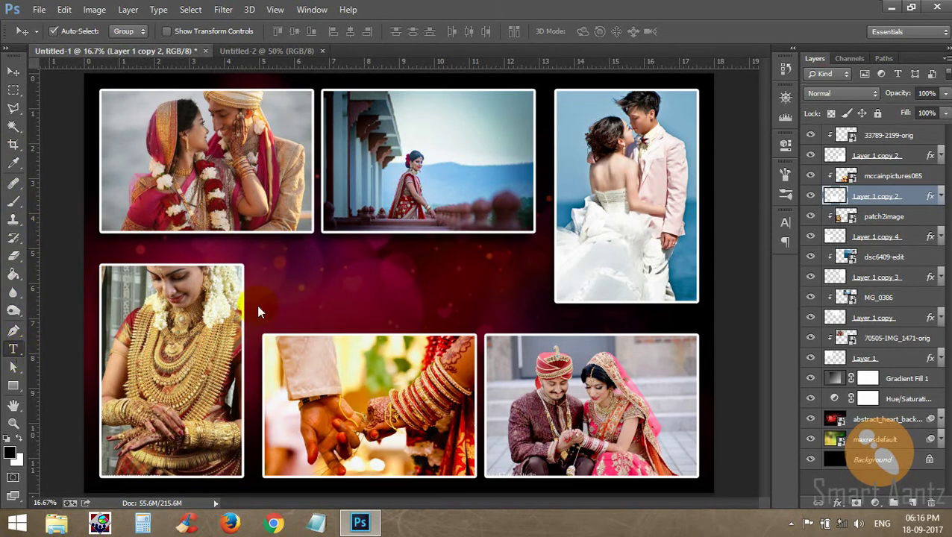
click(282, 288)
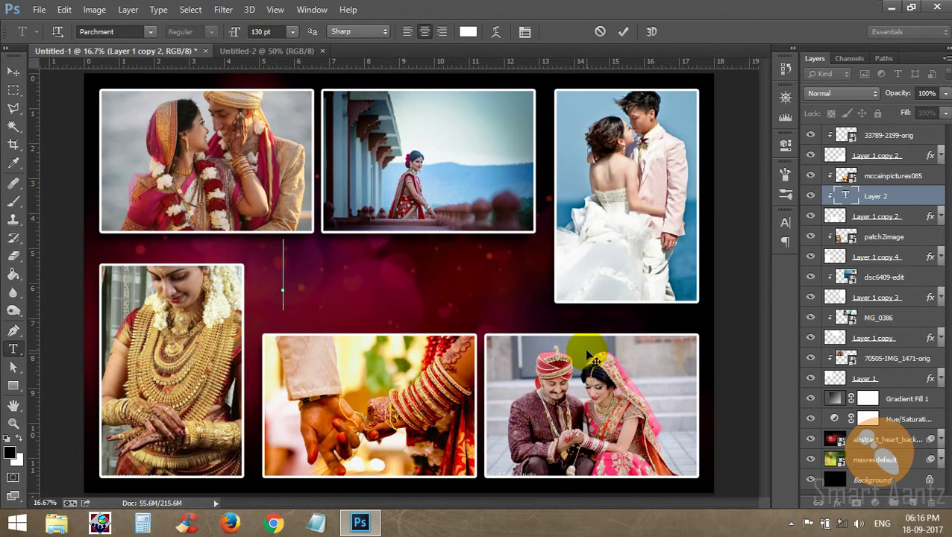
key(ctrl+shift+bracketright)
text(Ha)
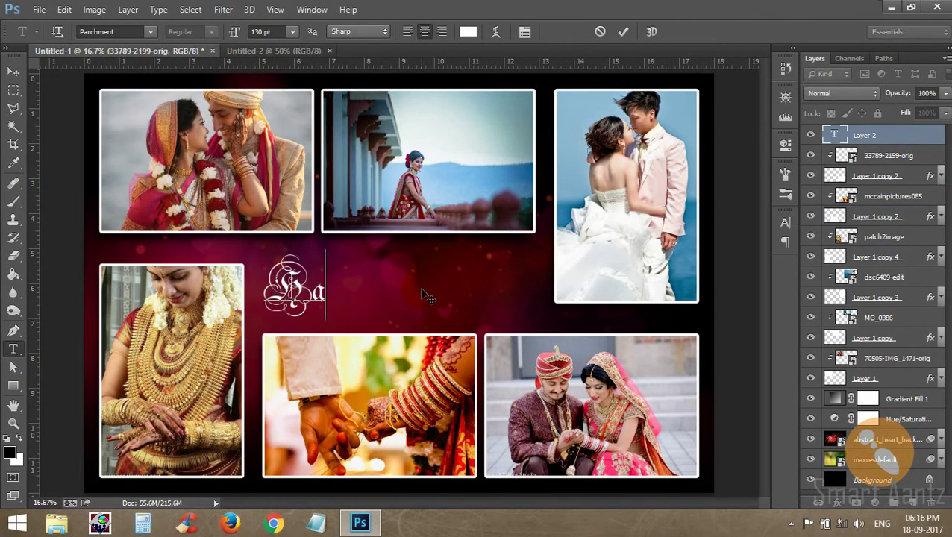
text(ppy W)
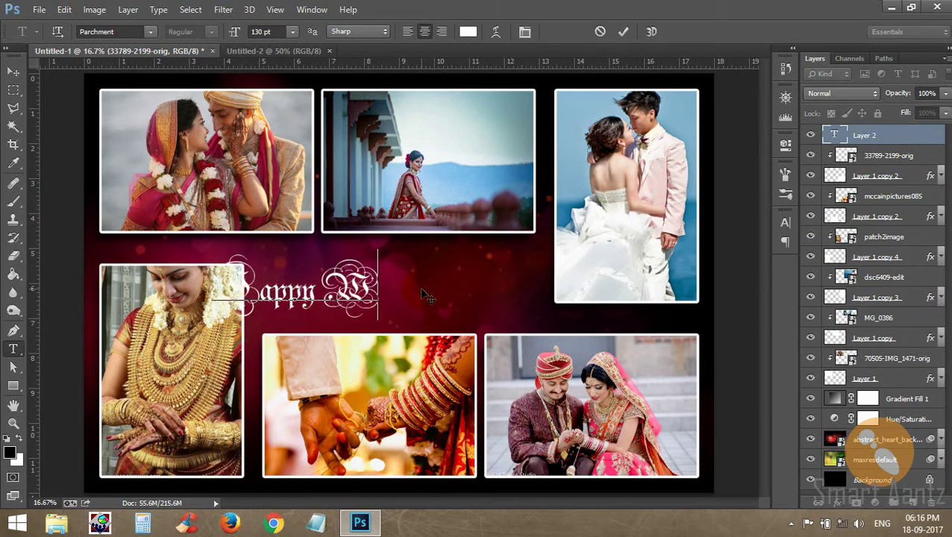
text(edding)
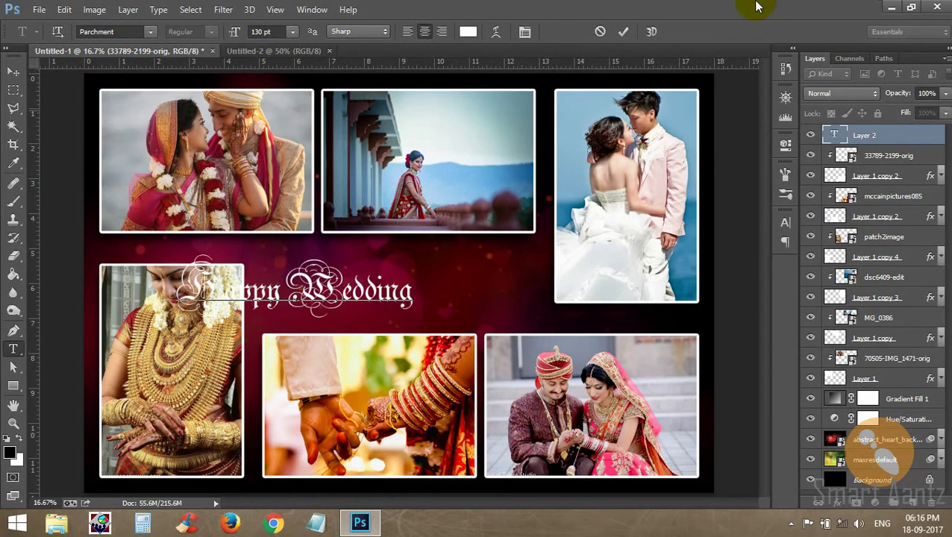
click(620, 32)
click(13, 89)
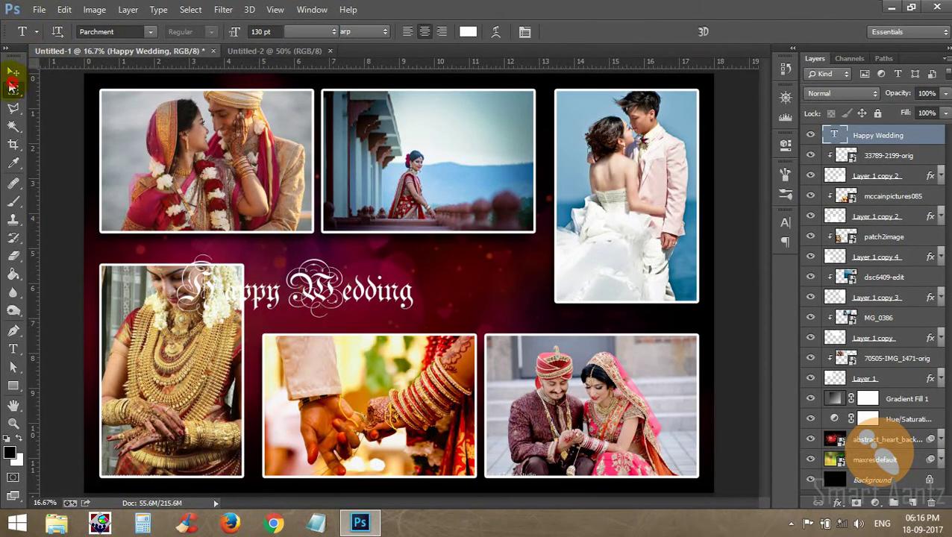
click(10, 74)
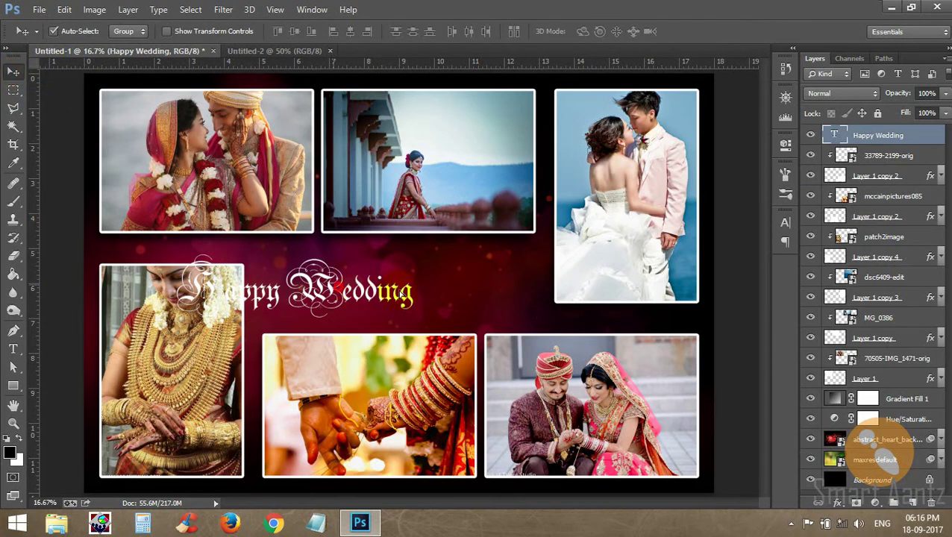
Drag the Happy Wedding title to centre it between the upper and lower photo rows
drag(402, 296, 447, 295)
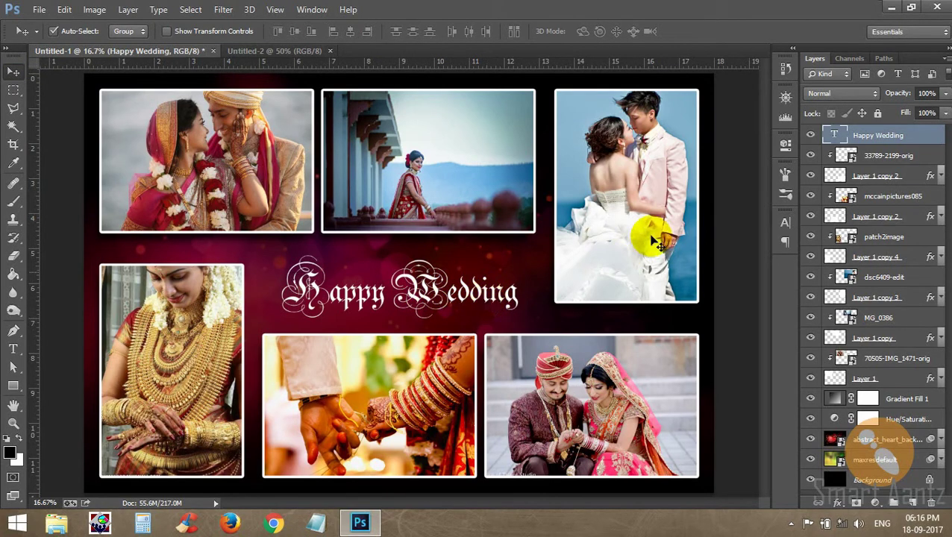
right_click(912, 141)
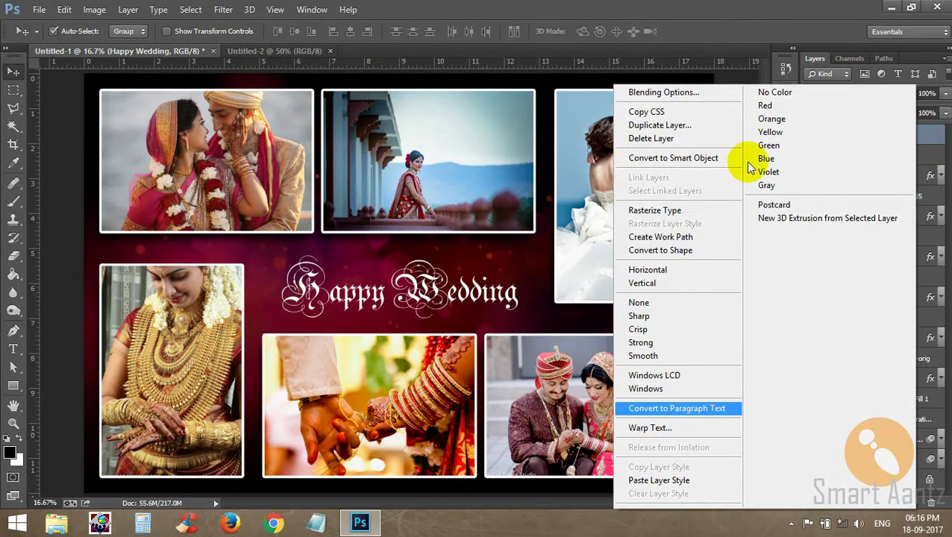
click(752, 21)
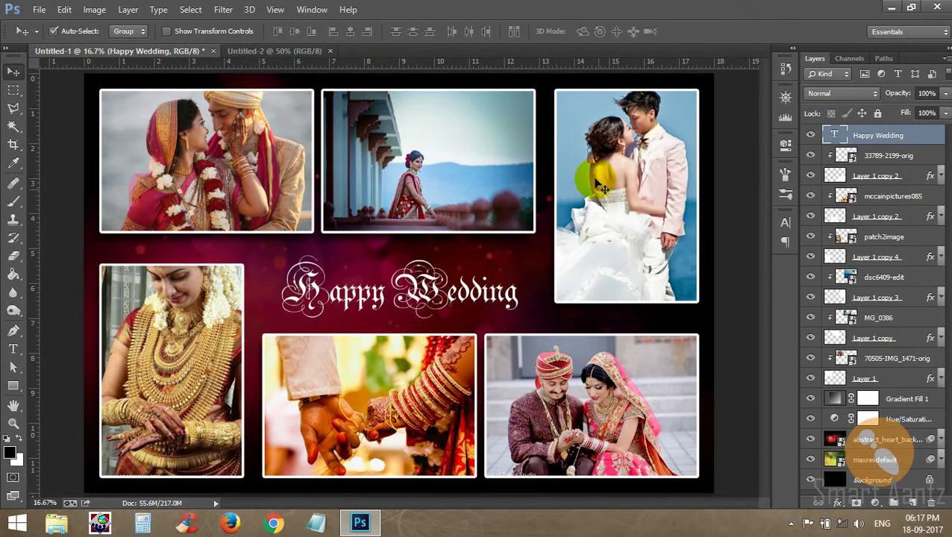
click(576, 279)
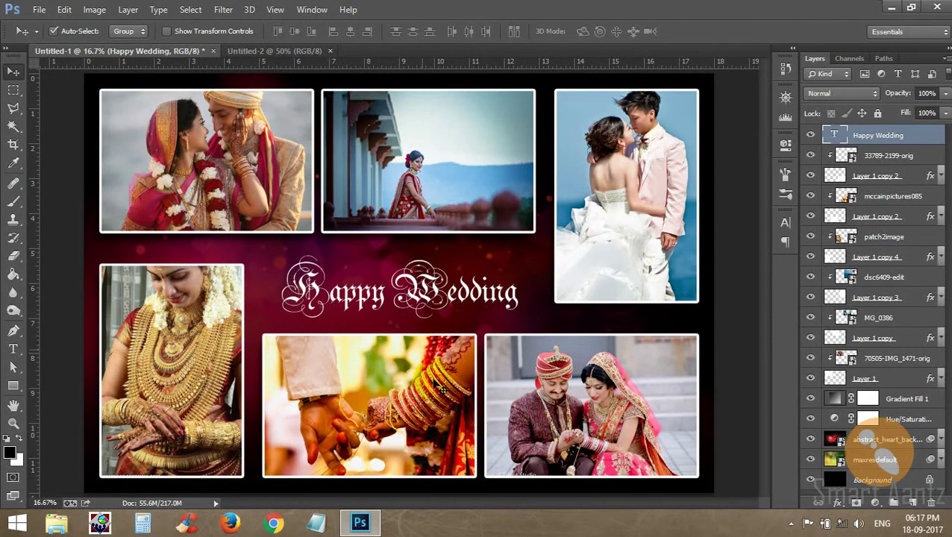
click(161, 411)
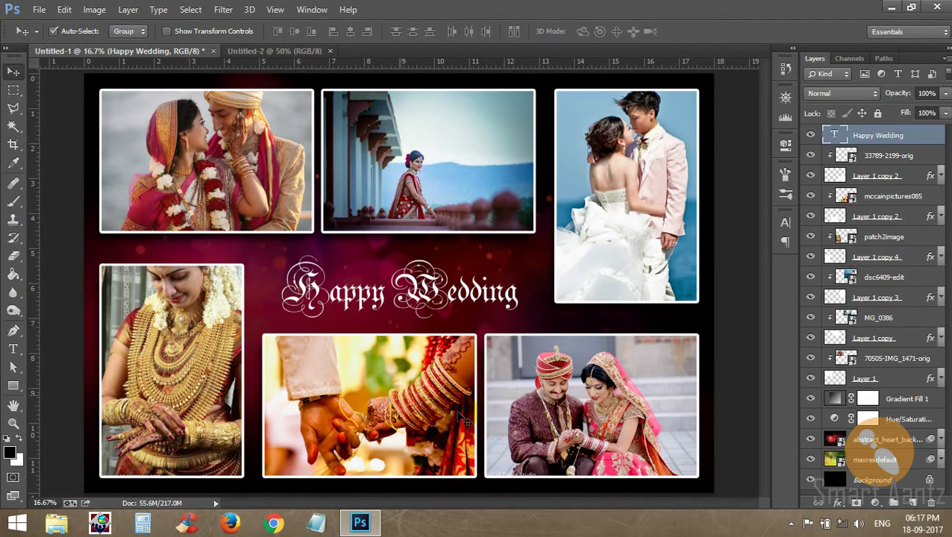
click(562, 298)
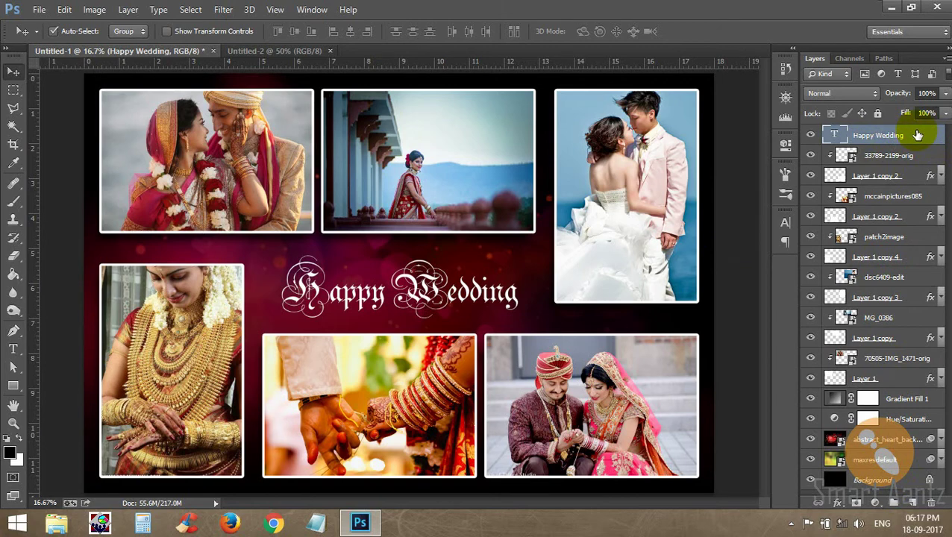
click(127, 9)
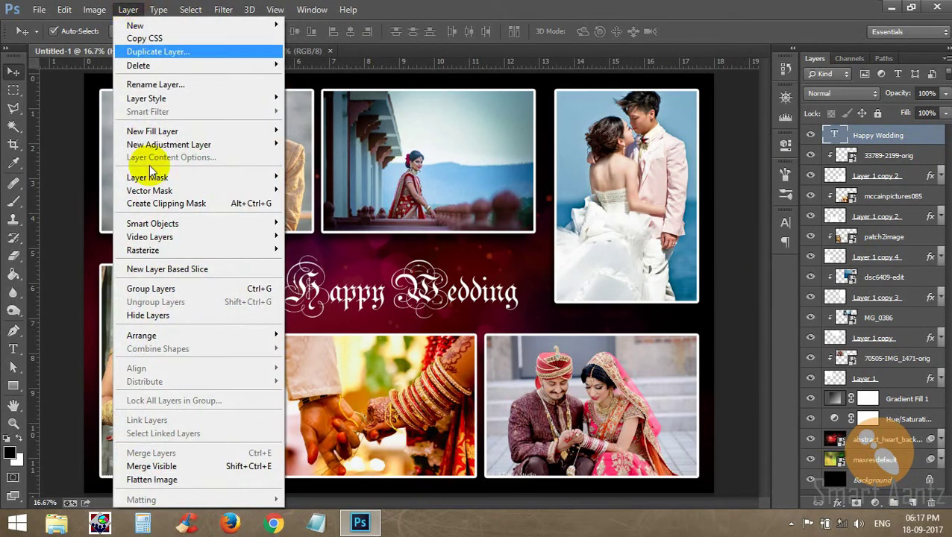
mouse_move(168, 144)
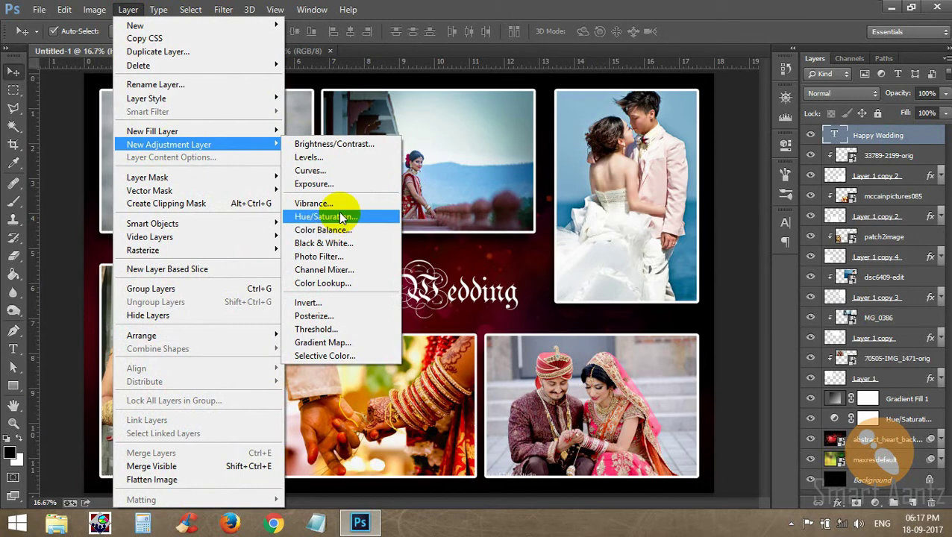
Add a Curves adjustment layer, trying Lighter and Linear Contrast before settling on Medium Contrast
click(334, 172)
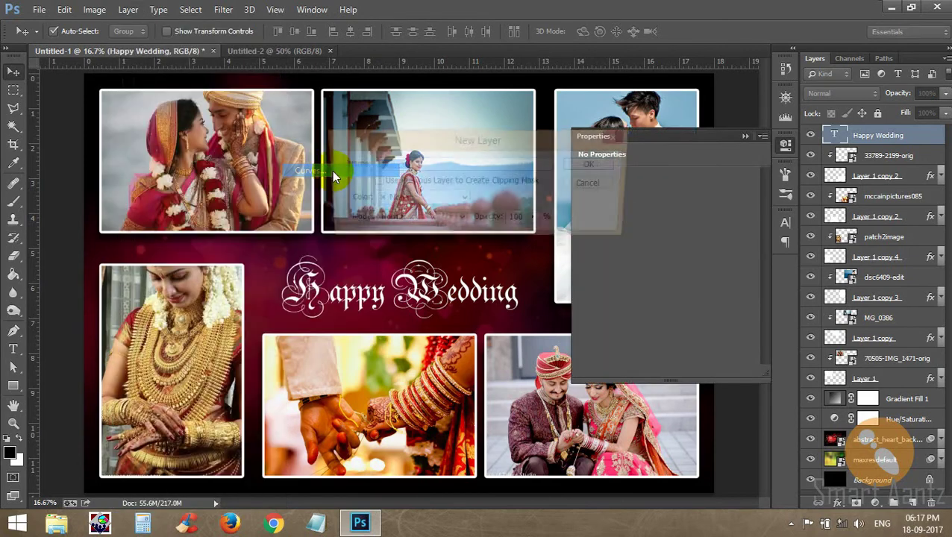
click(591, 164)
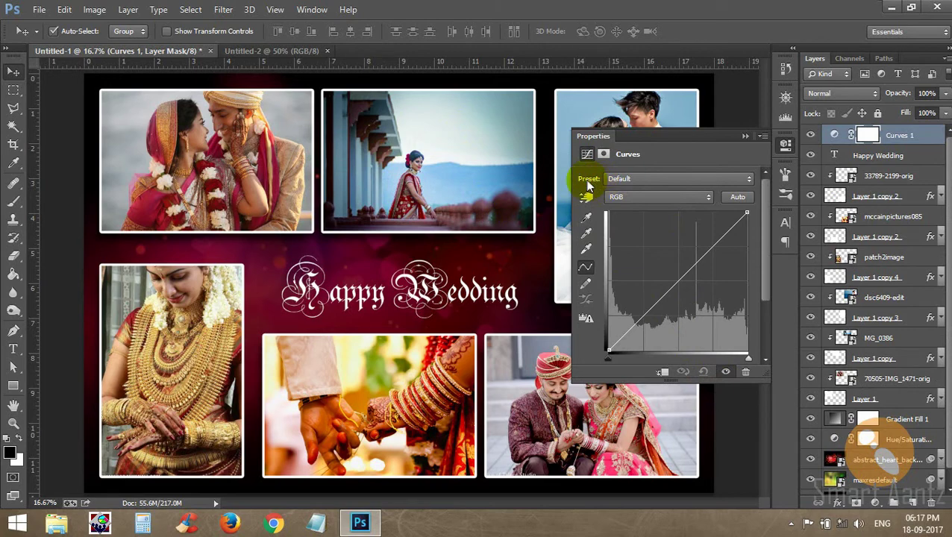
click(638, 183)
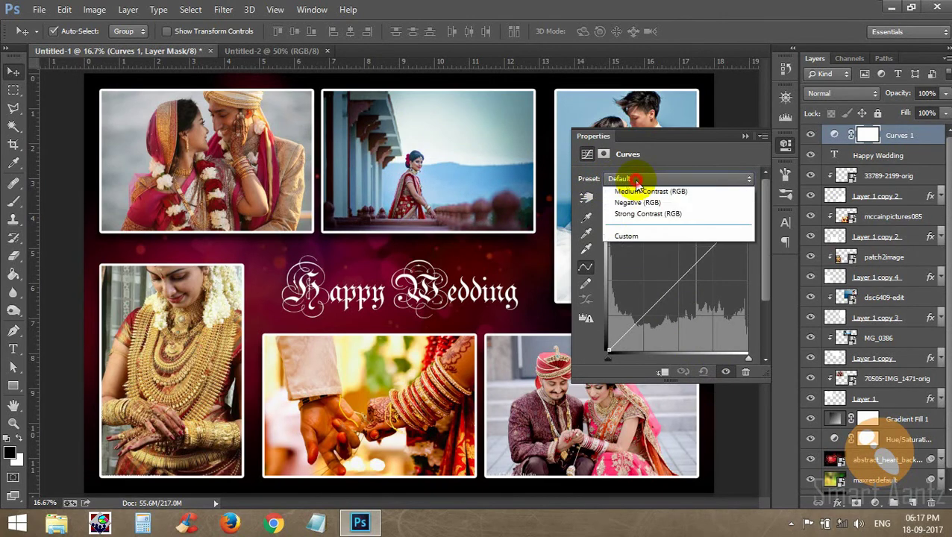
click(642, 265)
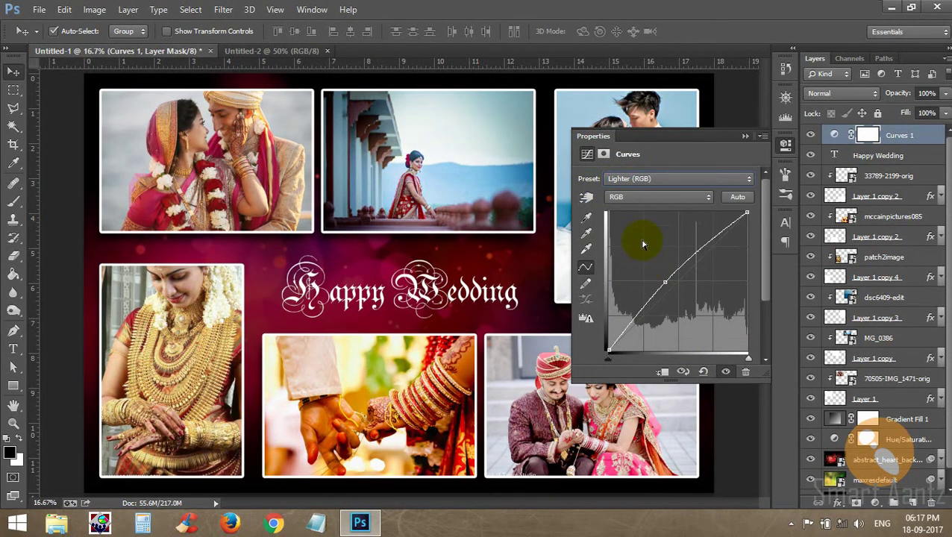
mouse_move(669, 284)
mouse_down()
mouse_move(664, 264)
mouse_move(688, 251)
mouse_move(667, 274)
mouse_up()
click(652, 174)
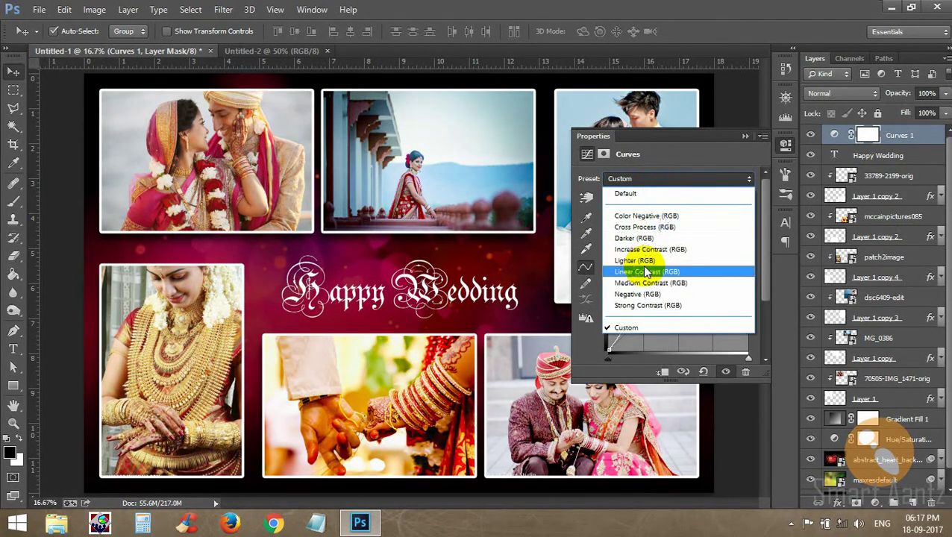
click(646, 275)
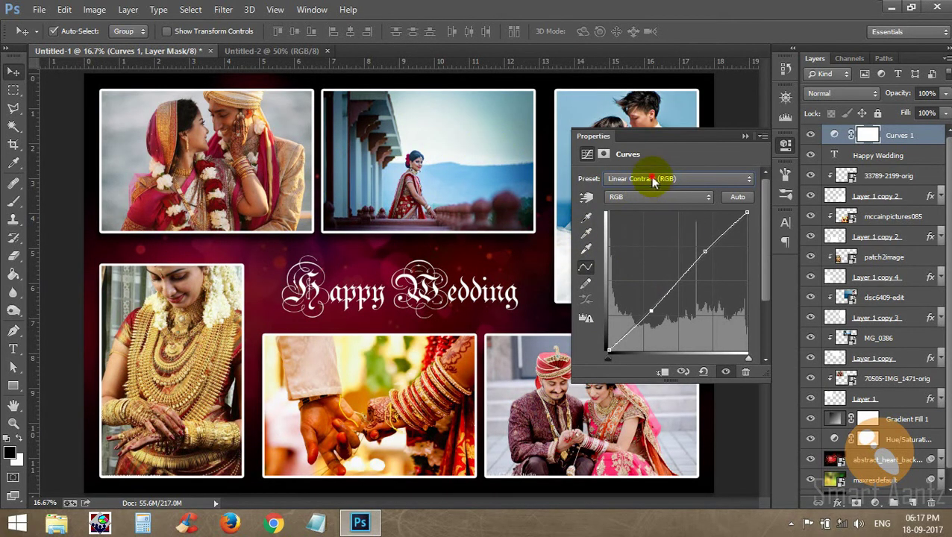
click(653, 181)
click(631, 272)
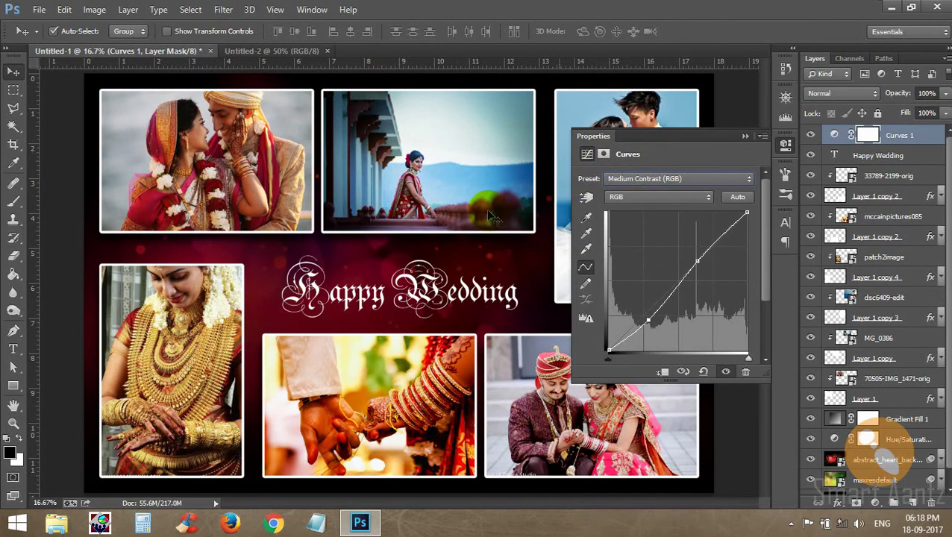
click(744, 138)
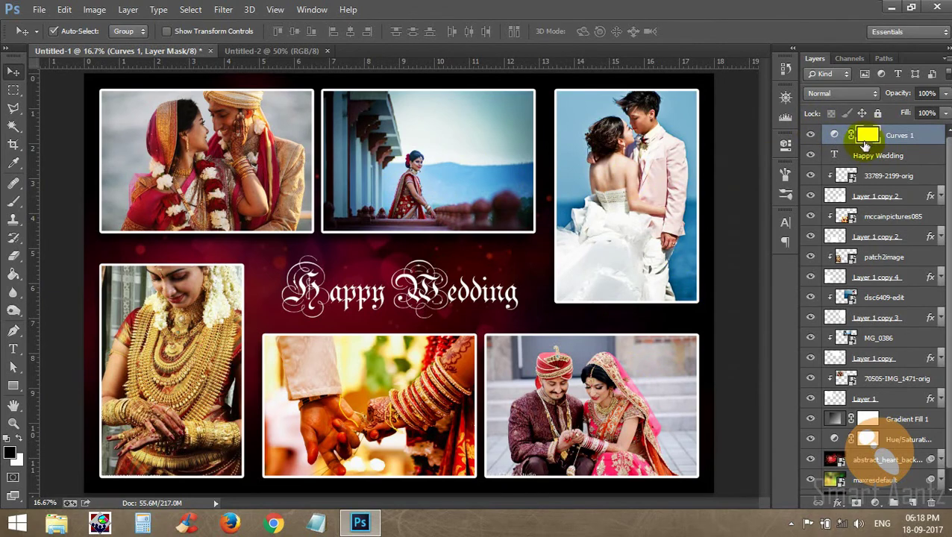
Add a Levels adjustment layer, trying Lighter and Increase Contrast 3, then settling on Midtones Brighter
click(875, 503)
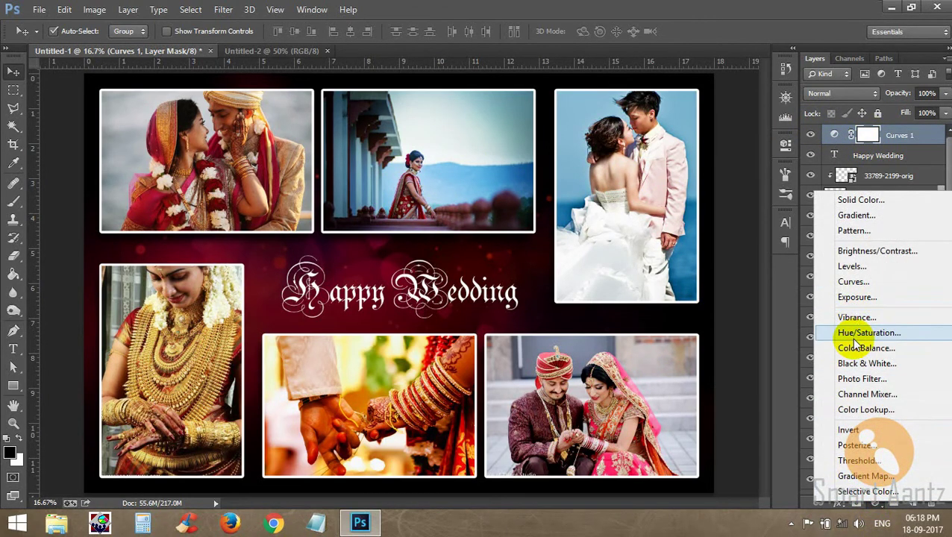
click(860, 271)
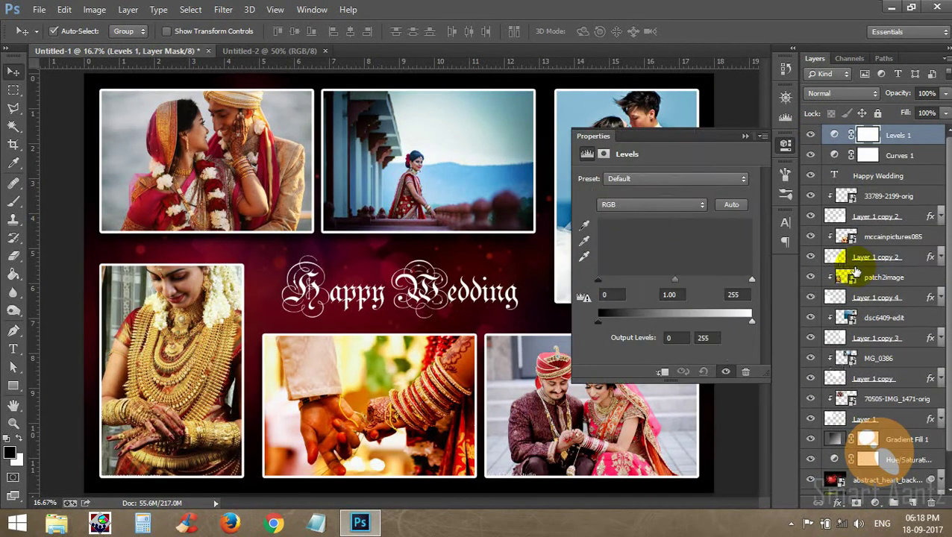
click(626, 179)
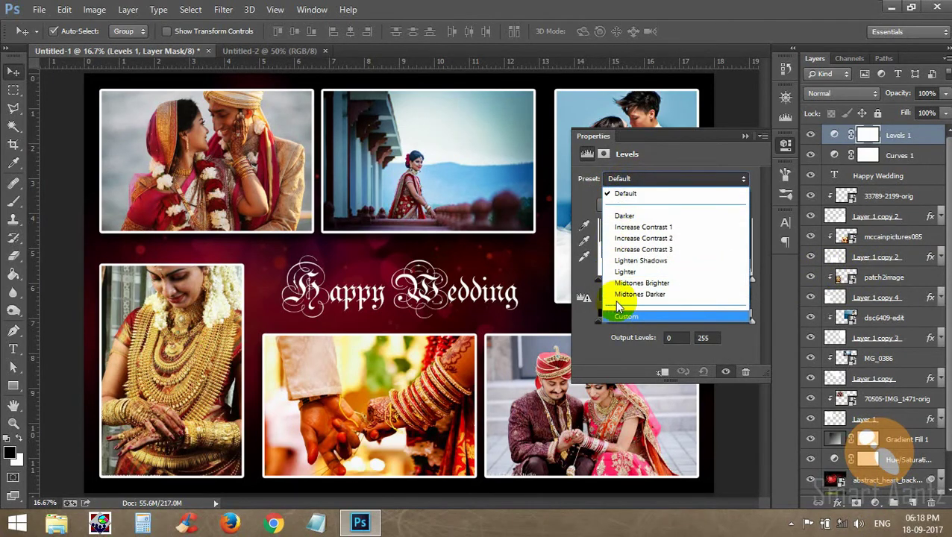
click(637, 272)
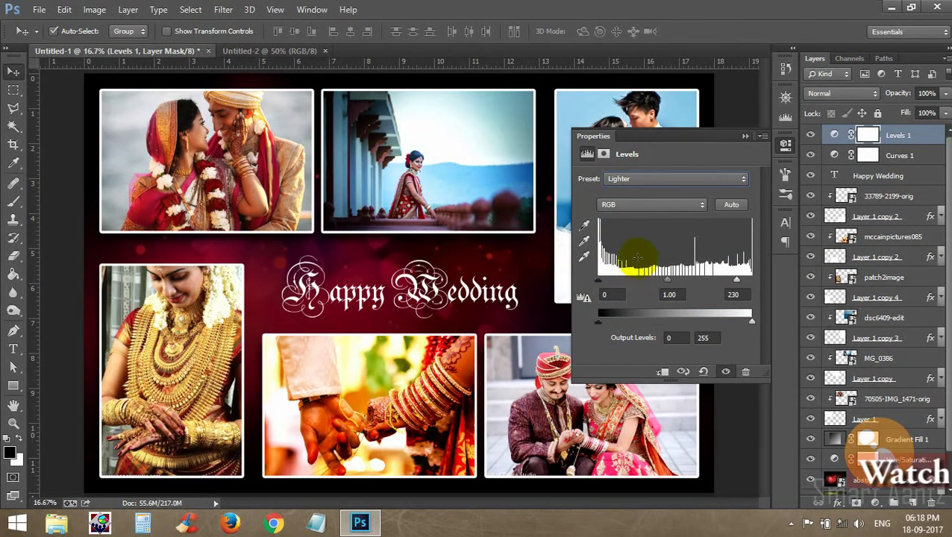
click(649, 180)
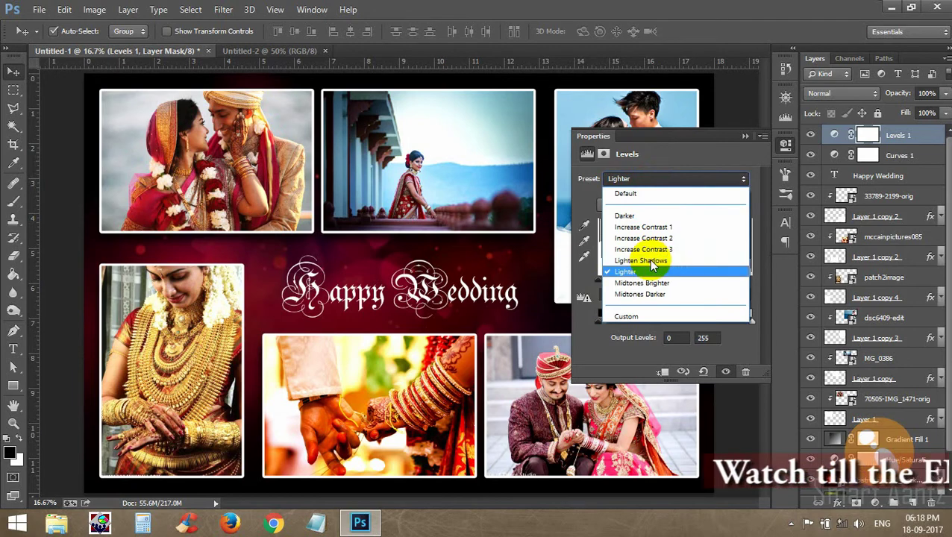
click(649, 250)
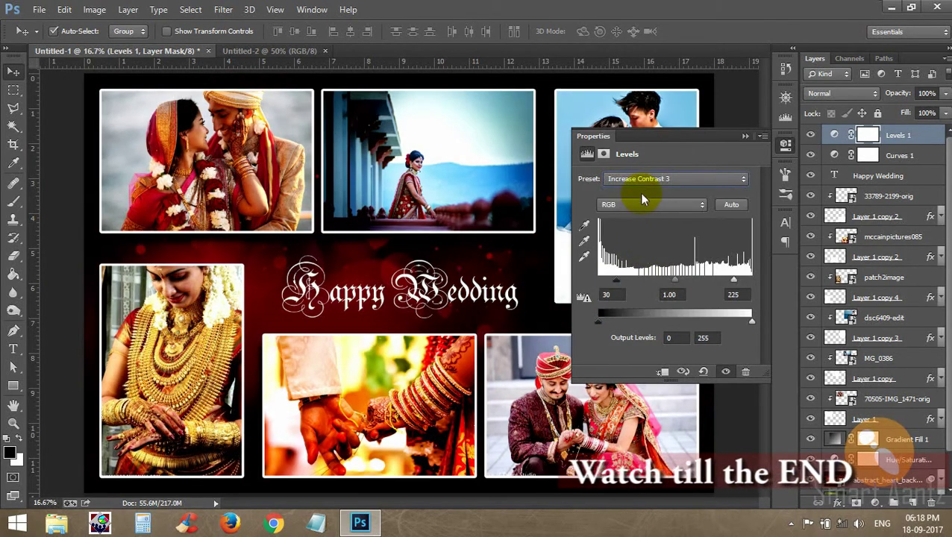
click(648, 181)
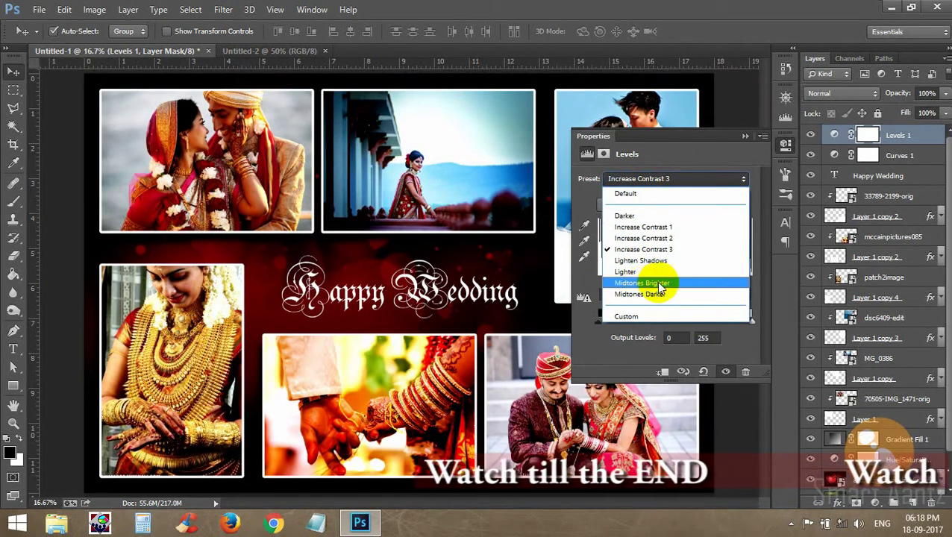
click(671, 284)
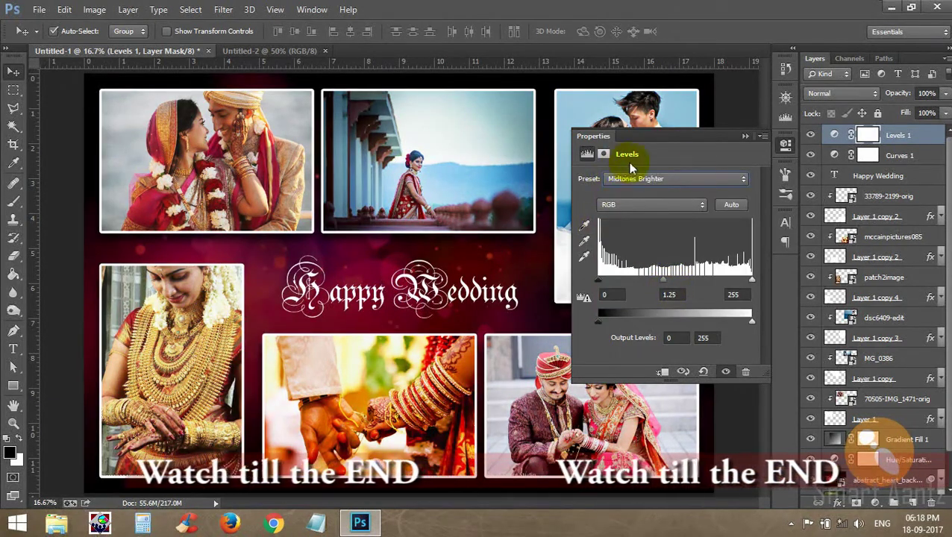
click(743, 137)
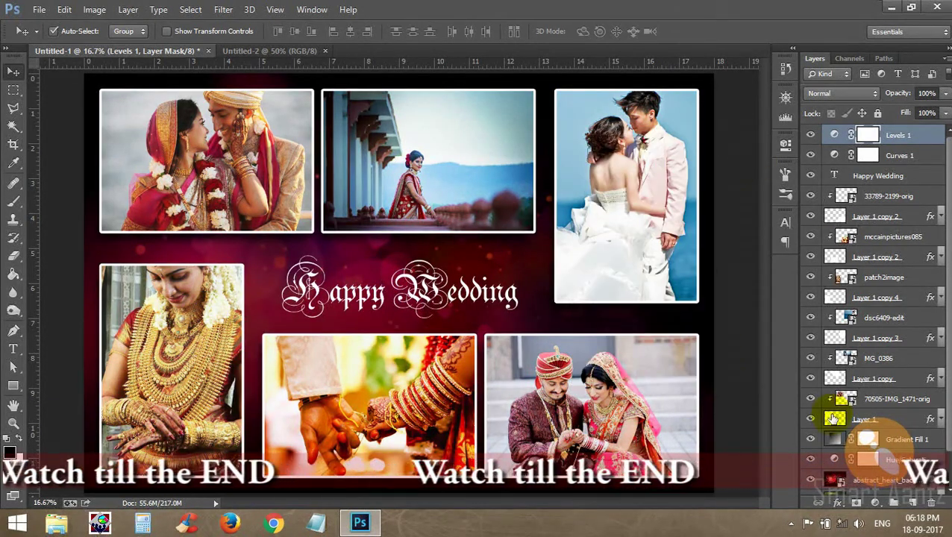
Toggle Levels 1 visibility to compare before and after, leaving it on
click(810, 135)
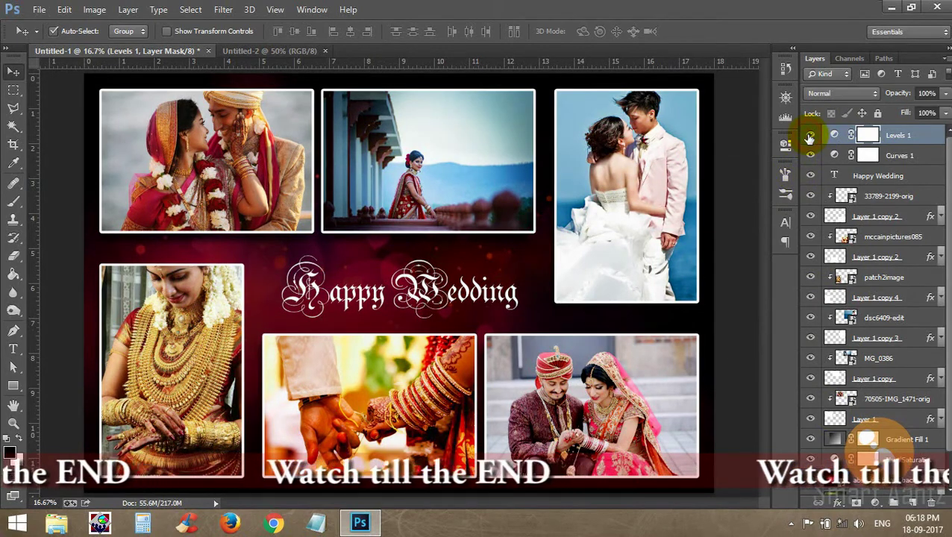
click(810, 136)
click(809, 136)
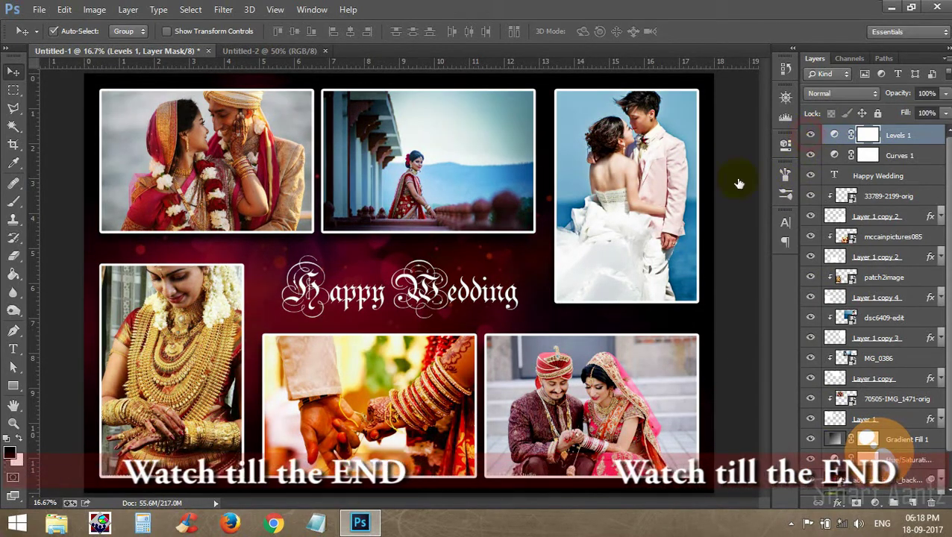
click(809, 137)
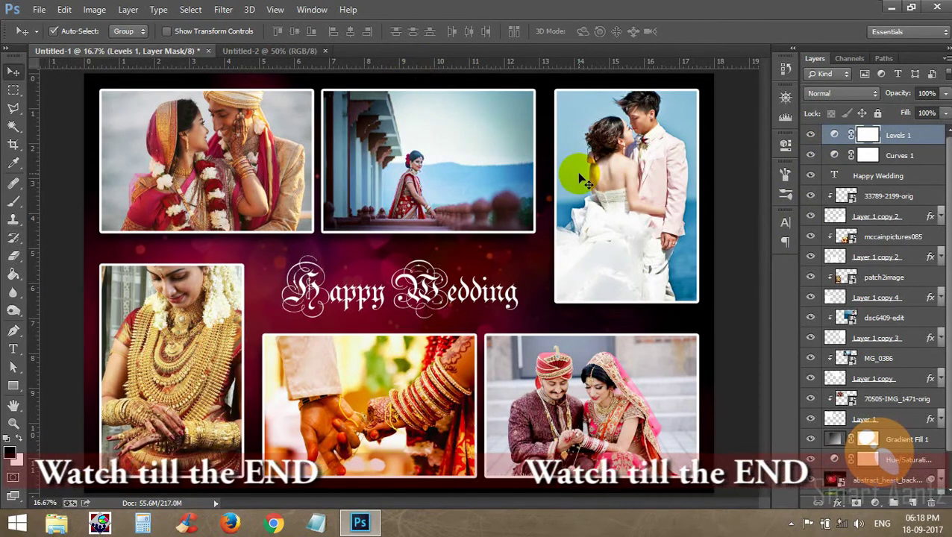
click(875, 503)
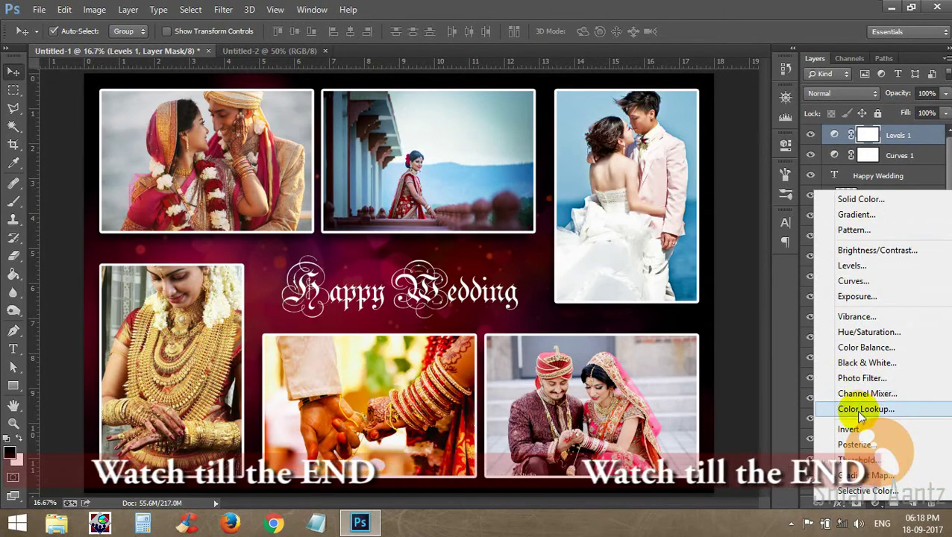
Add a Color Balance layer with midtones Cyan-Red +28, Magenta-Green +13, Yellow-Blue −12
click(866, 348)
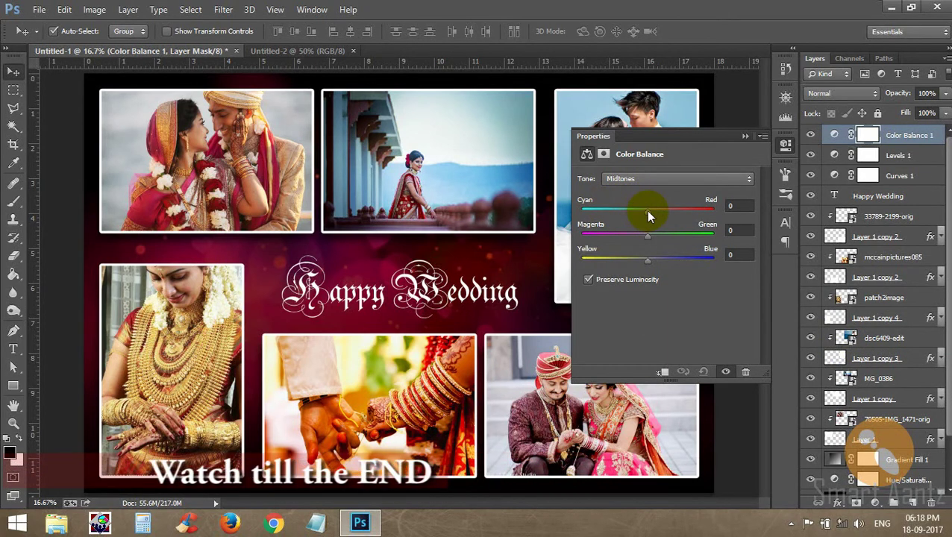
mouse_move(646, 210)
mouse_down()
mouse_move(638, 216)
mouse_move(681, 216)
mouse_move(656, 214)
mouse_move(668, 217)
mouse_up()
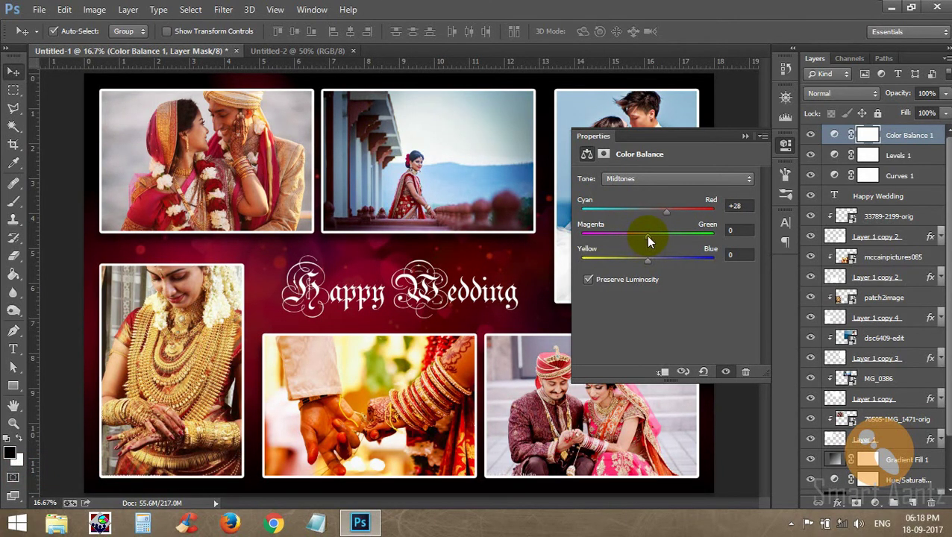
mouse_move(648, 239)
mouse_down()
mouse_move(665, 240)
mouse_move(640, 239)
mouse_move(657, 238)
mouse_up()
drag(649, 261, 634, 268)
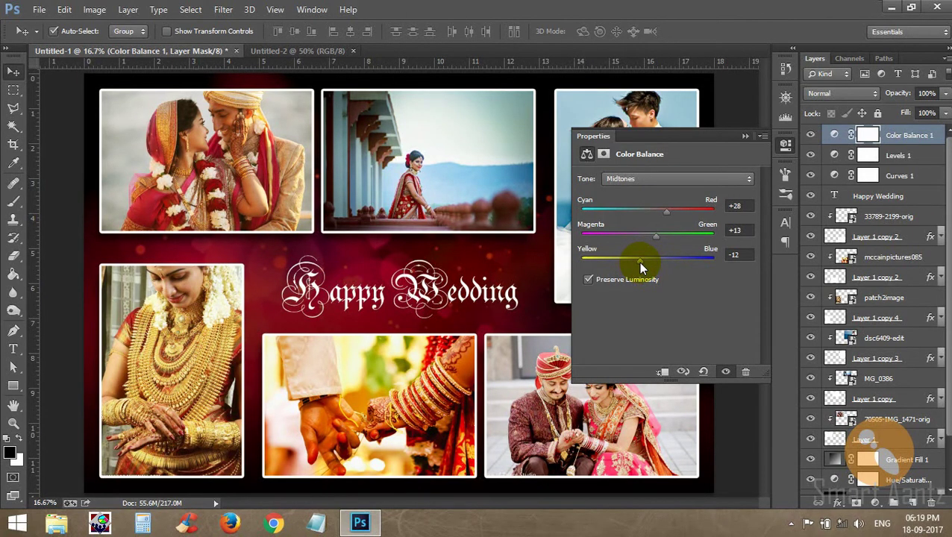
Toggle Color Balance 1 on and off to compare, then collapse its Properties panel
click(725, 373)
click(725, 373)
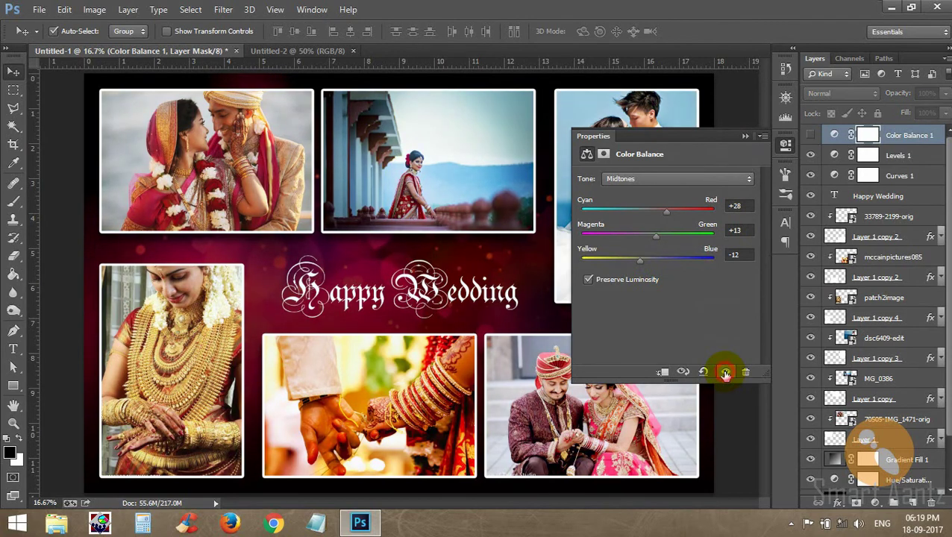
click(725, 373)
click(725, 373)
click(745, 139)
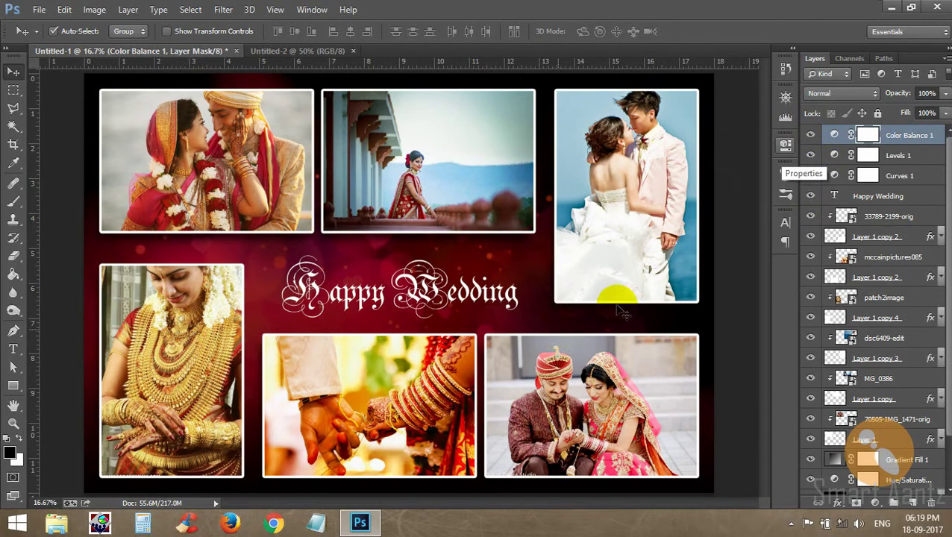
Select Levels 1 and Curves 1 with Color Balance 1 and group them into Group 1
shift+click(893, 155)
shift+click(892, 177)
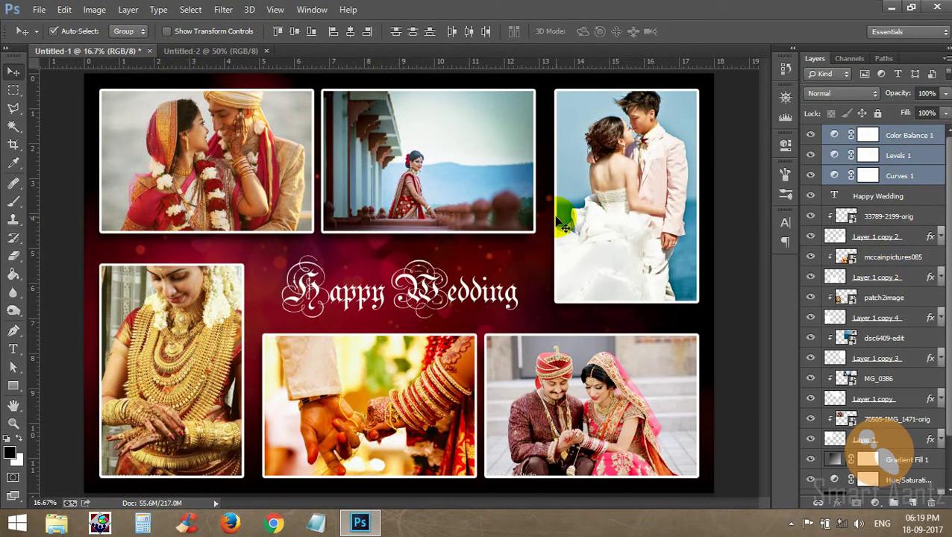
key(ctrl+g)
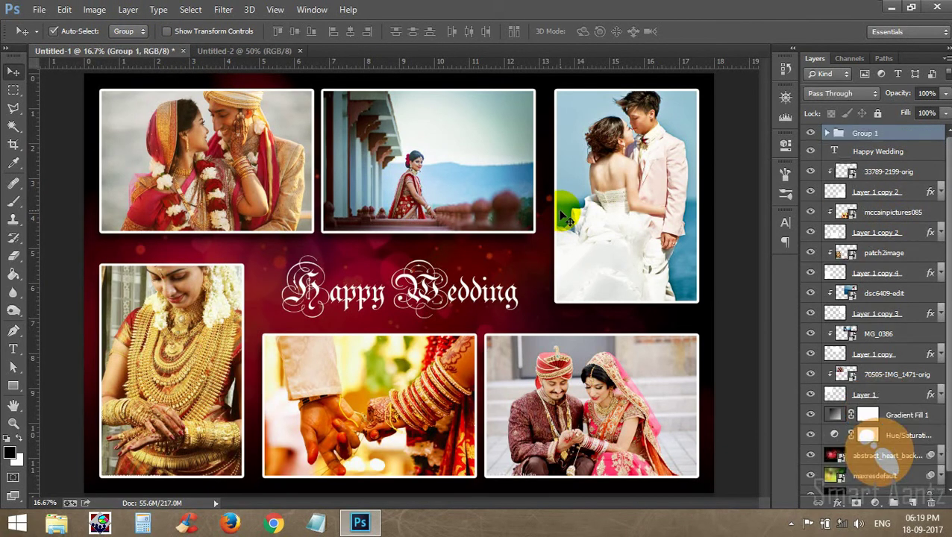
Toggle Group 1's visibility to compare before and after, leaving it visible and collapsed
click(812, 134)
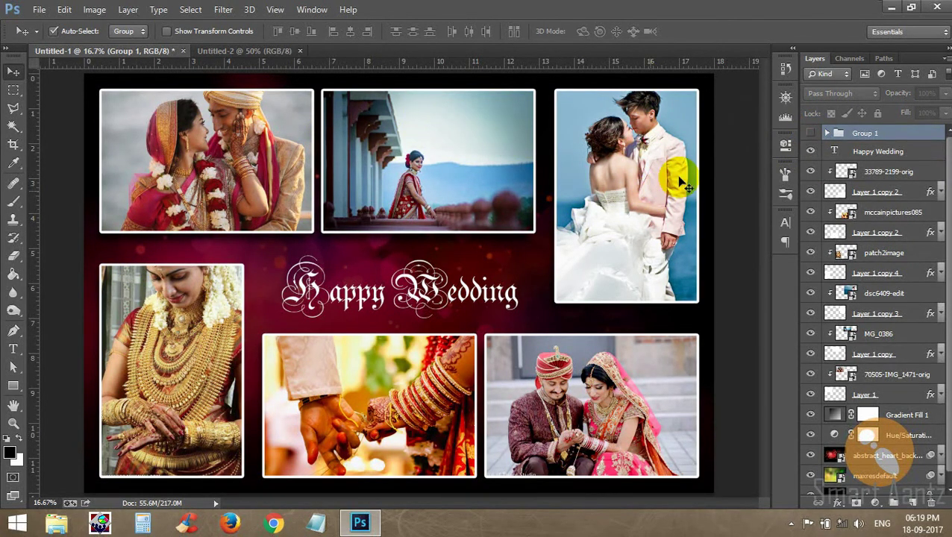
click(811, 134)
click(826, 133)
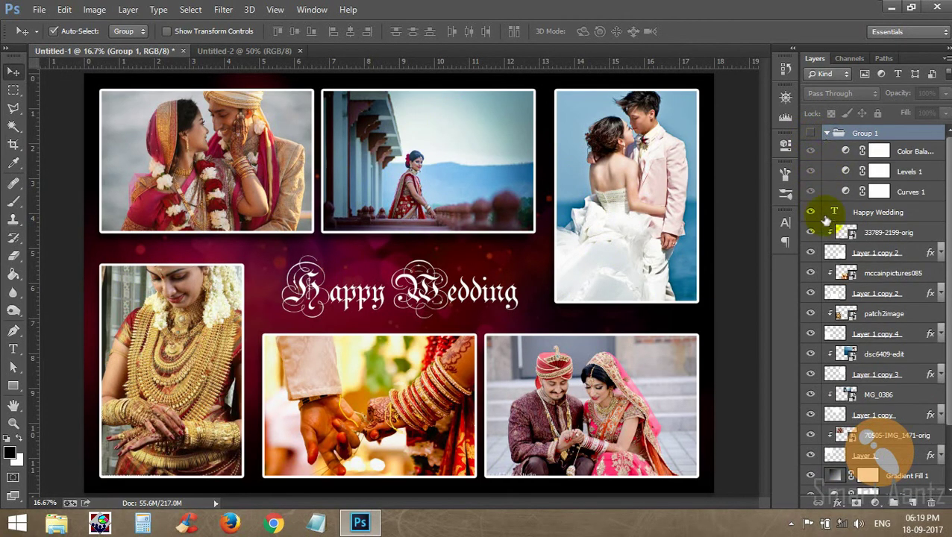
click(809, 134)
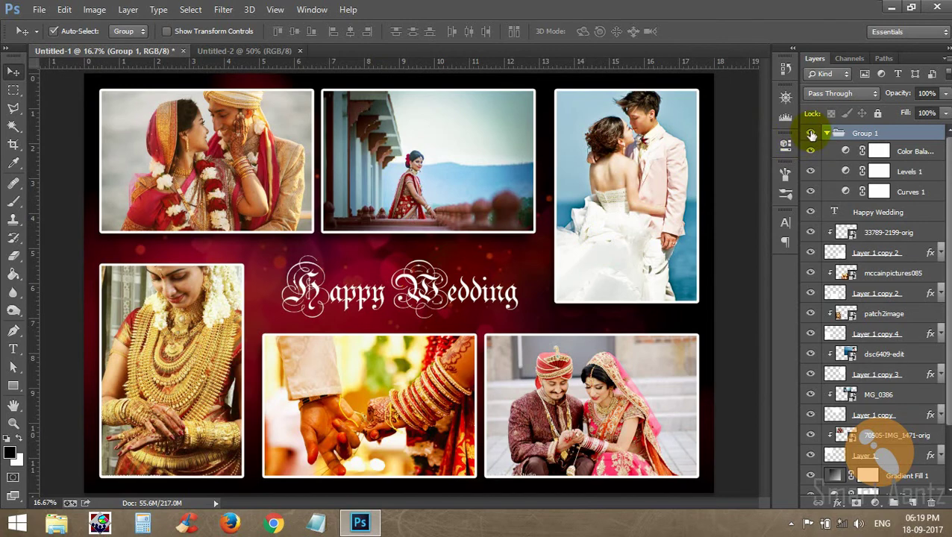
click(810, 132)
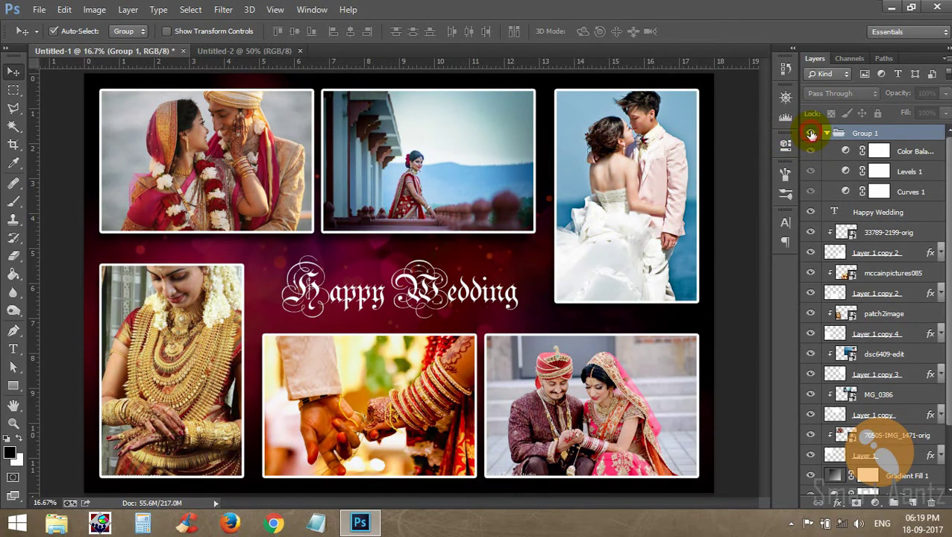
click(811, 133)
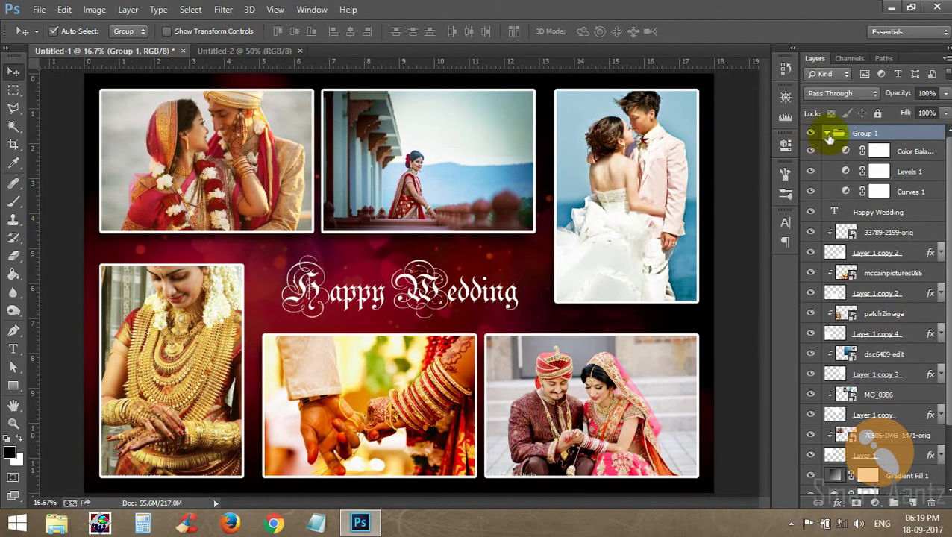
click(826, 133)
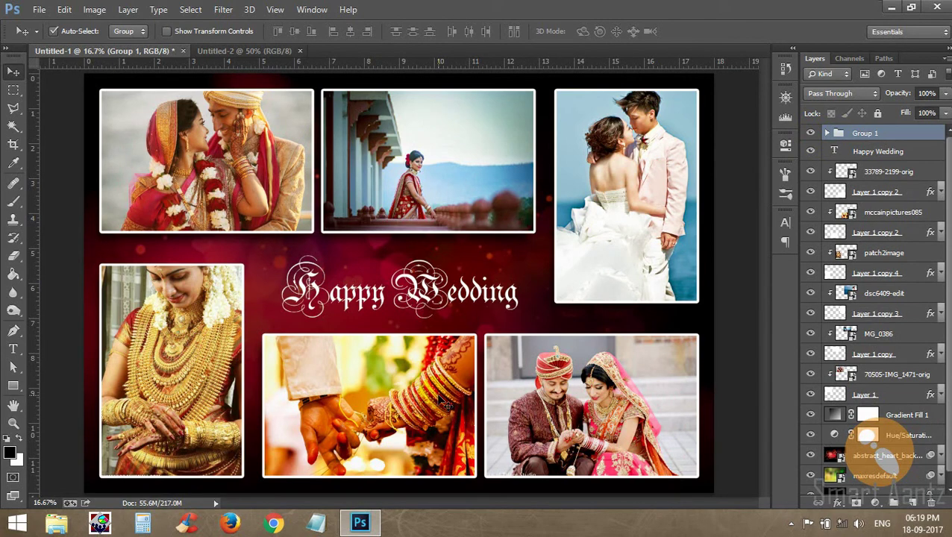